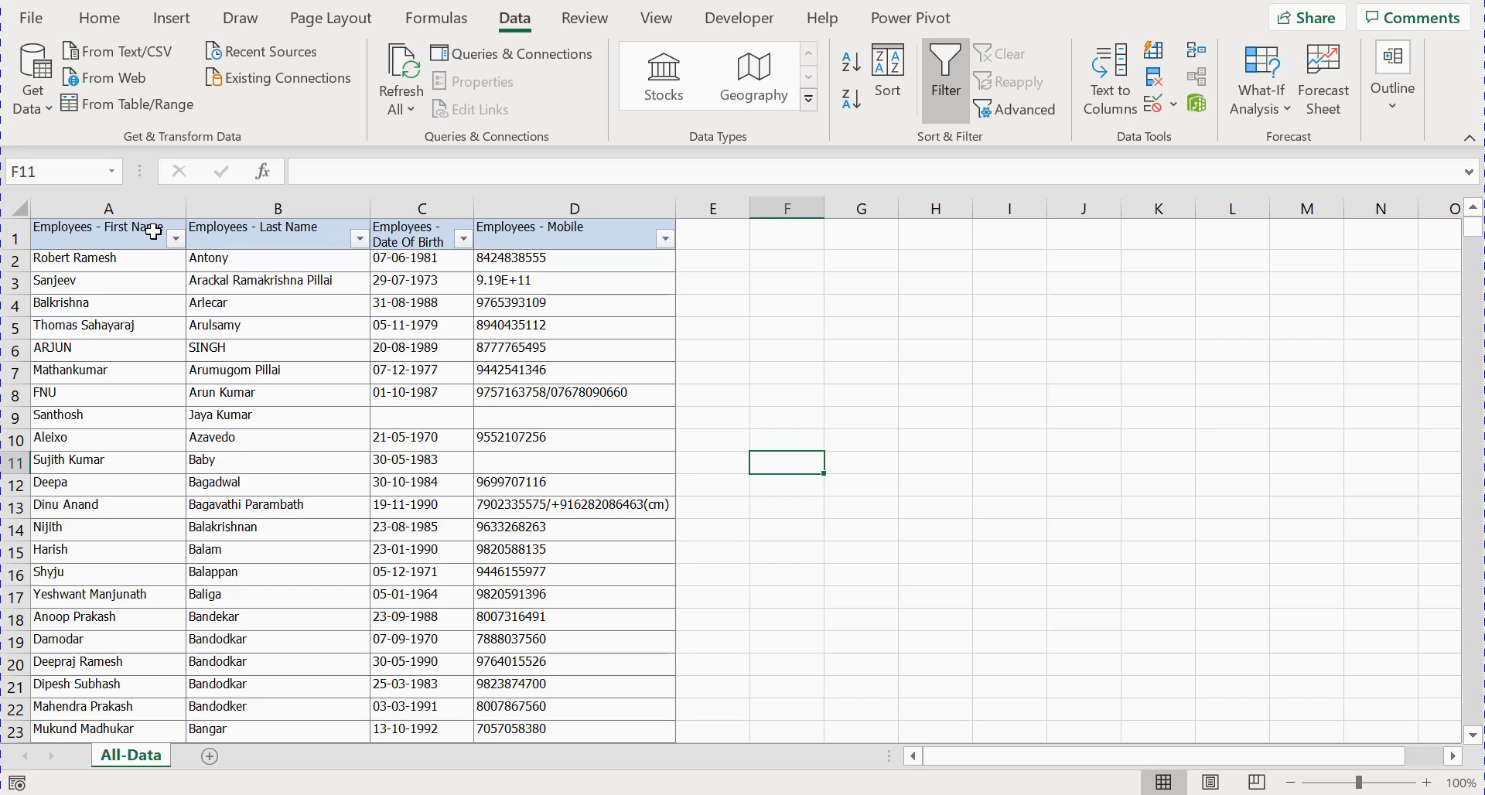
click(255, 234)
click(430, 237)
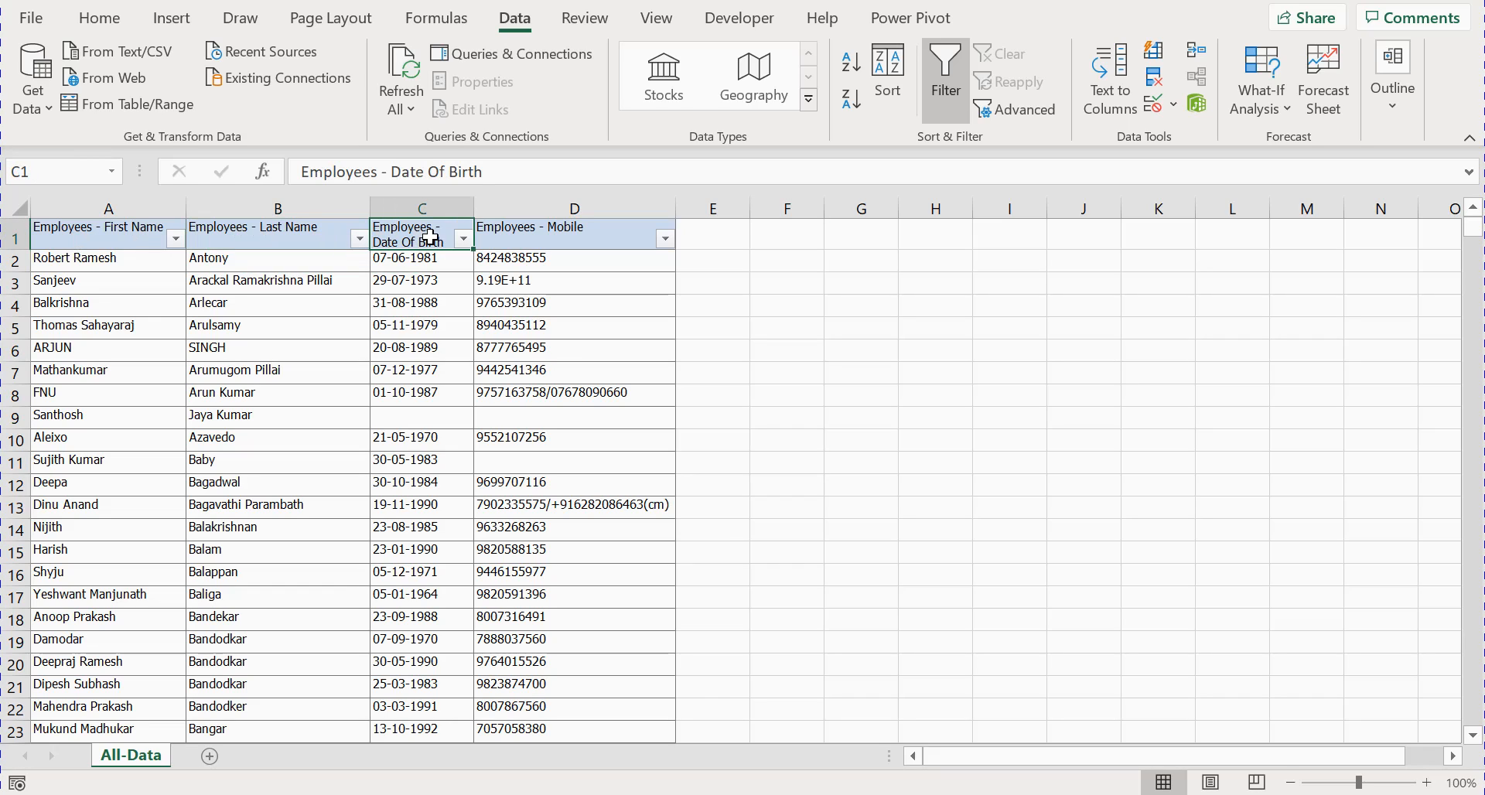
click(539, 241)
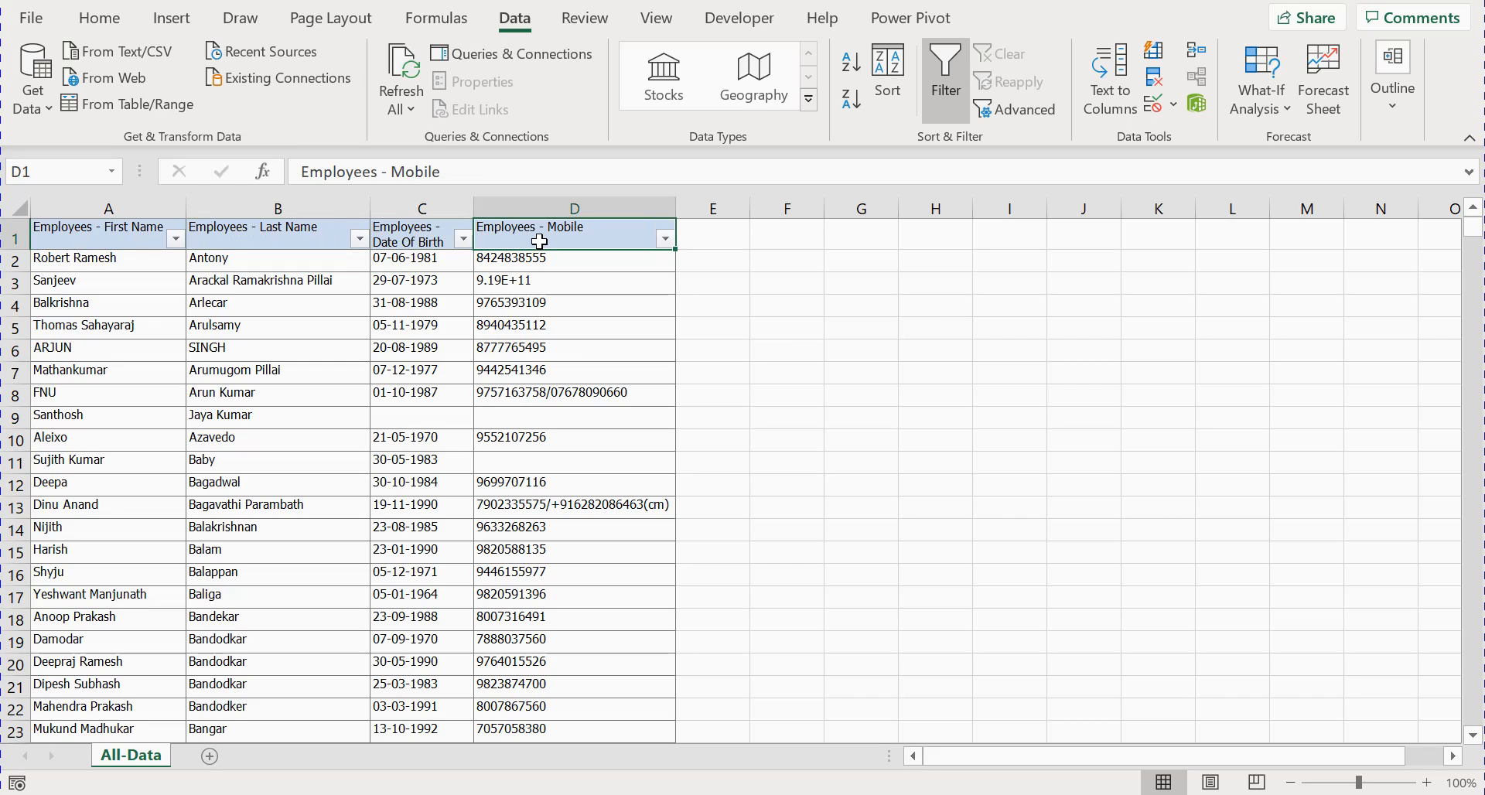
Move the entire Employees - Date Of Birth column so that it sits directly after the Employees - Mobile column.
click(411, 207)
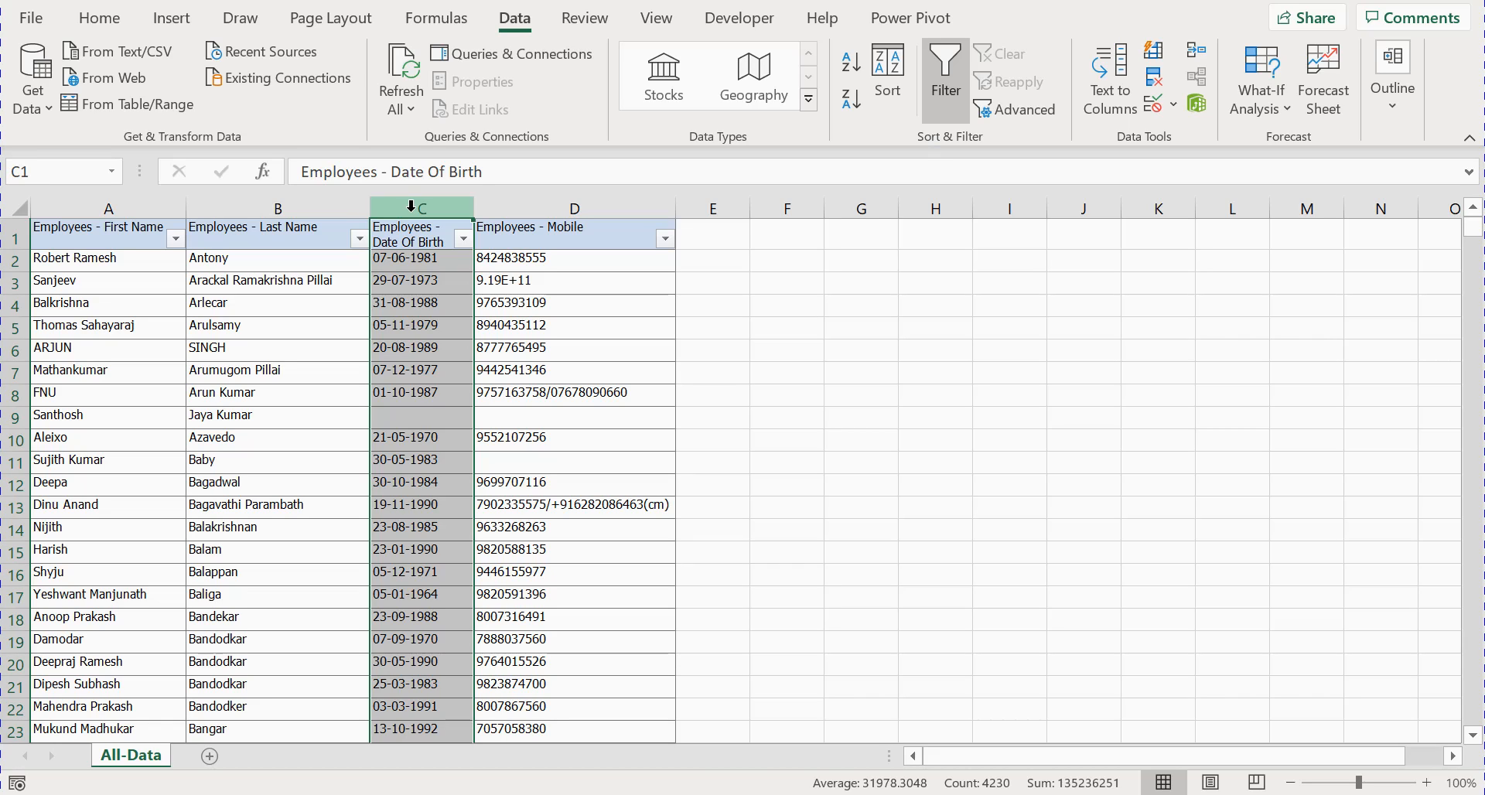
key(ctrl+c)
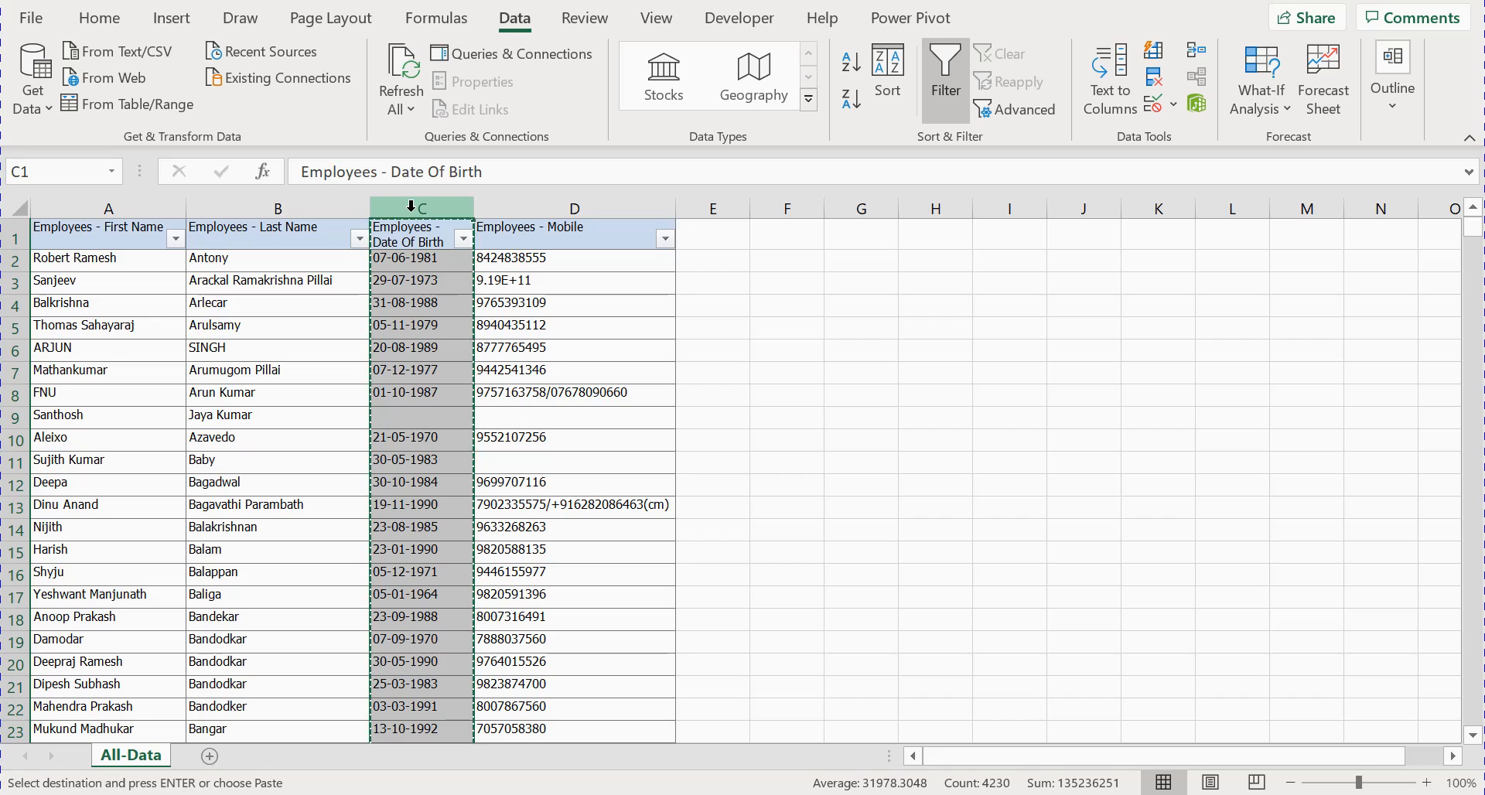
right_click(704, 199)
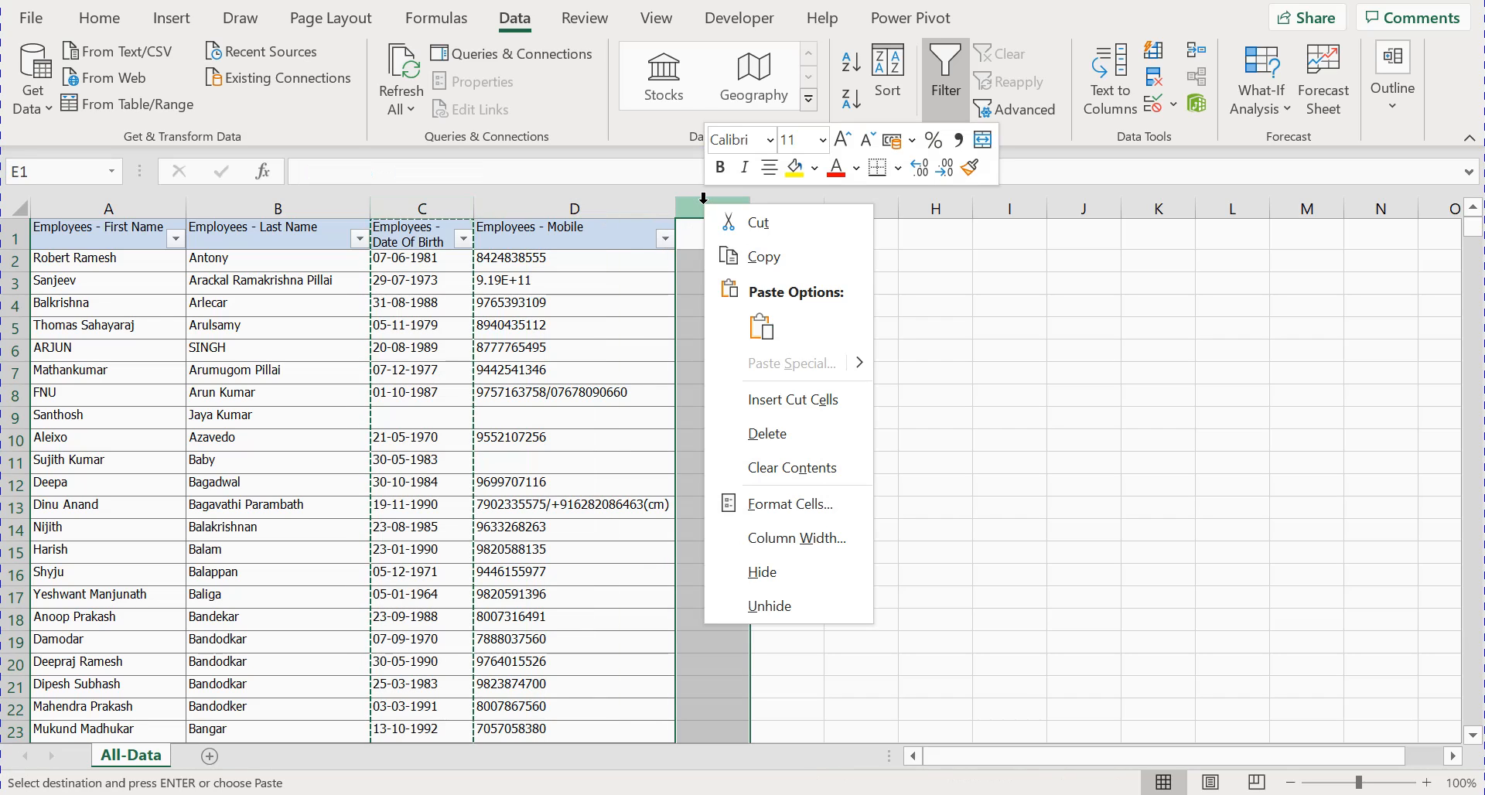
click(769, 400)
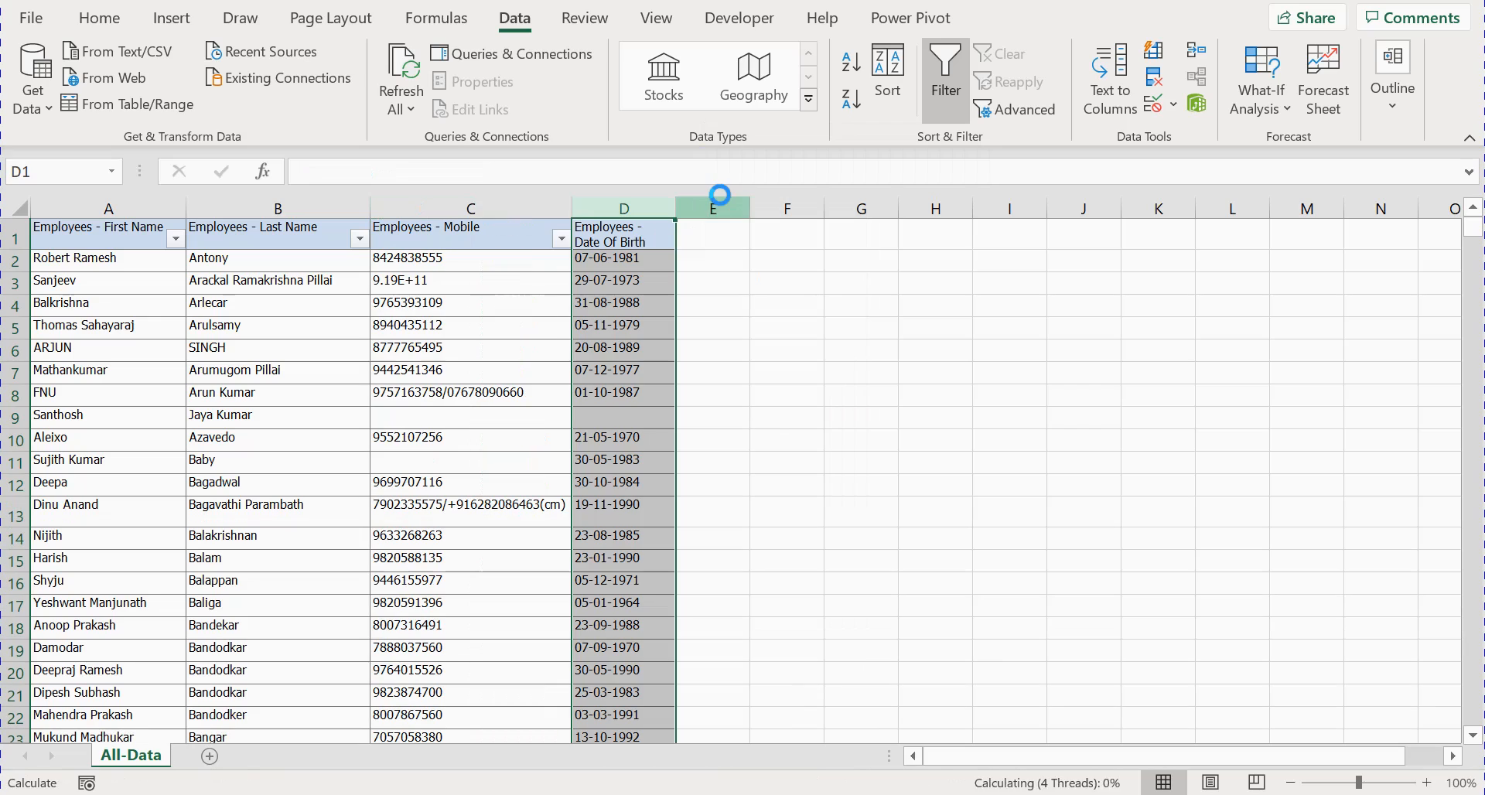
click(731, 308)
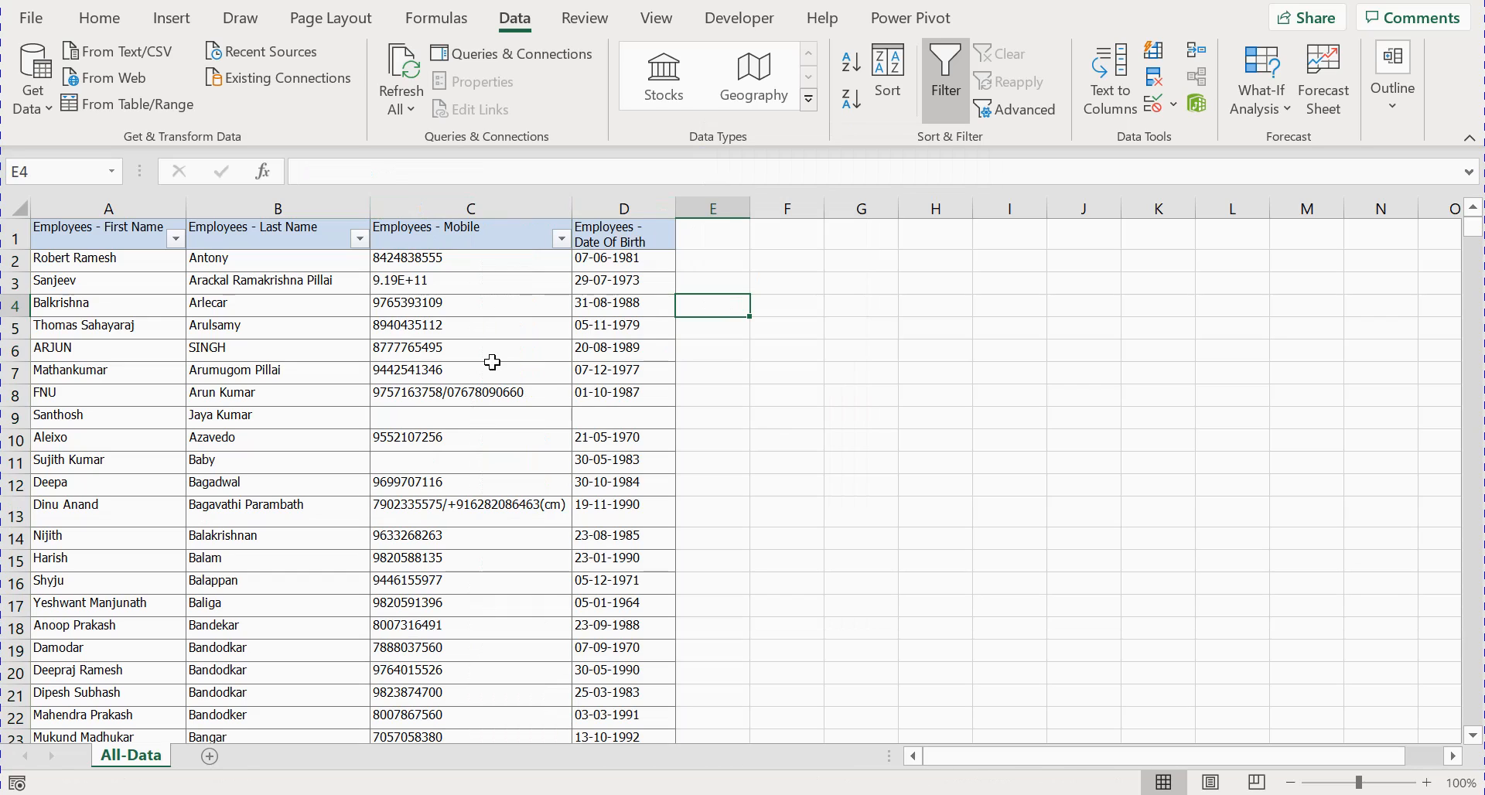
click(138, 233)
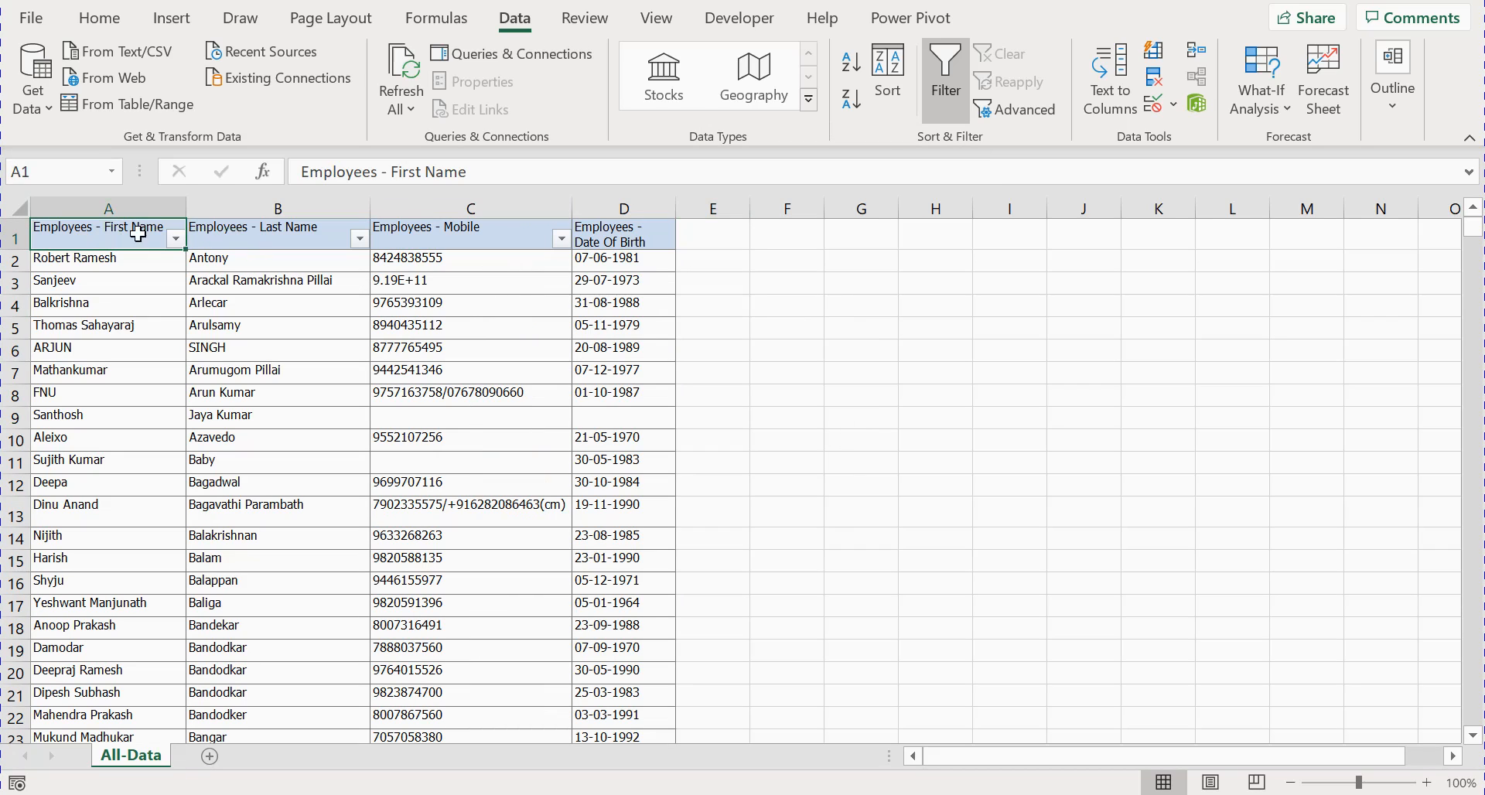
click(256, 232)
click(435, 233)
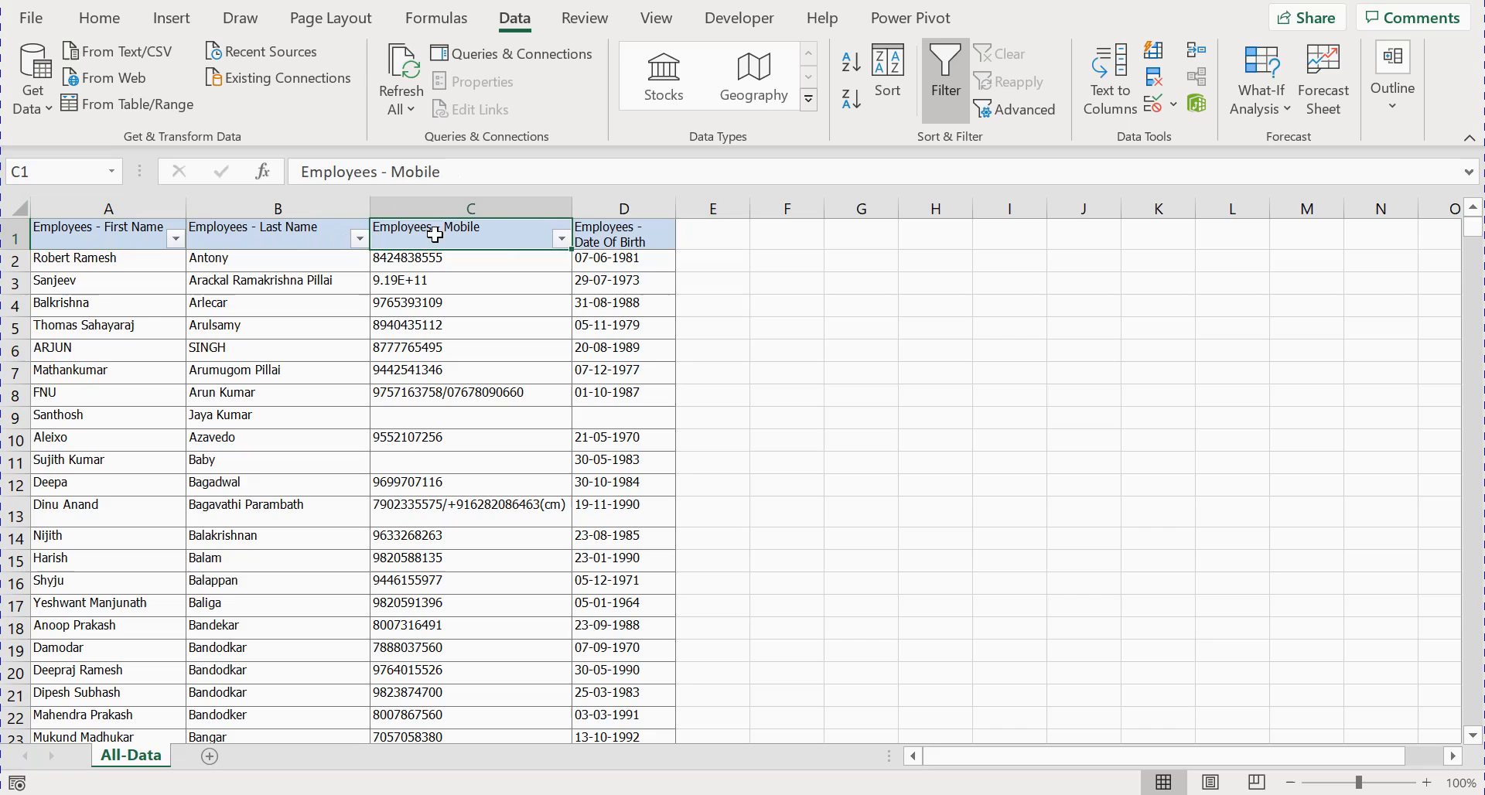
click(625, 231)
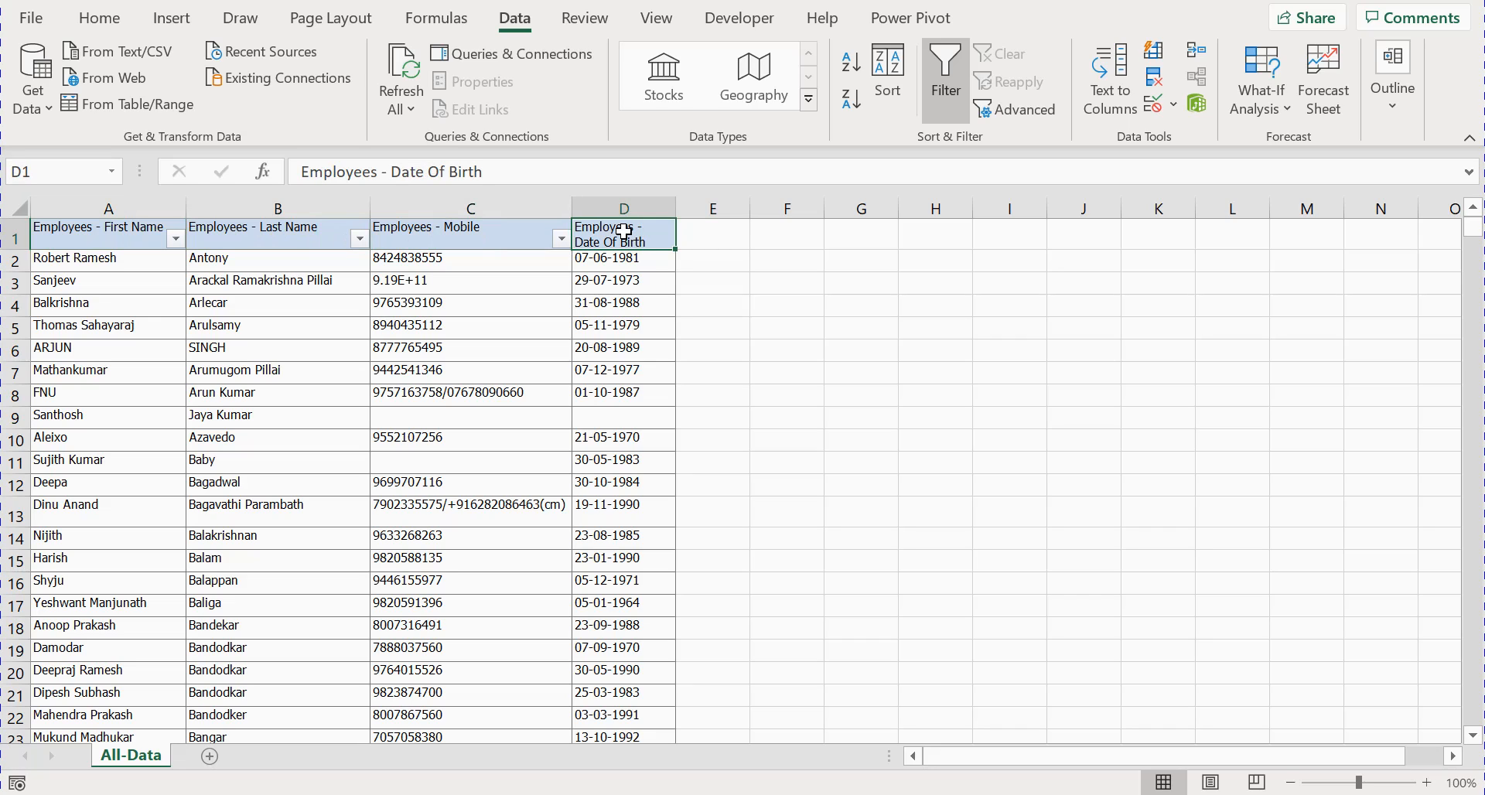
Enter the header Birthday_Today in cell E1, beside the Date Of Birth column.
click(711, 233)
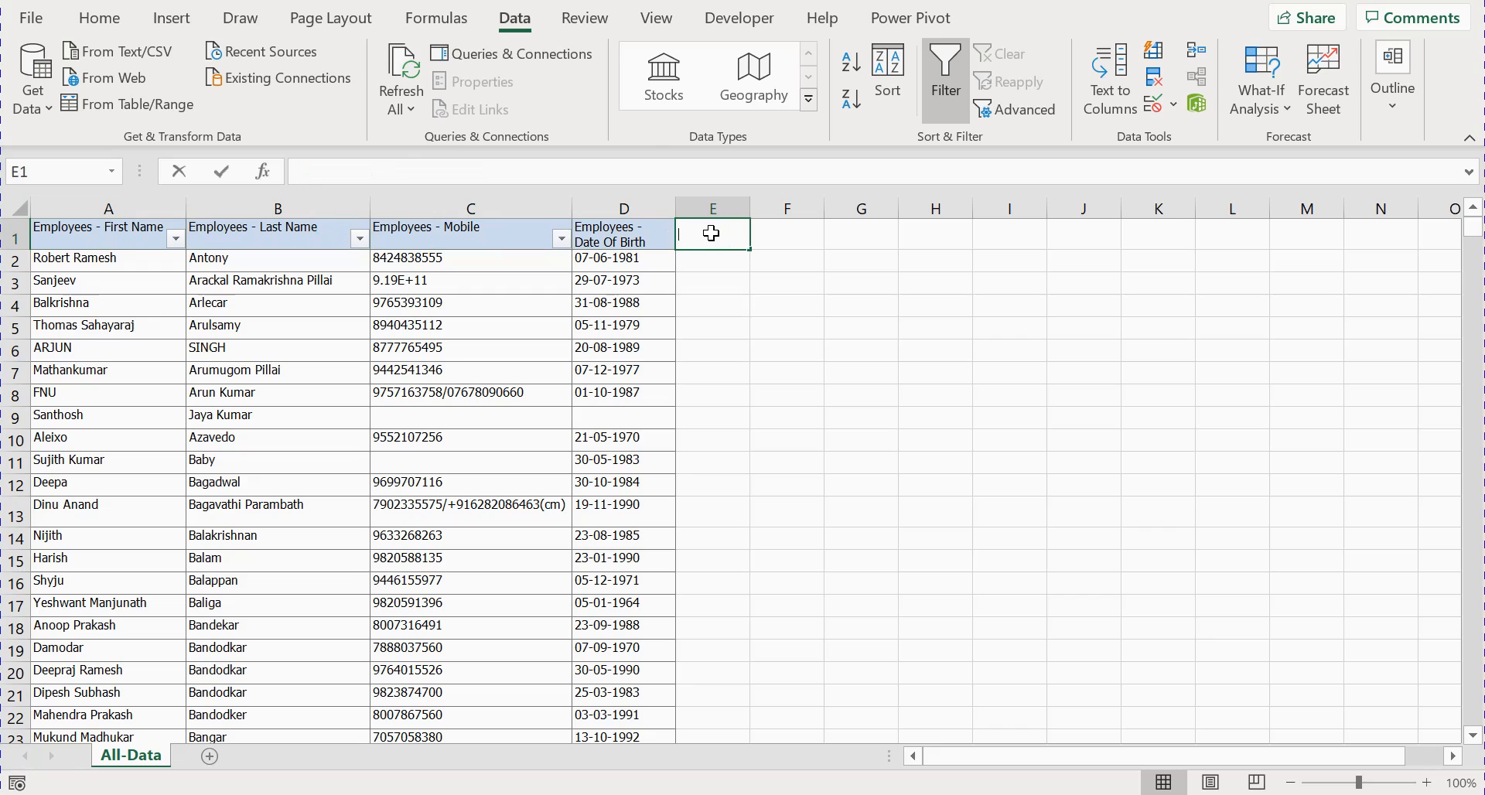
text(BirthDay)
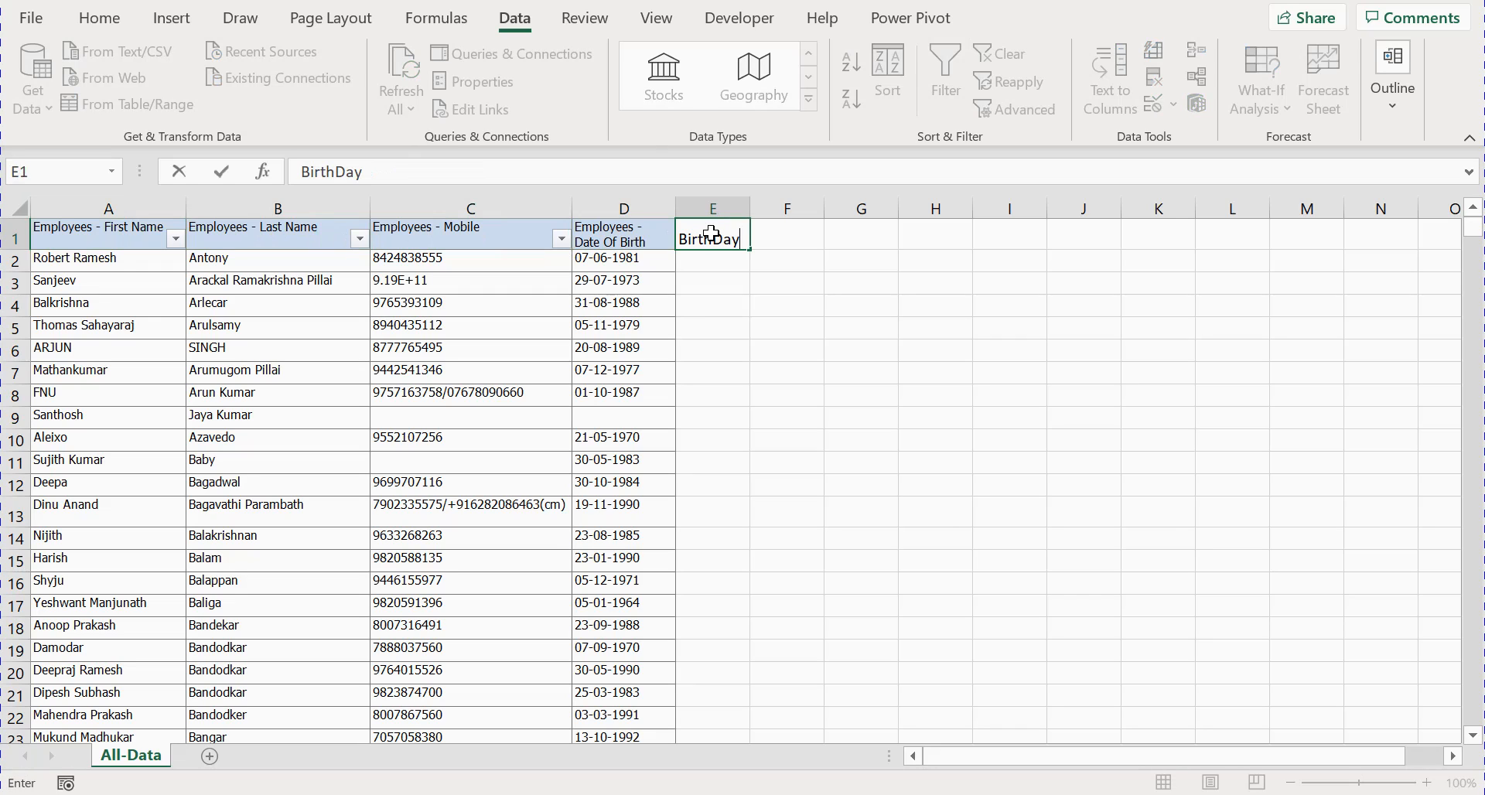
key(BackSpace)
key(BackSpace)
key(BackSpace)
text(day_TOday)
key(BackSpace)
key(BackSpace)
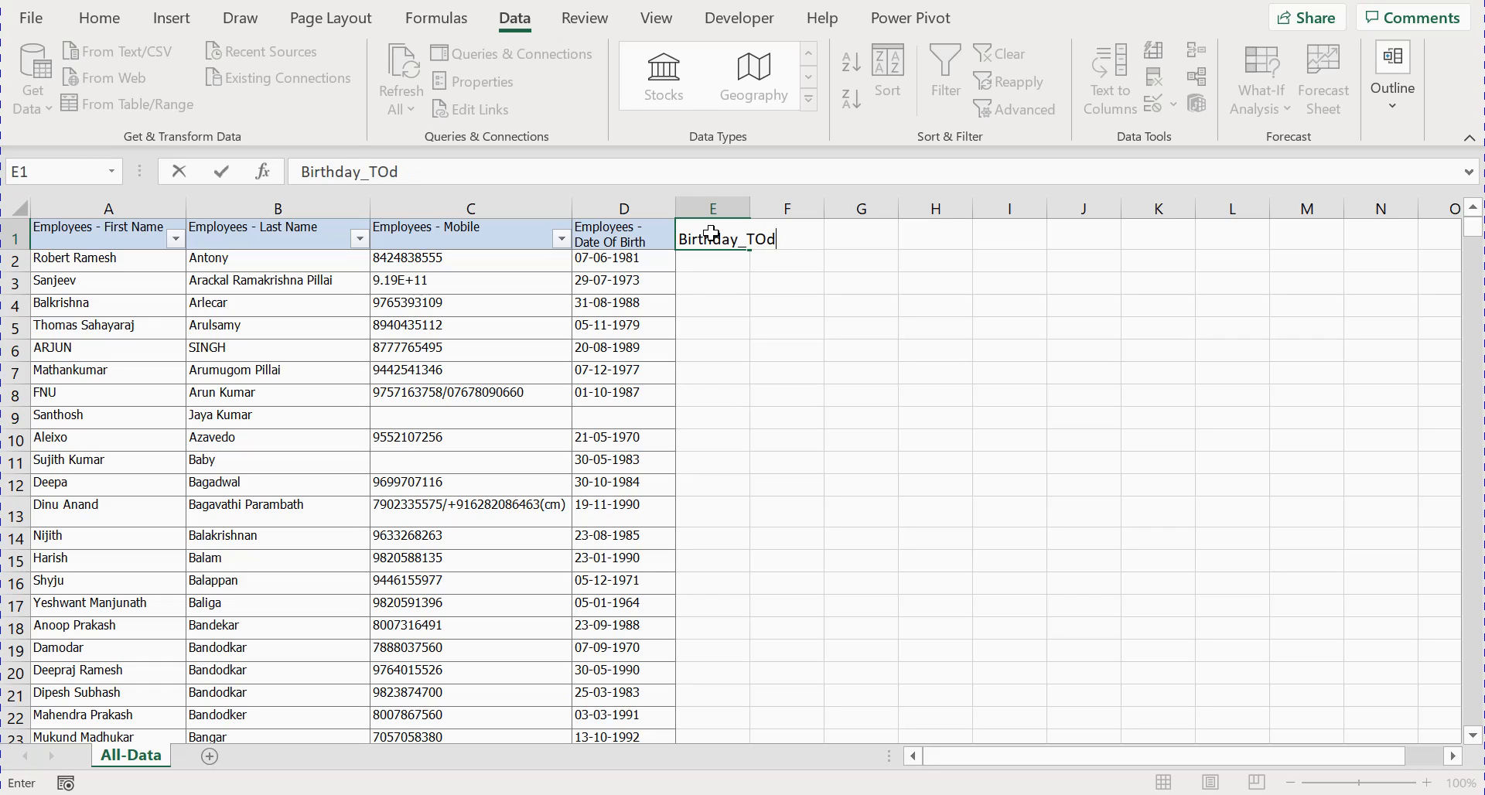
key(BackSpace)
key(BackSpace)
text(oday)
key(Return)
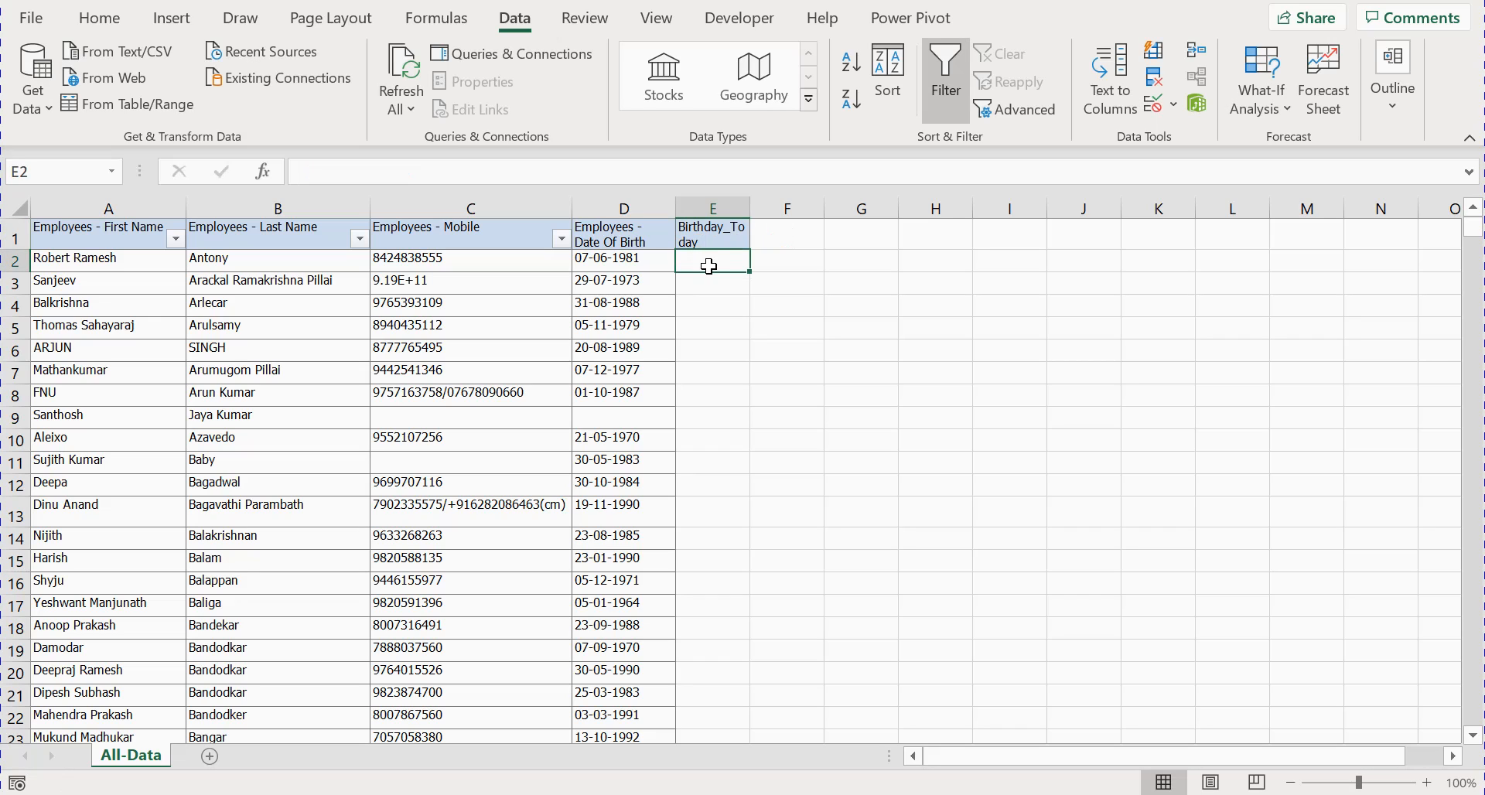
Begin an IF formula in E2 with an AND test whose first condition is month(D2)=month(today()).
text(=)
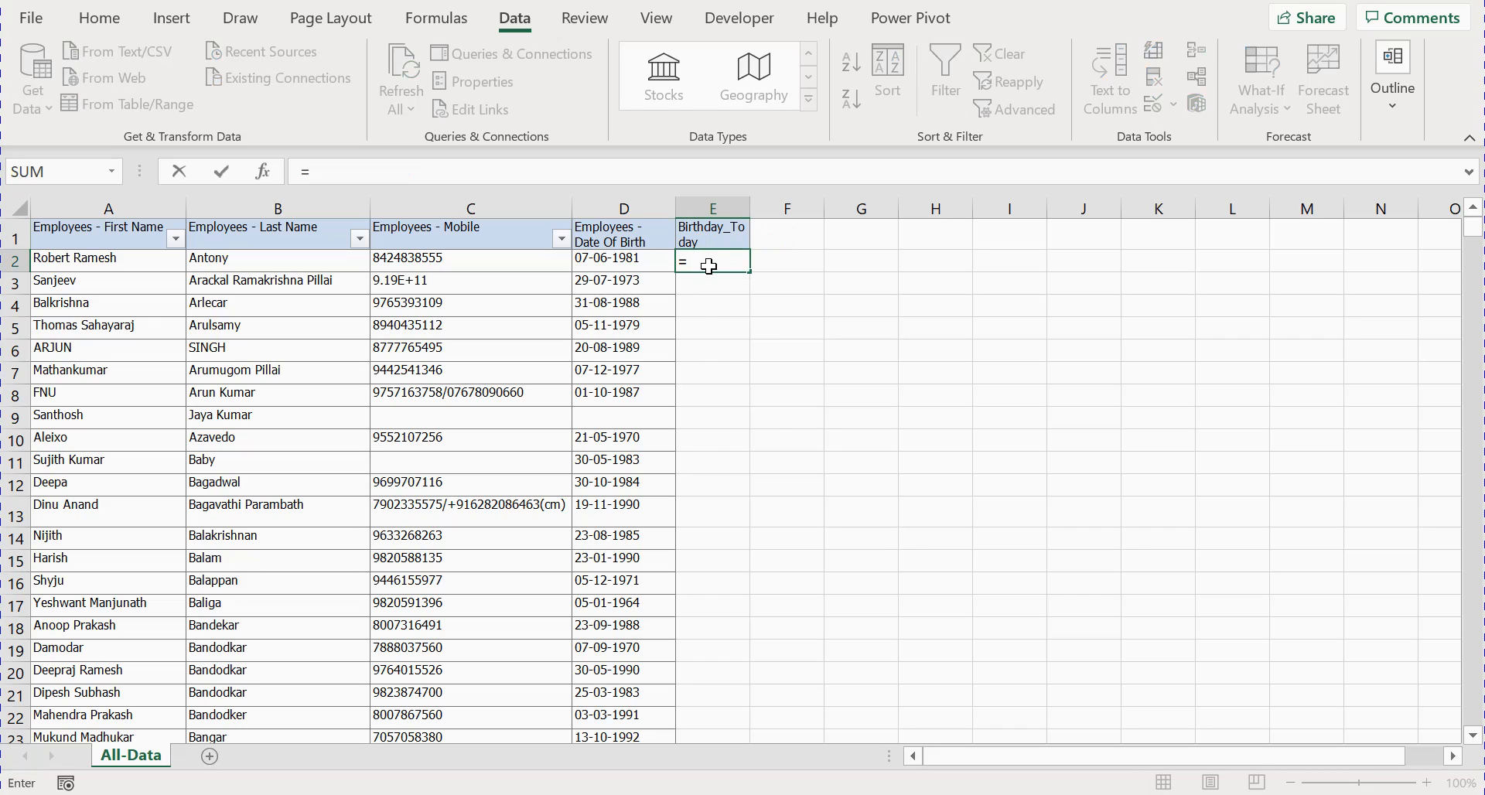
text(if()
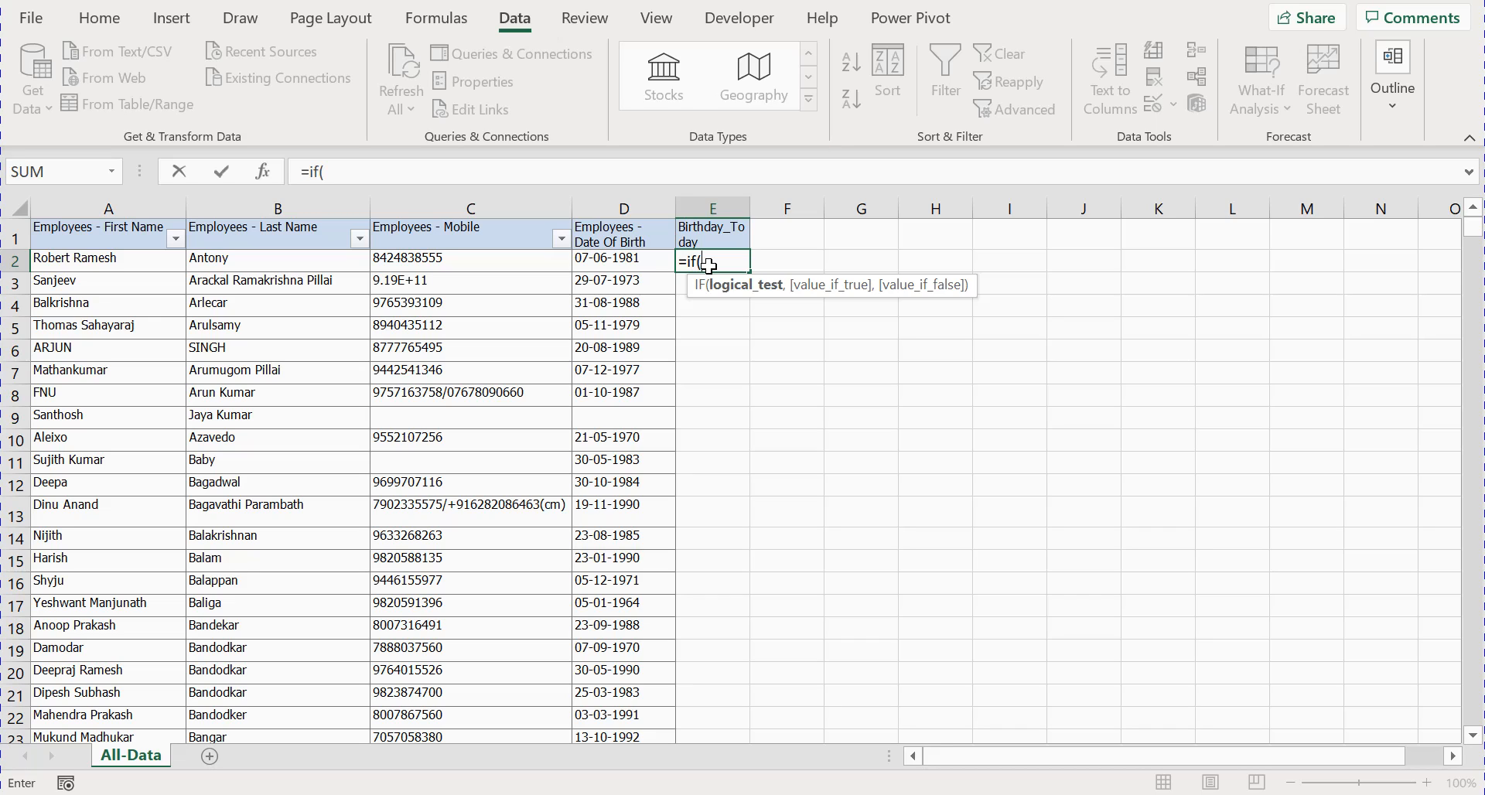
text(and)
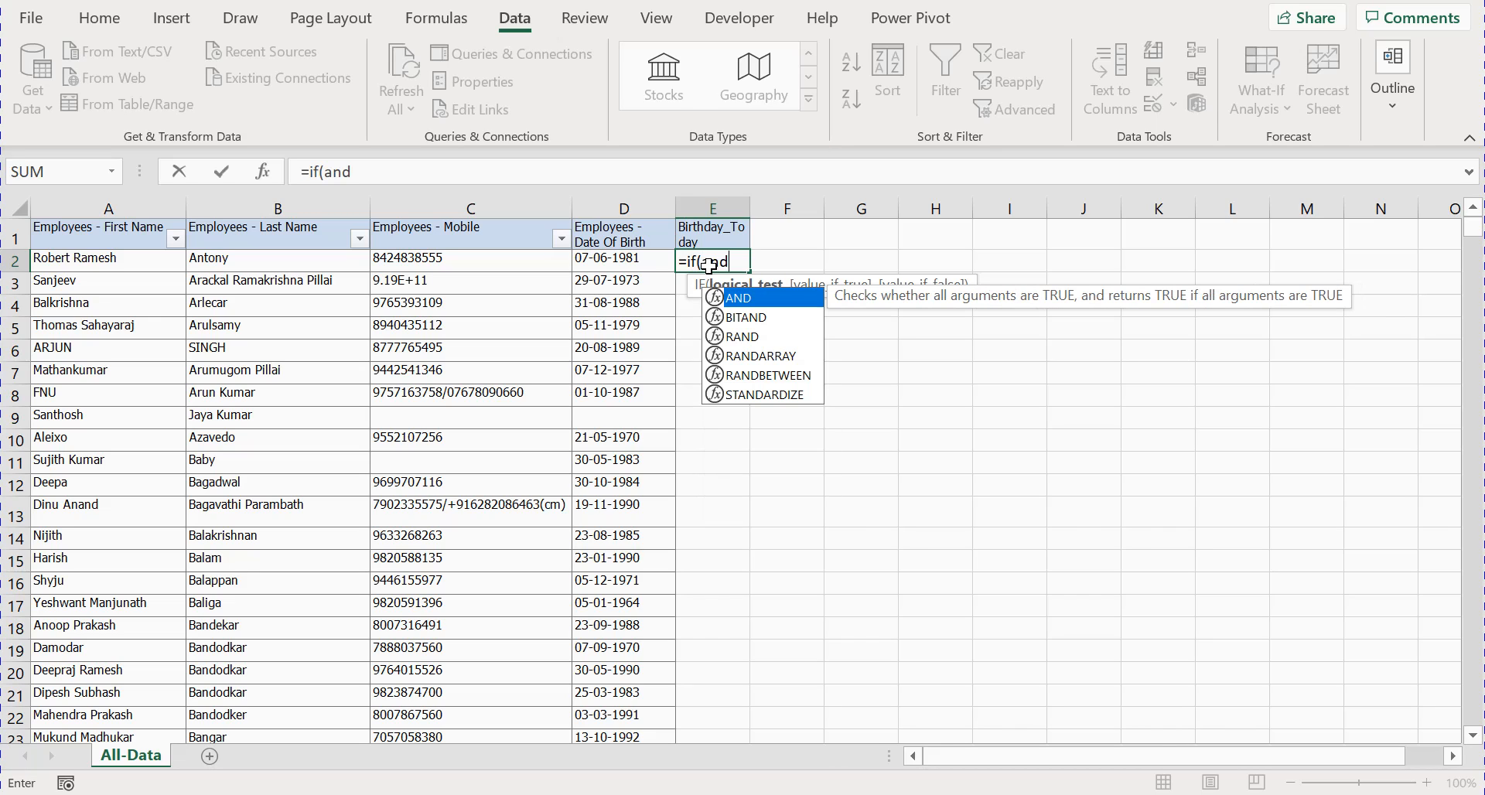
text(()
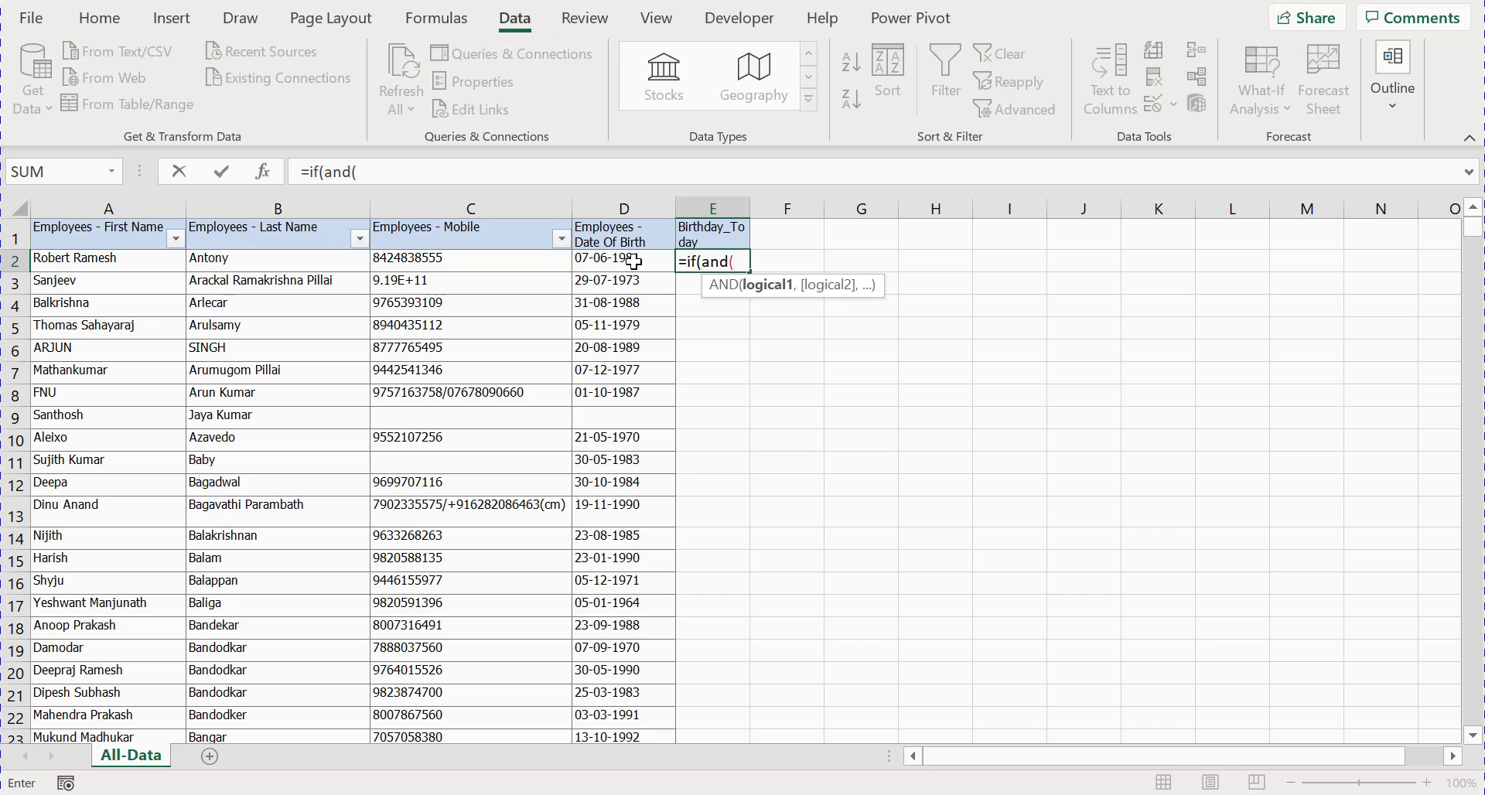
text(month)
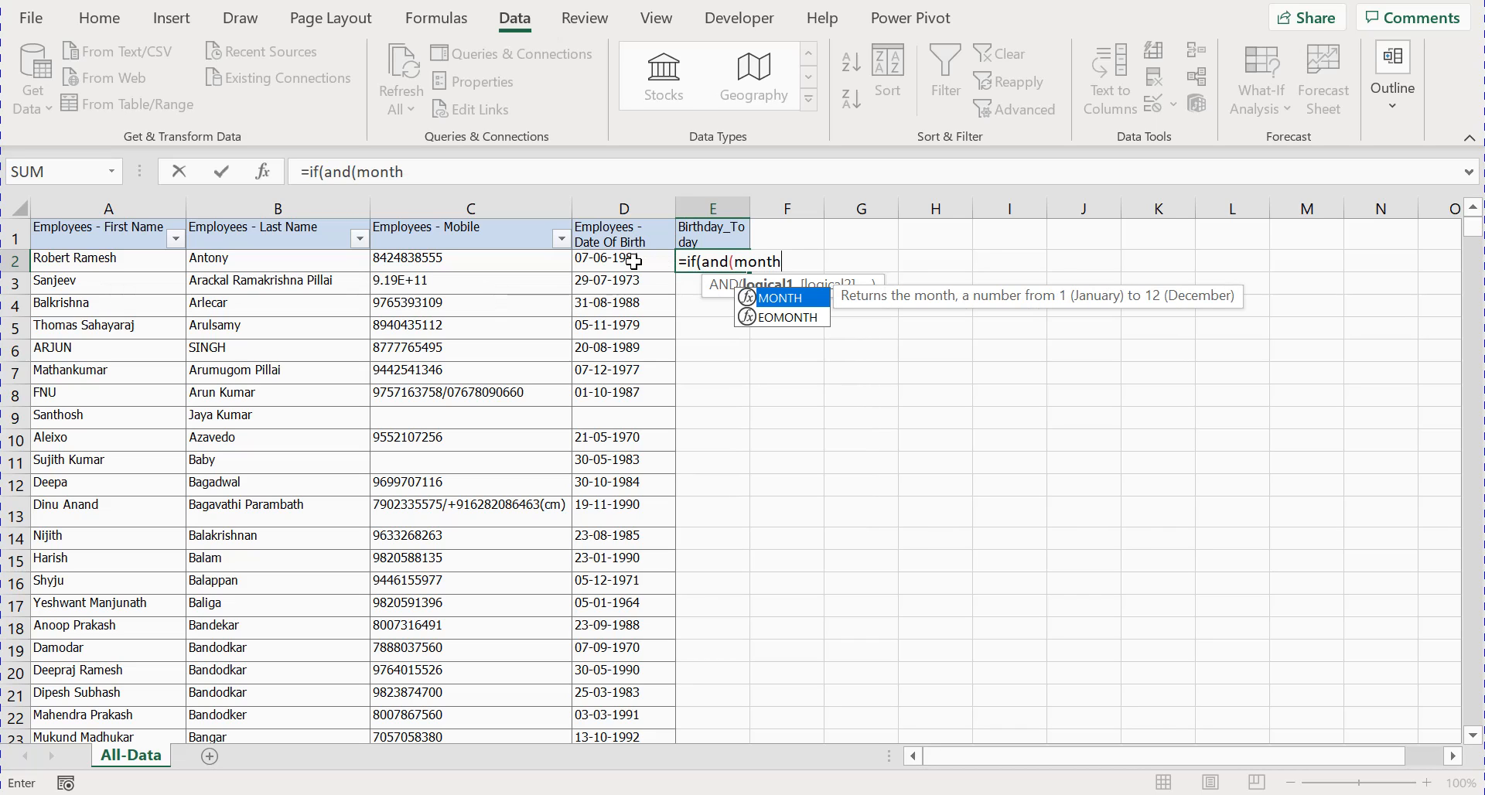
text(()
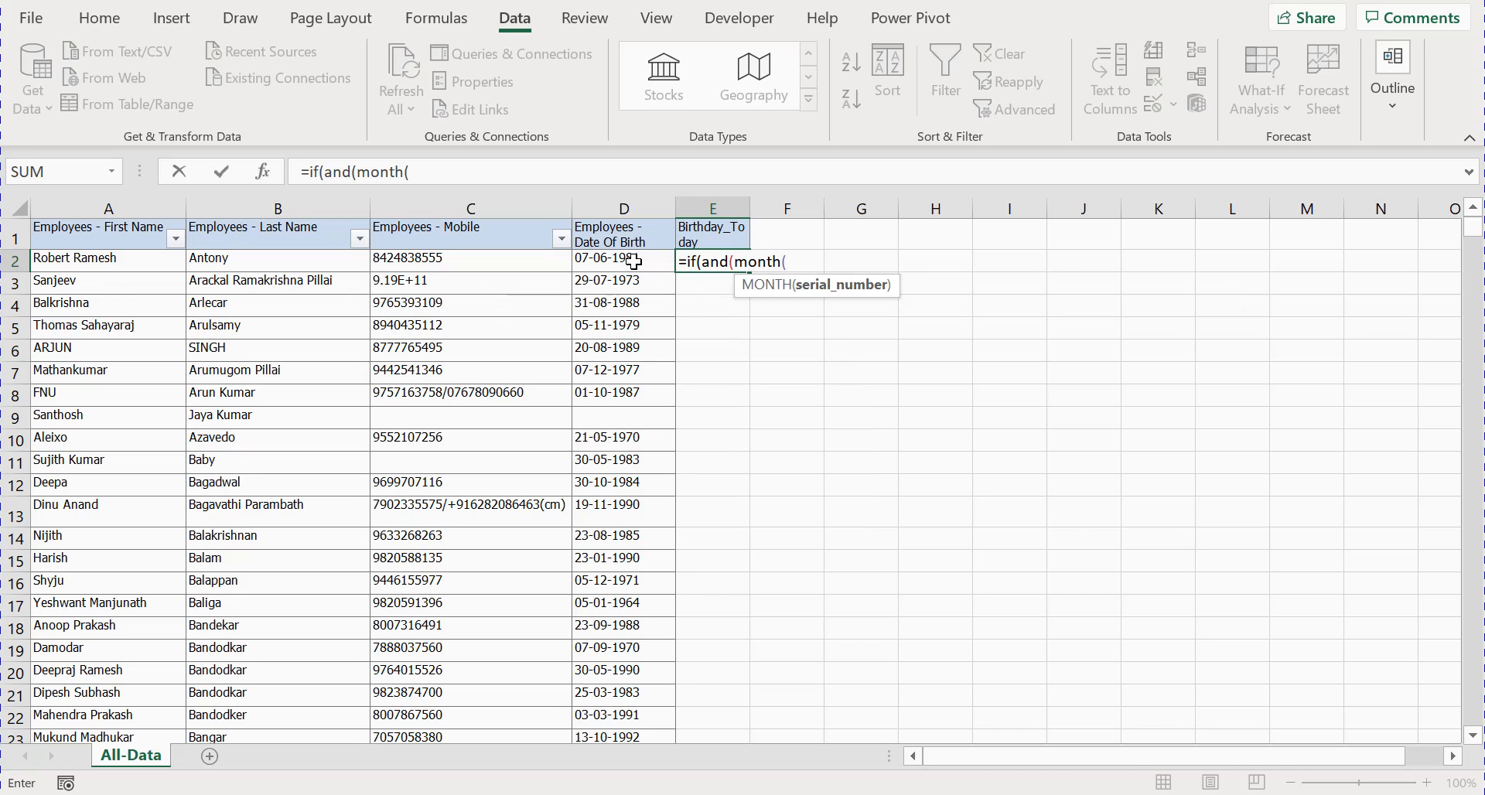
click(633, 261)
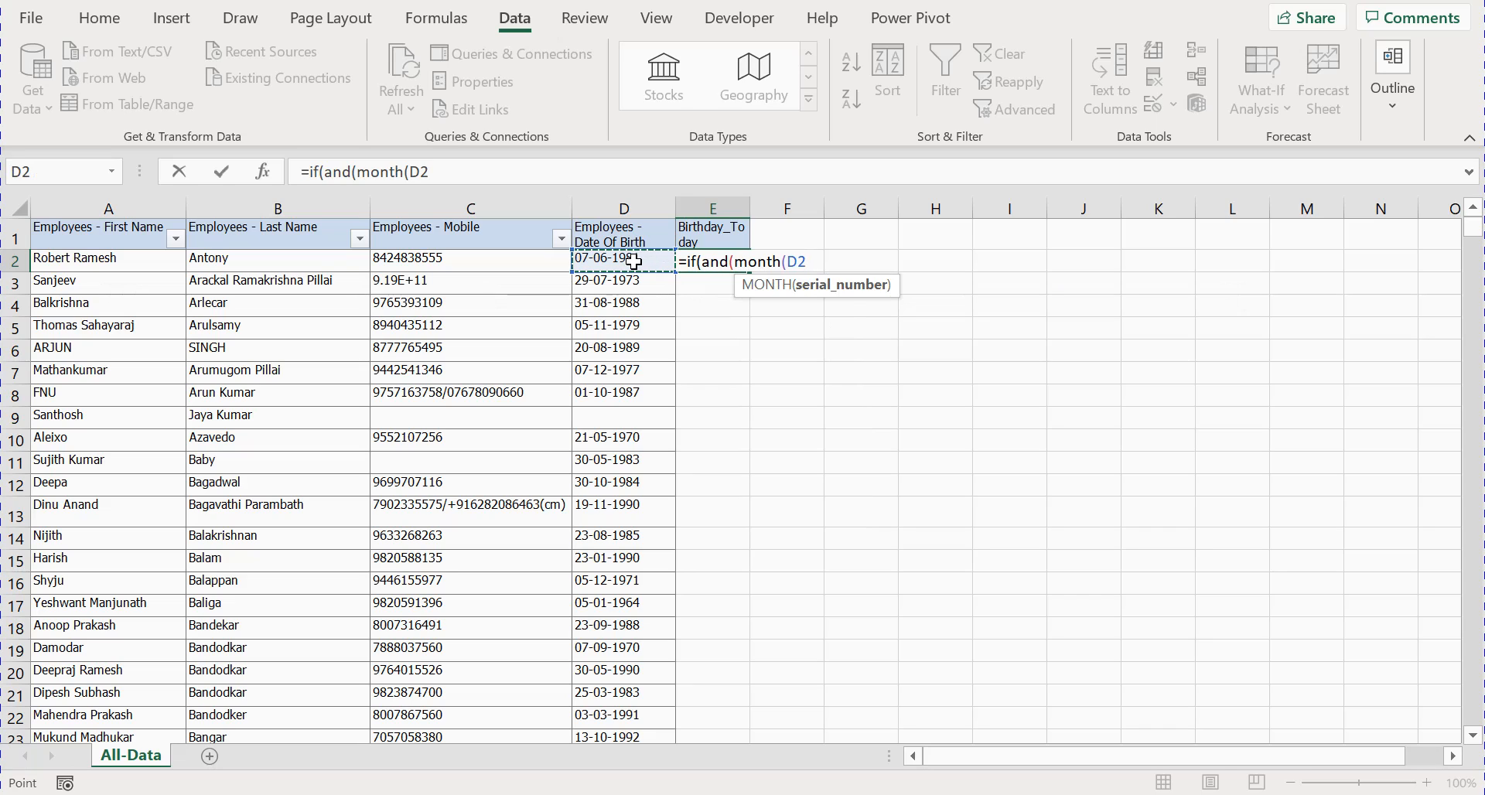
text())
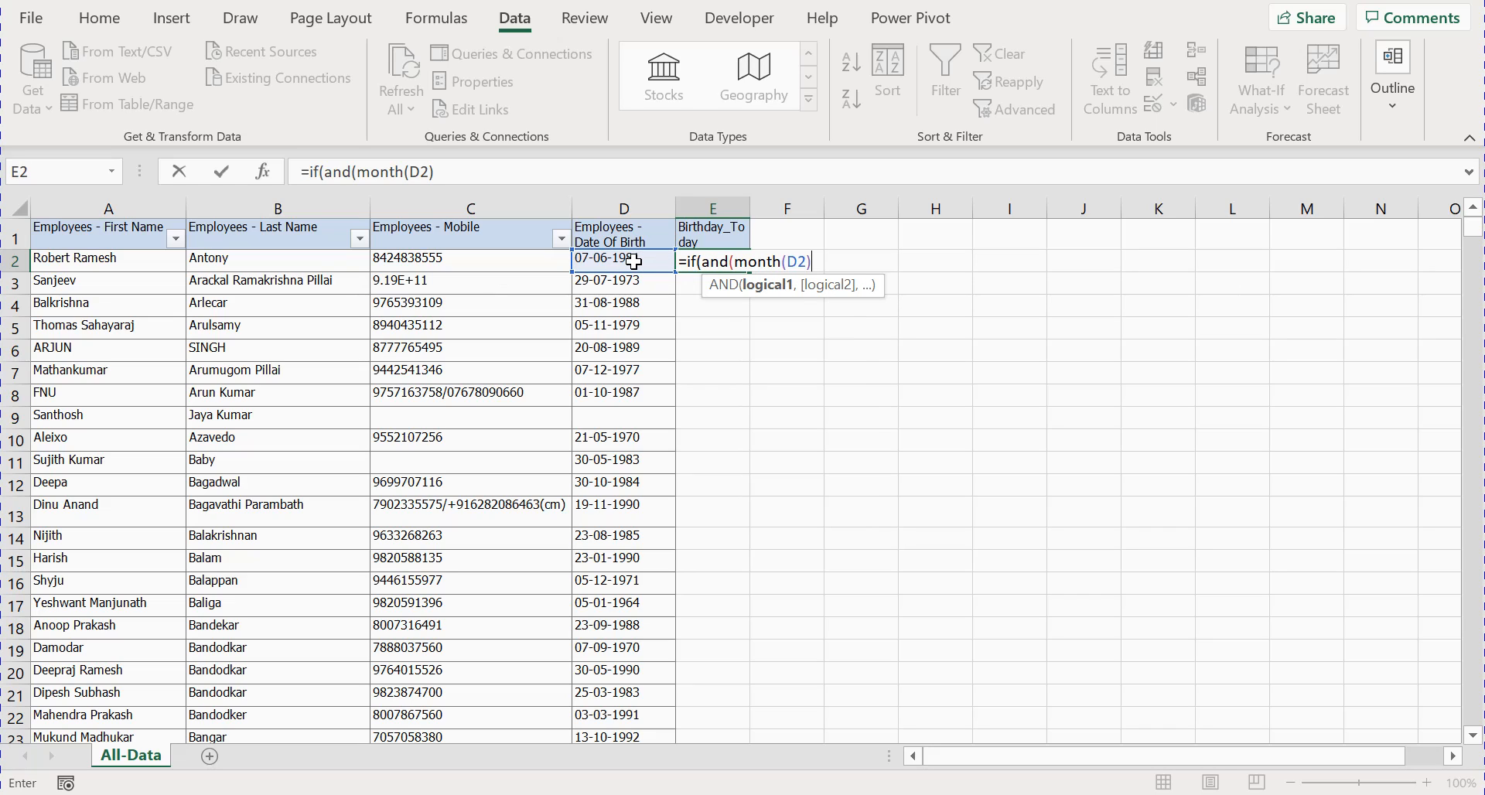
text(=)
text(month)
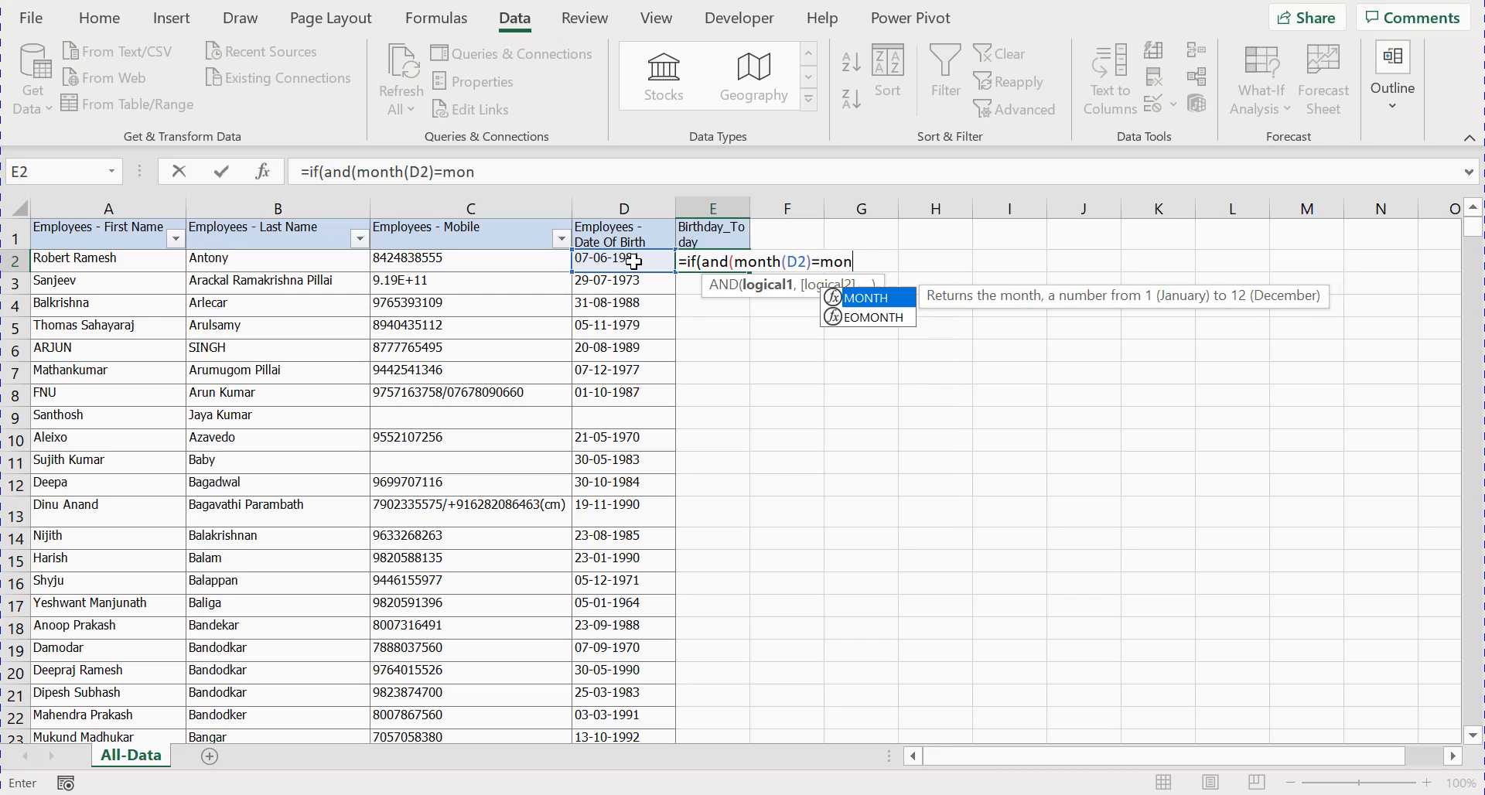
text(()
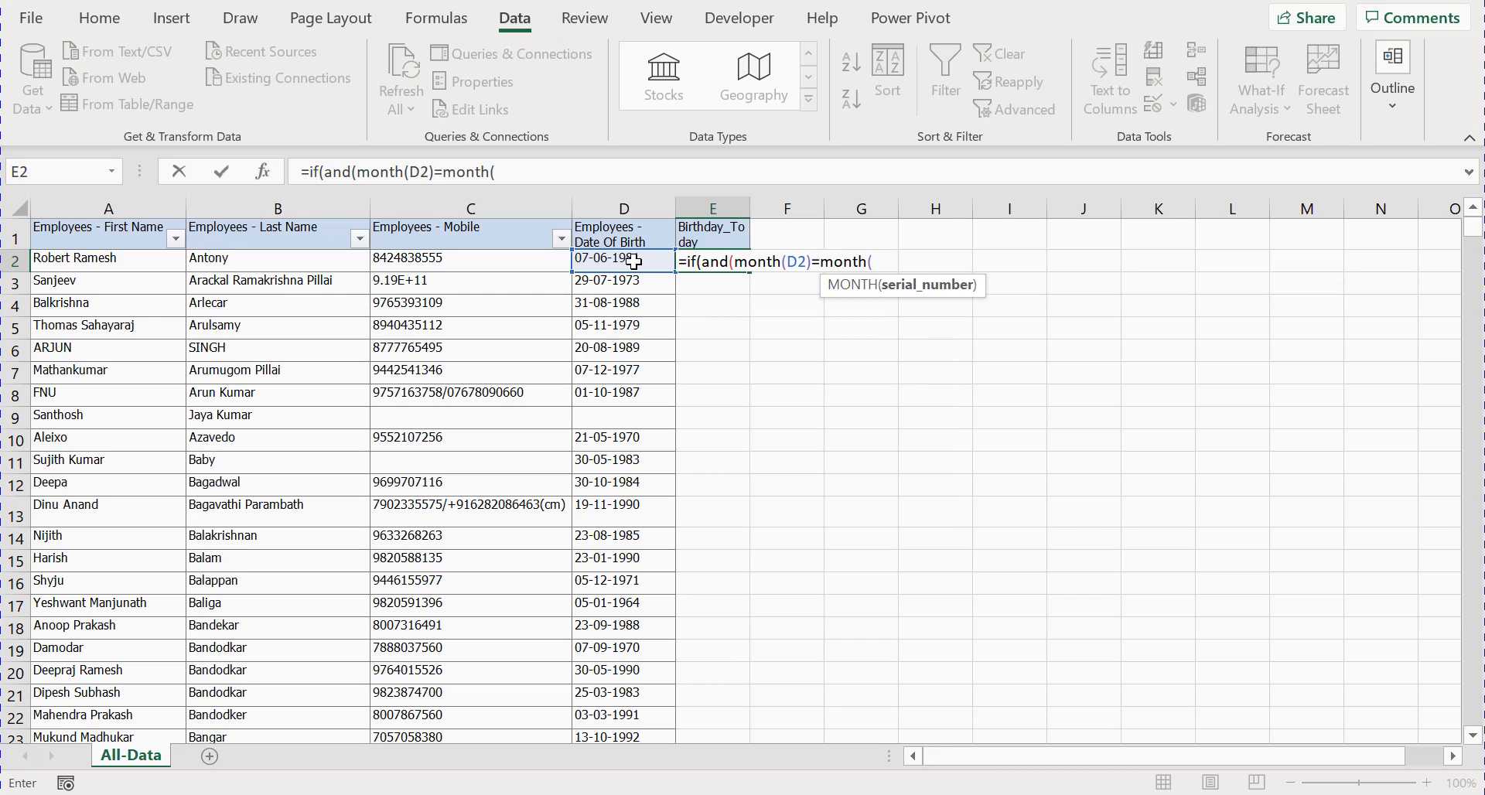
text(t)
text(od)
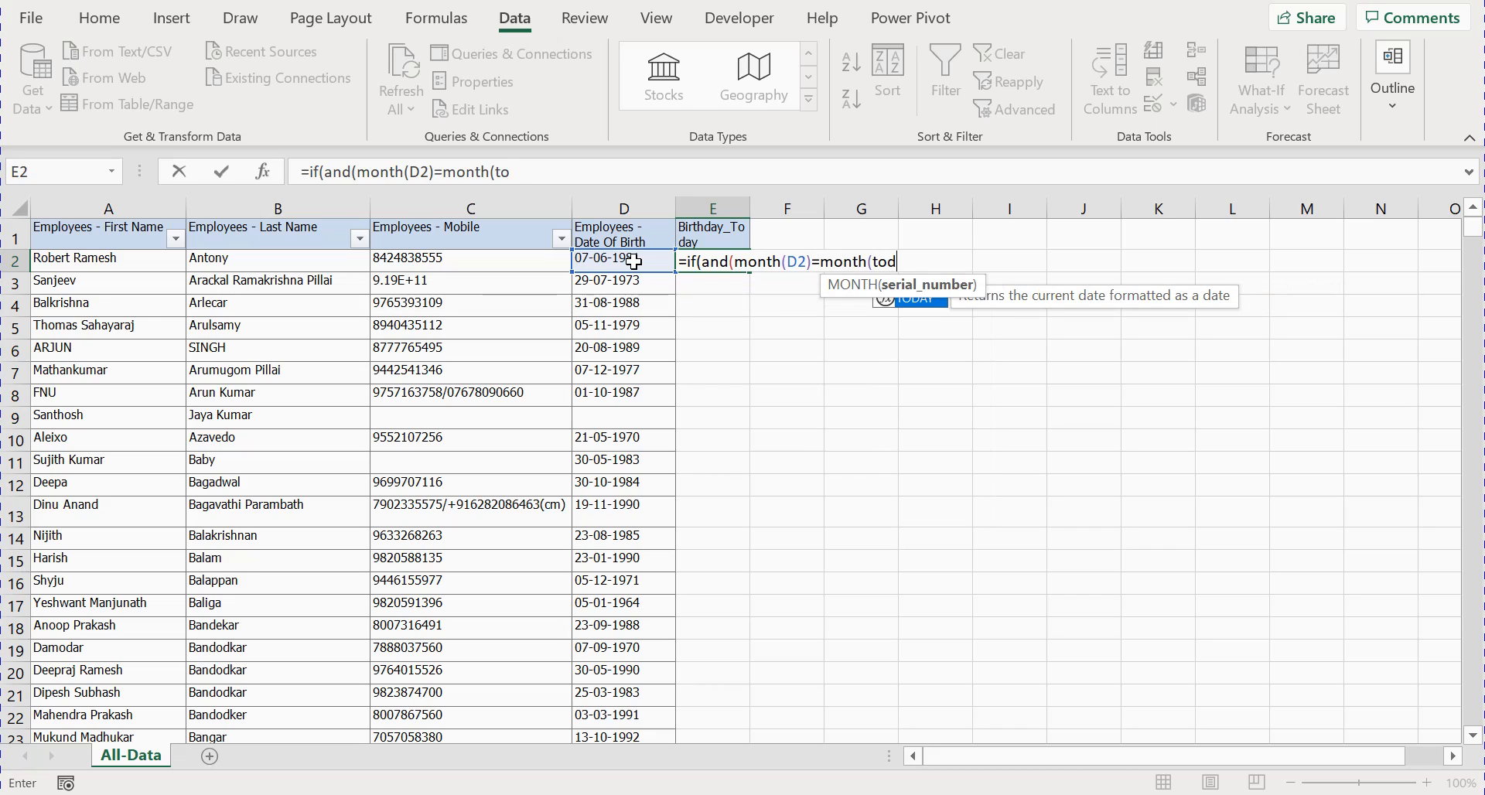
text(ay())
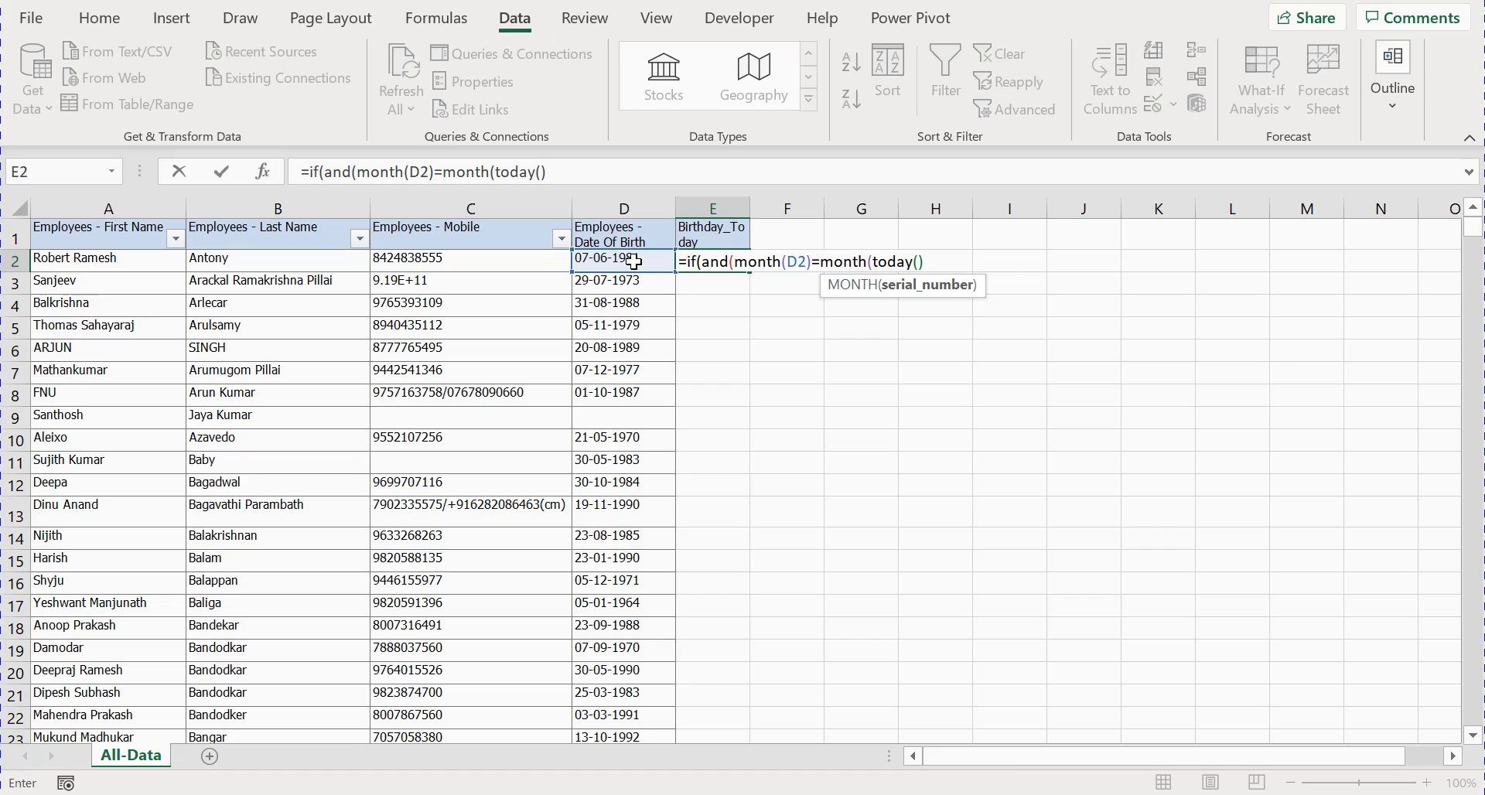
text(,)
key(BackSpace)
text())
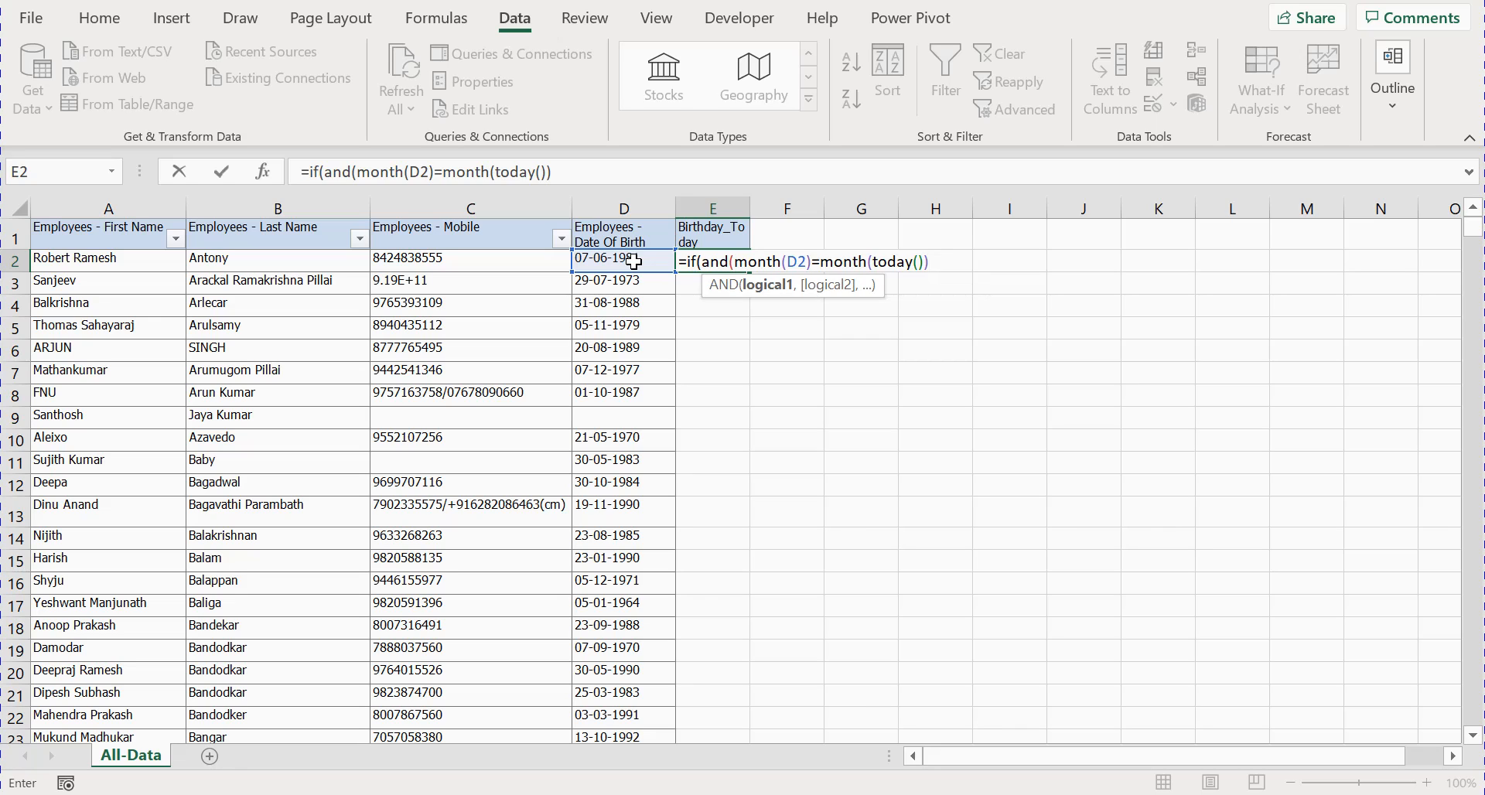
Add day(D2)=day(today()) as the second condition of the AND test in E2's formula and close the AND.
text(,)
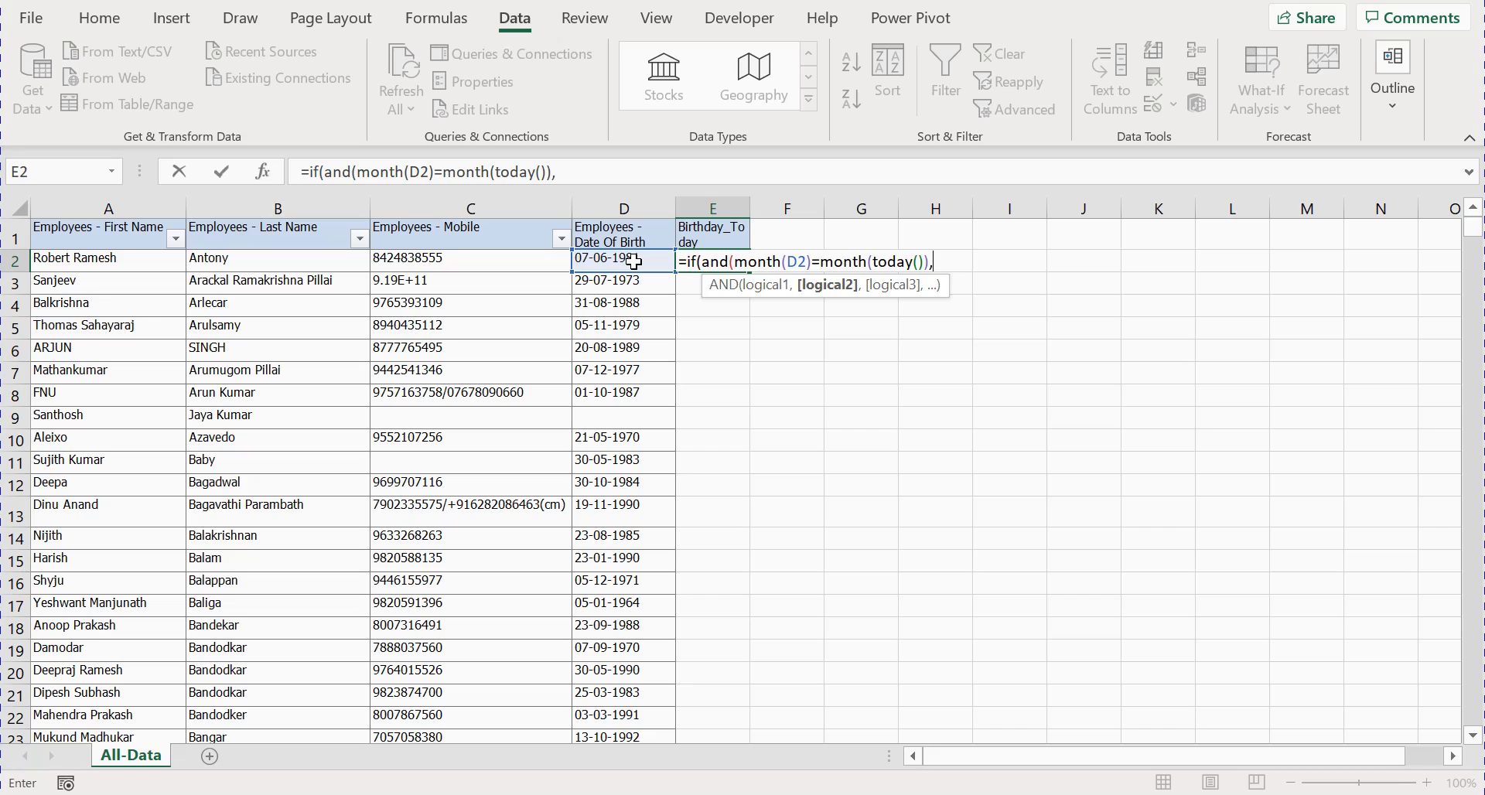
text(day()
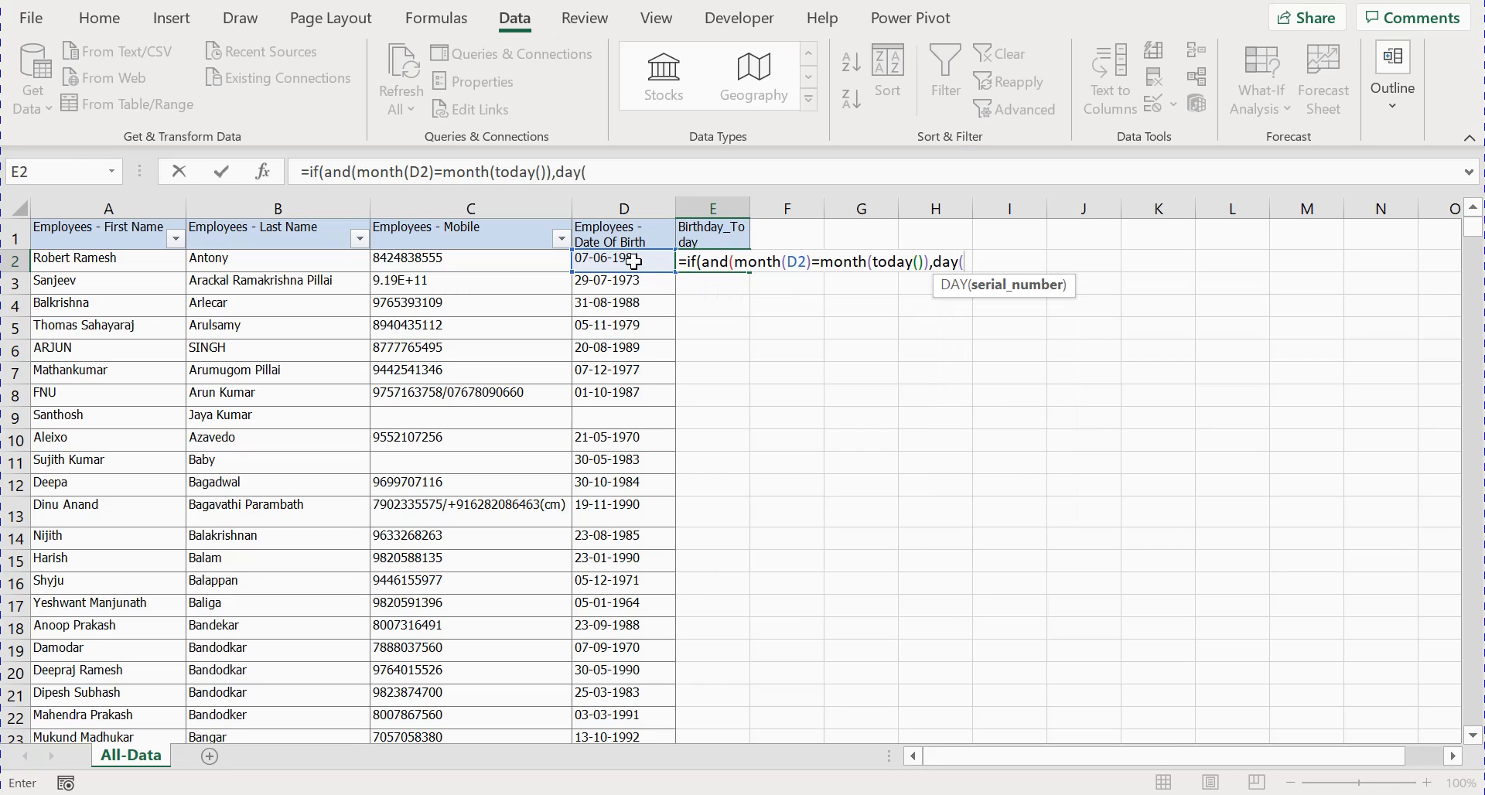
click(633, 261)
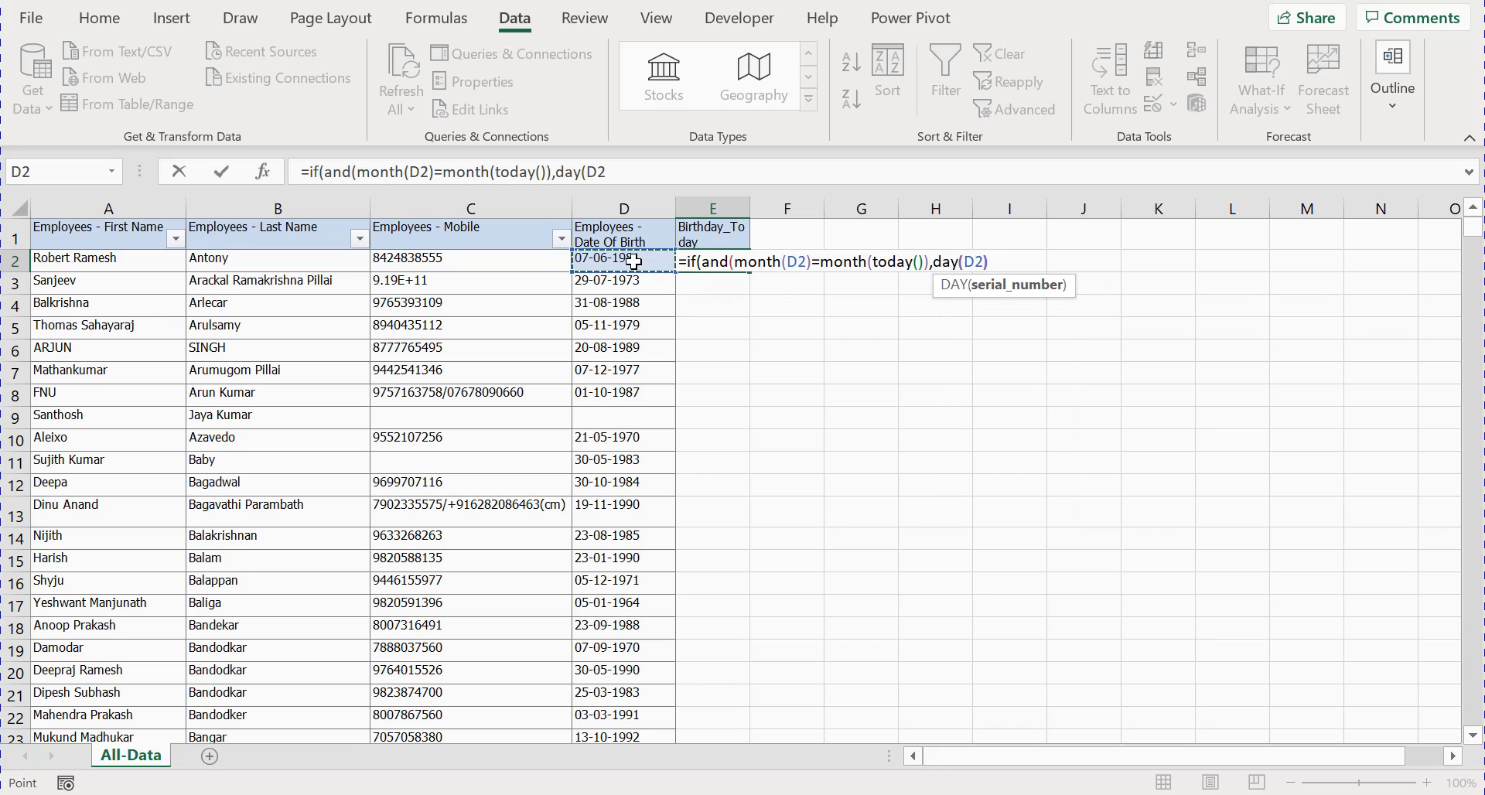
text()=)
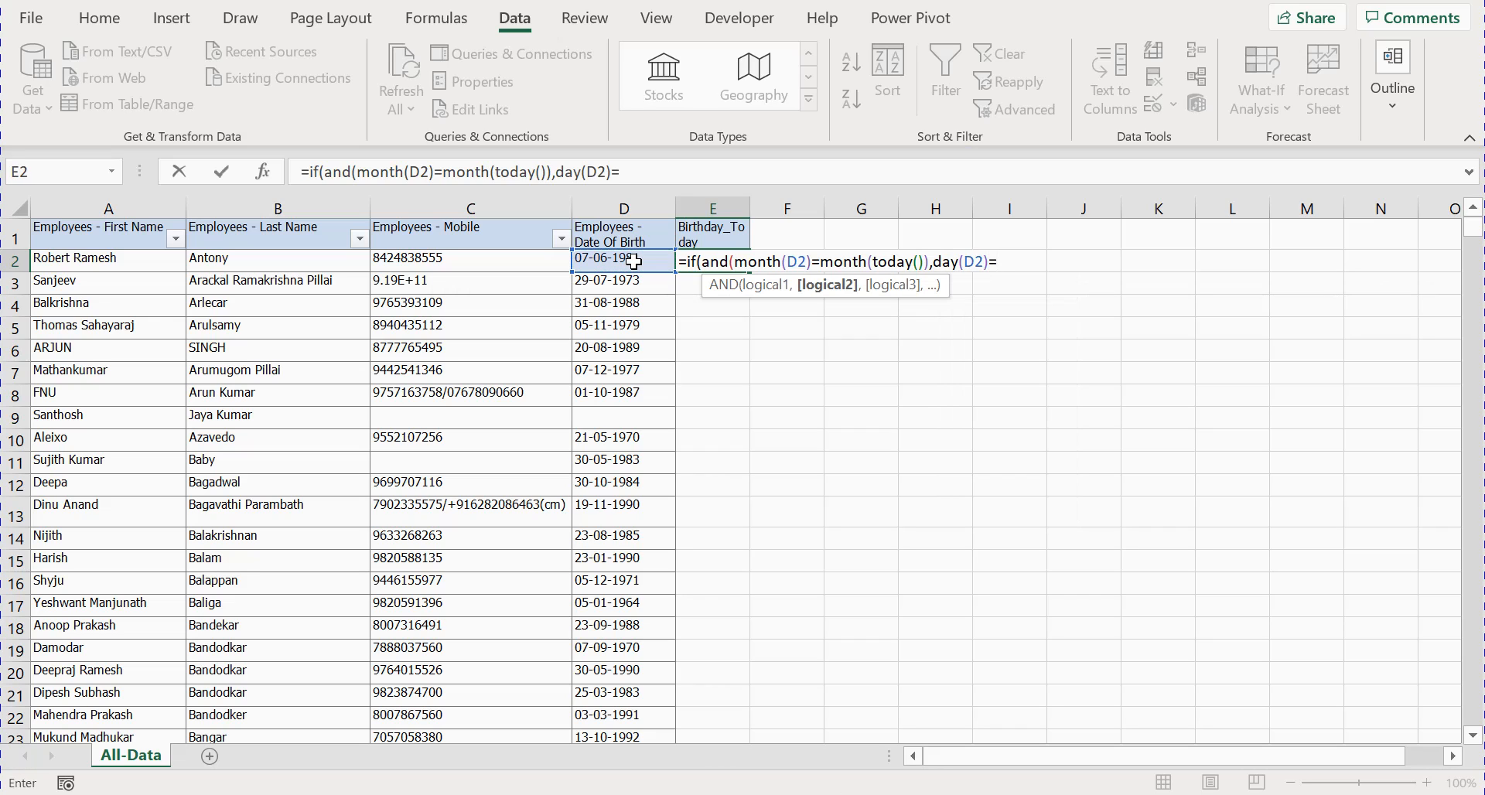
text(day)
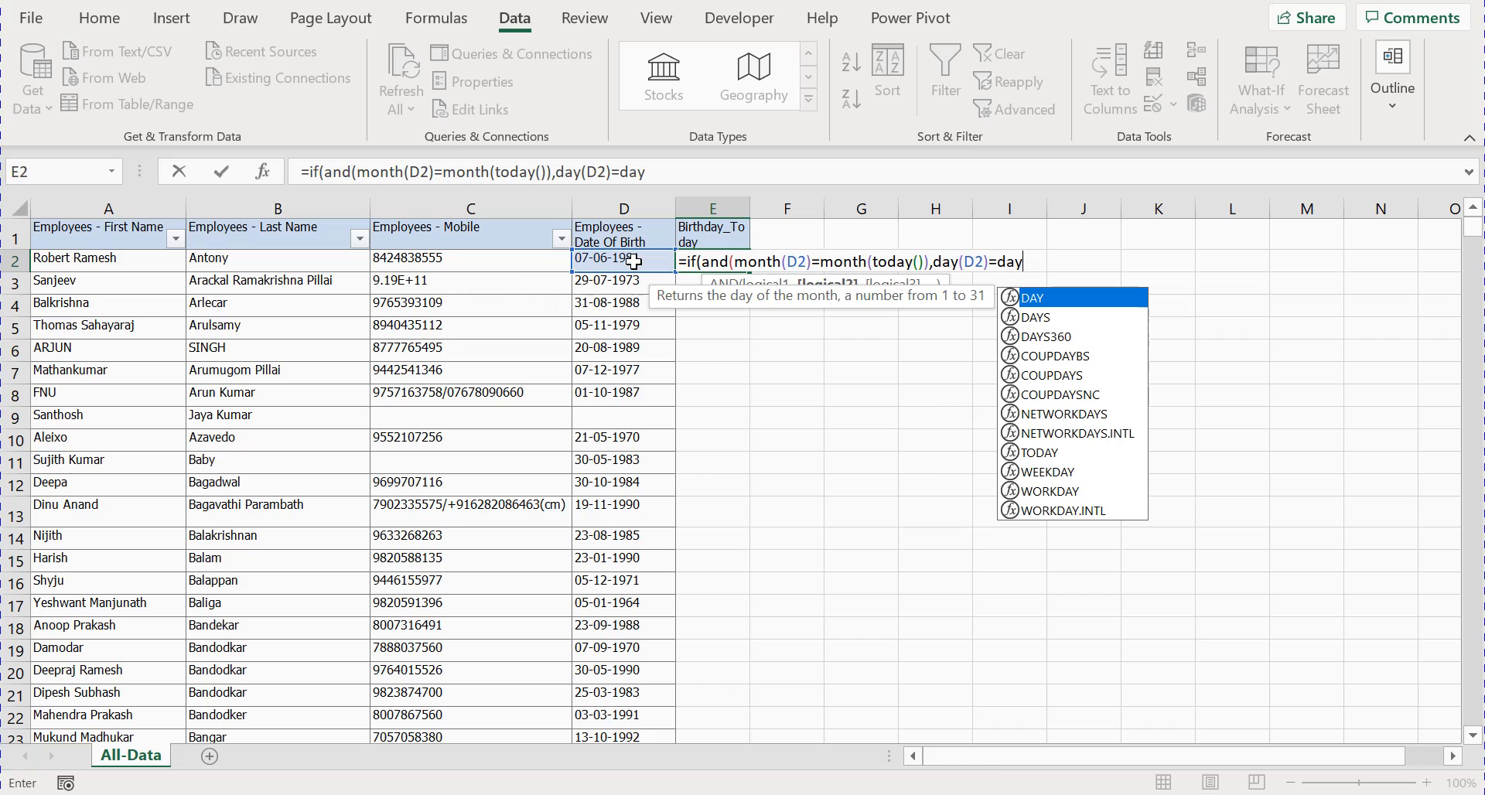
text((today)
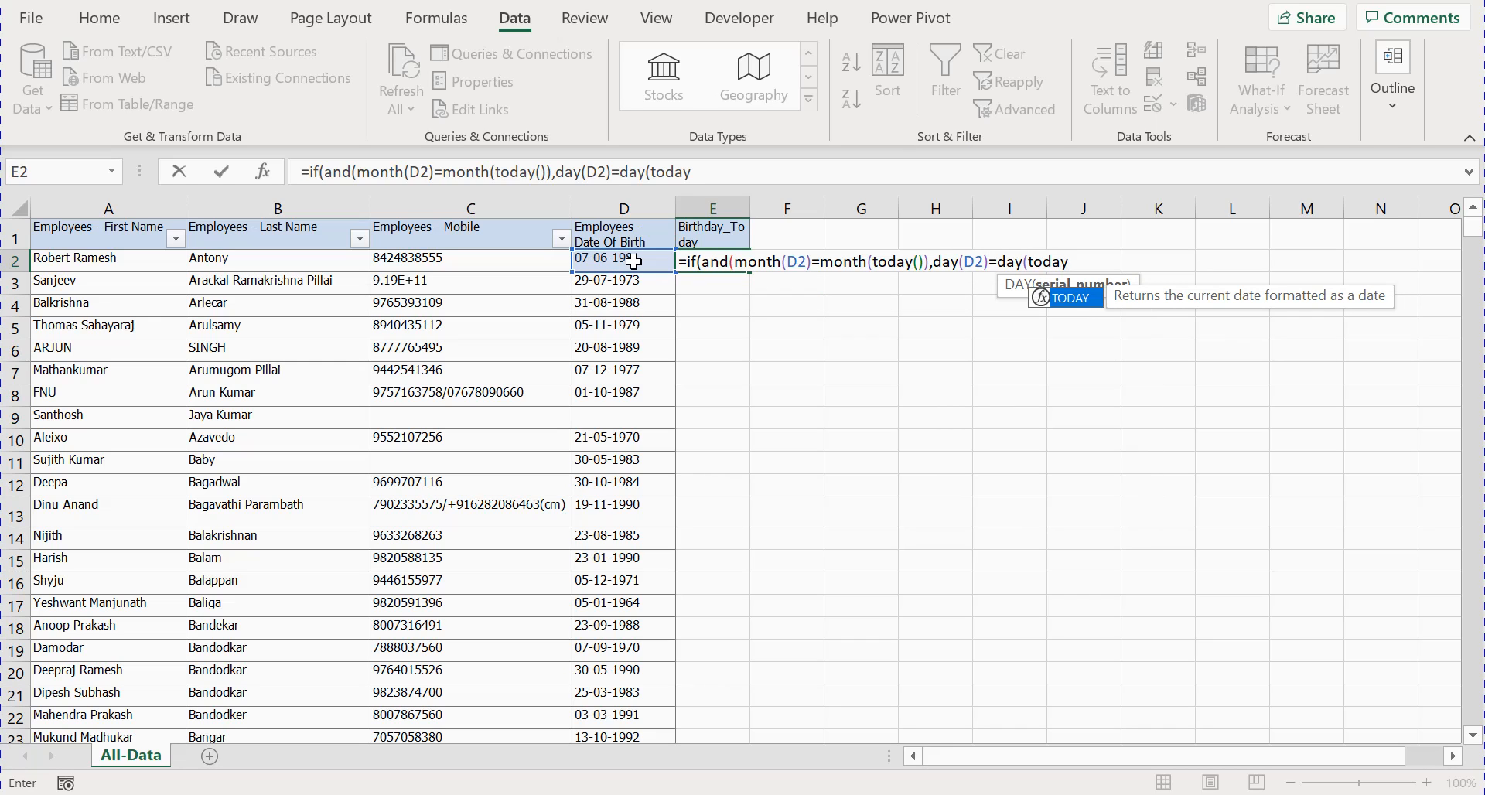
text(()))
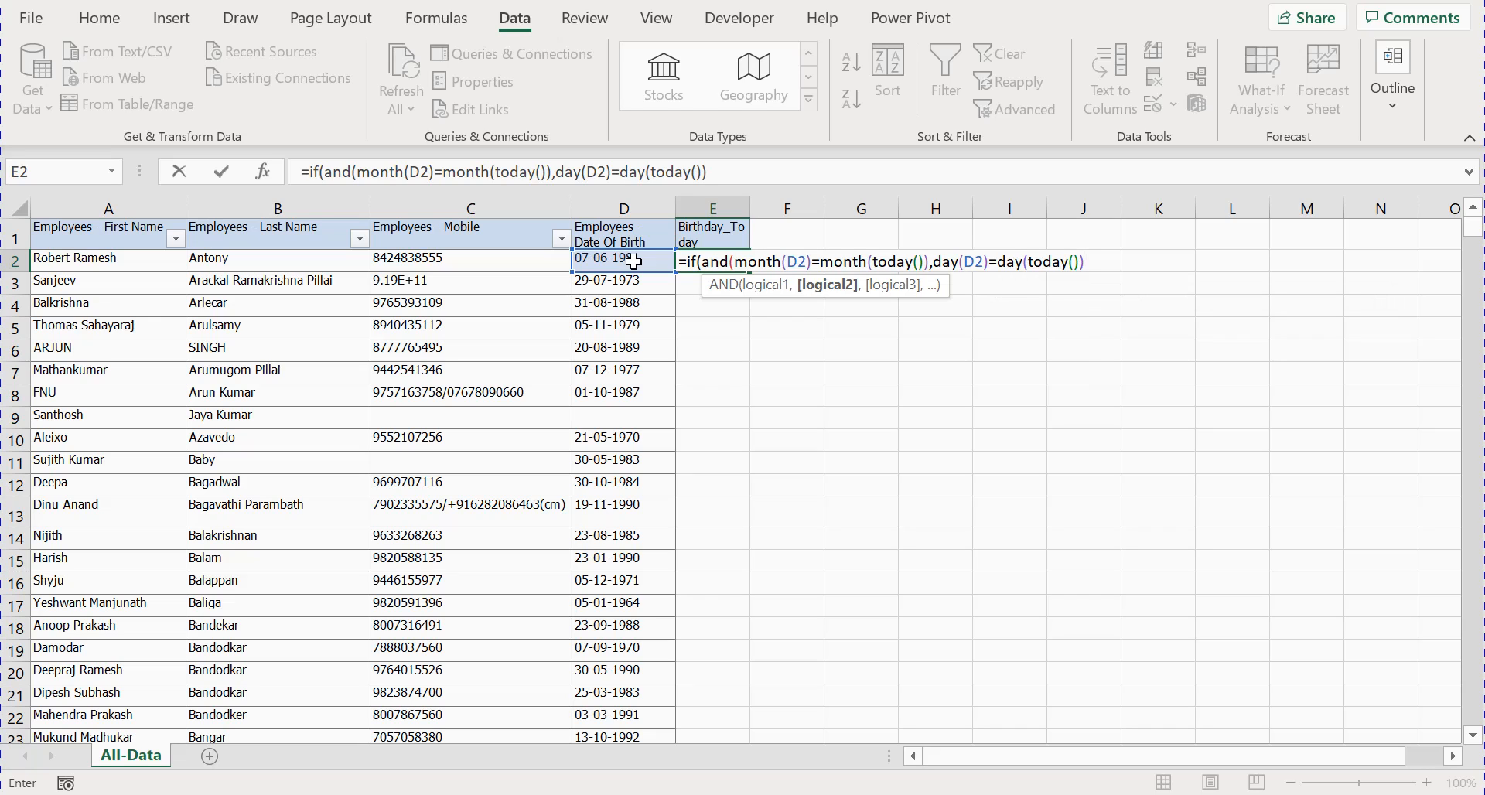
text())
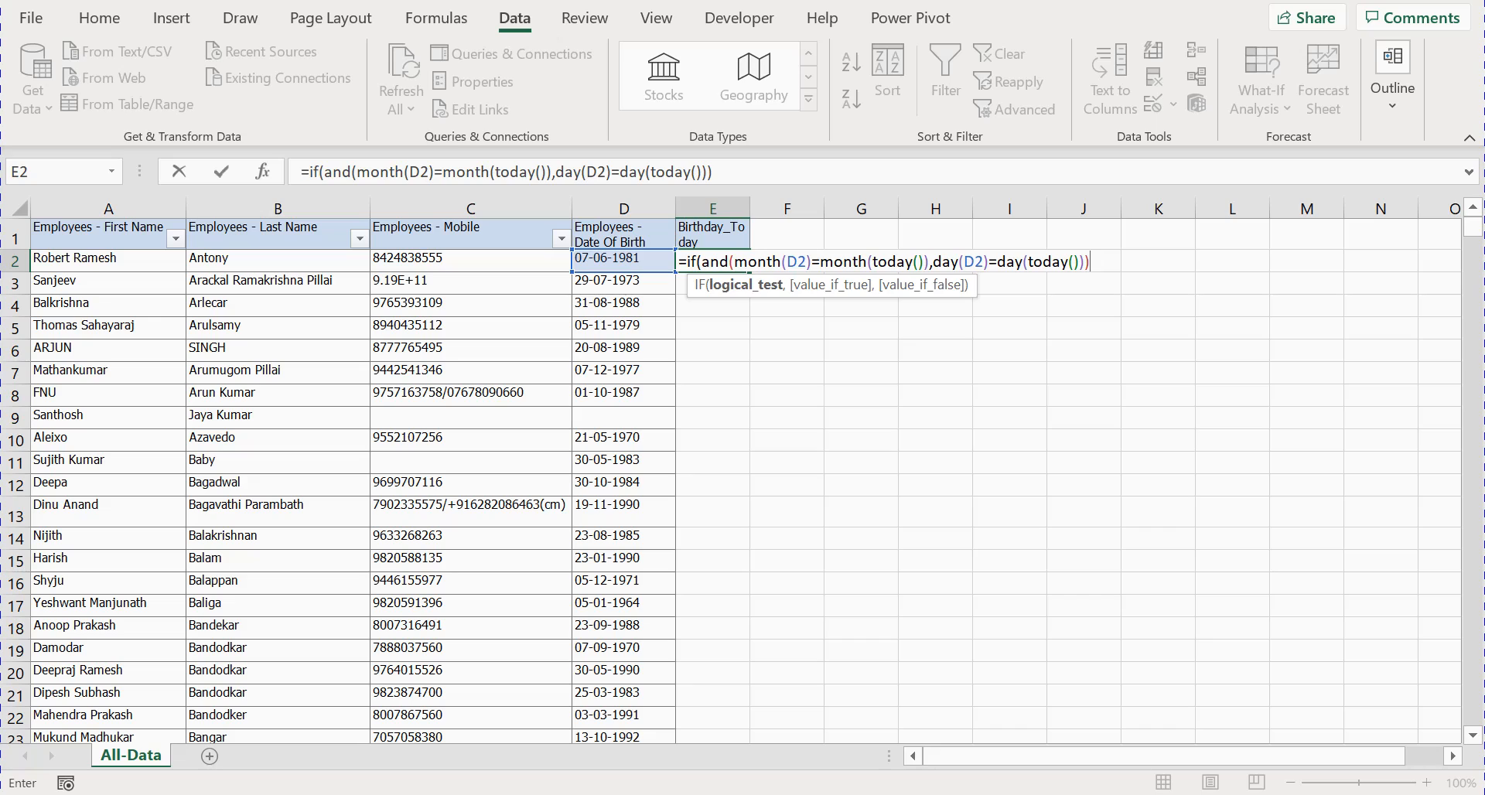
Complete the IF formula in E2 so it returns "Birthday Today" when the test is true and an empty string otherwise.
text(,)
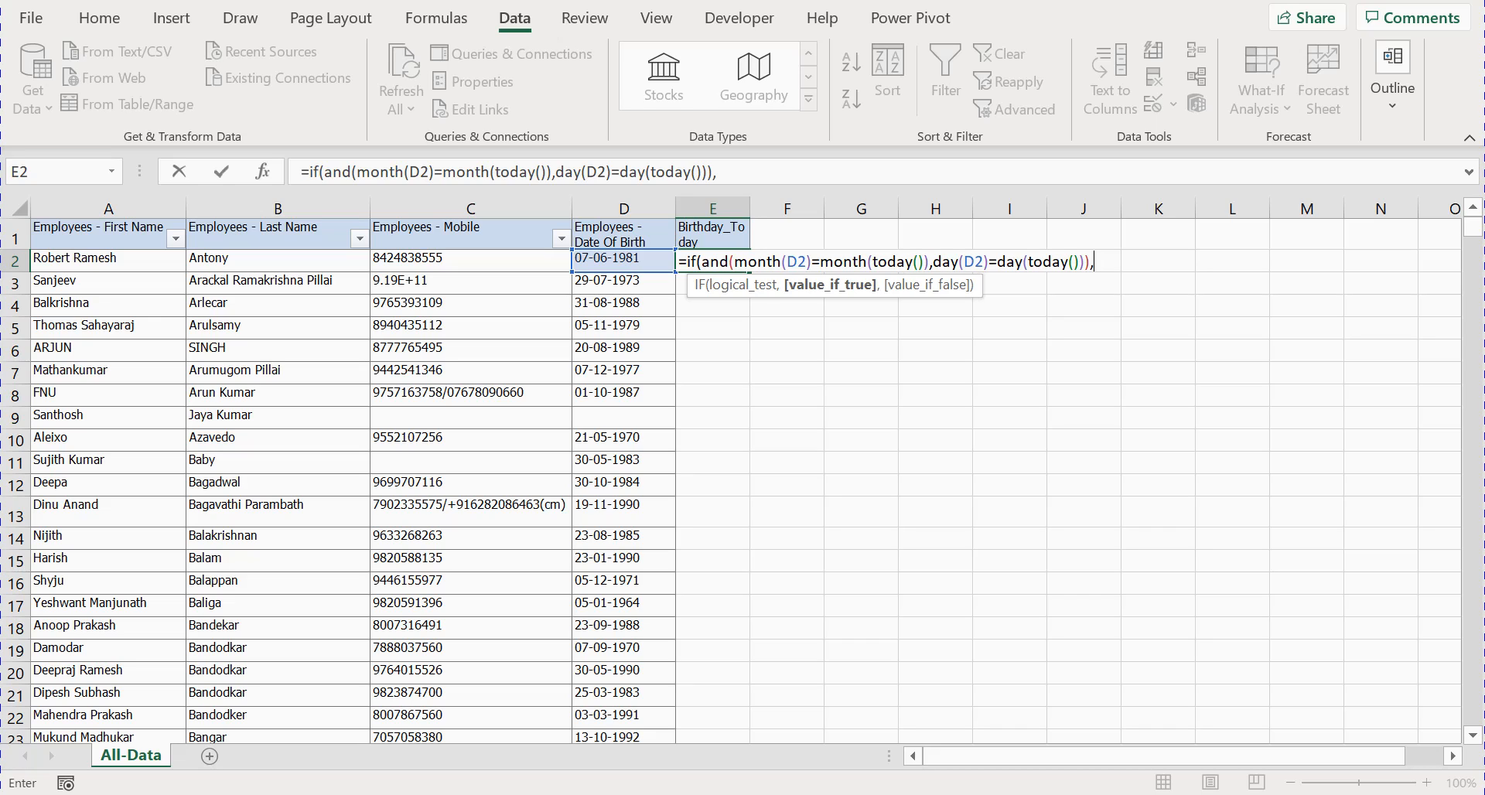
text("Birthday)
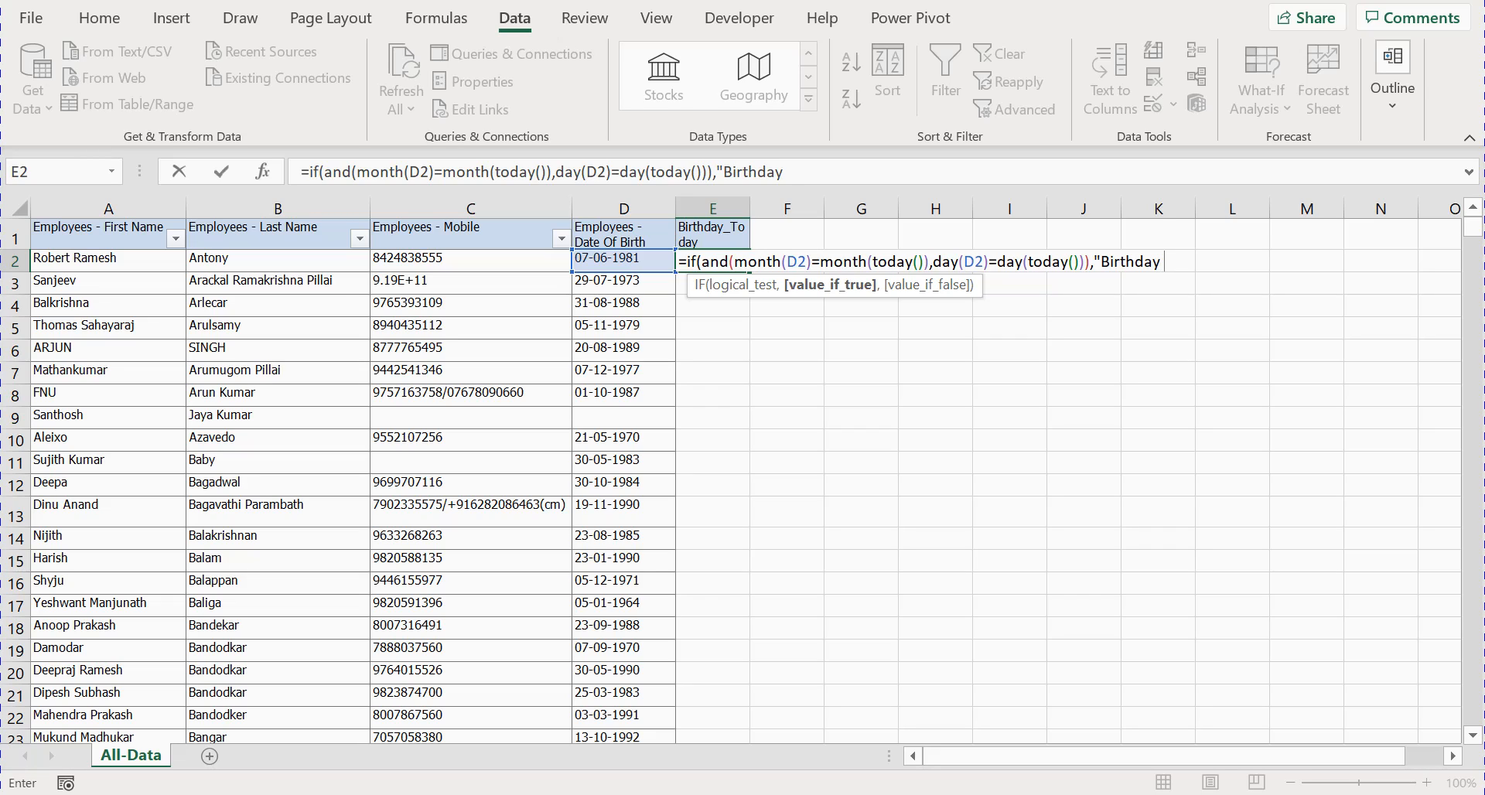
text( Today","")
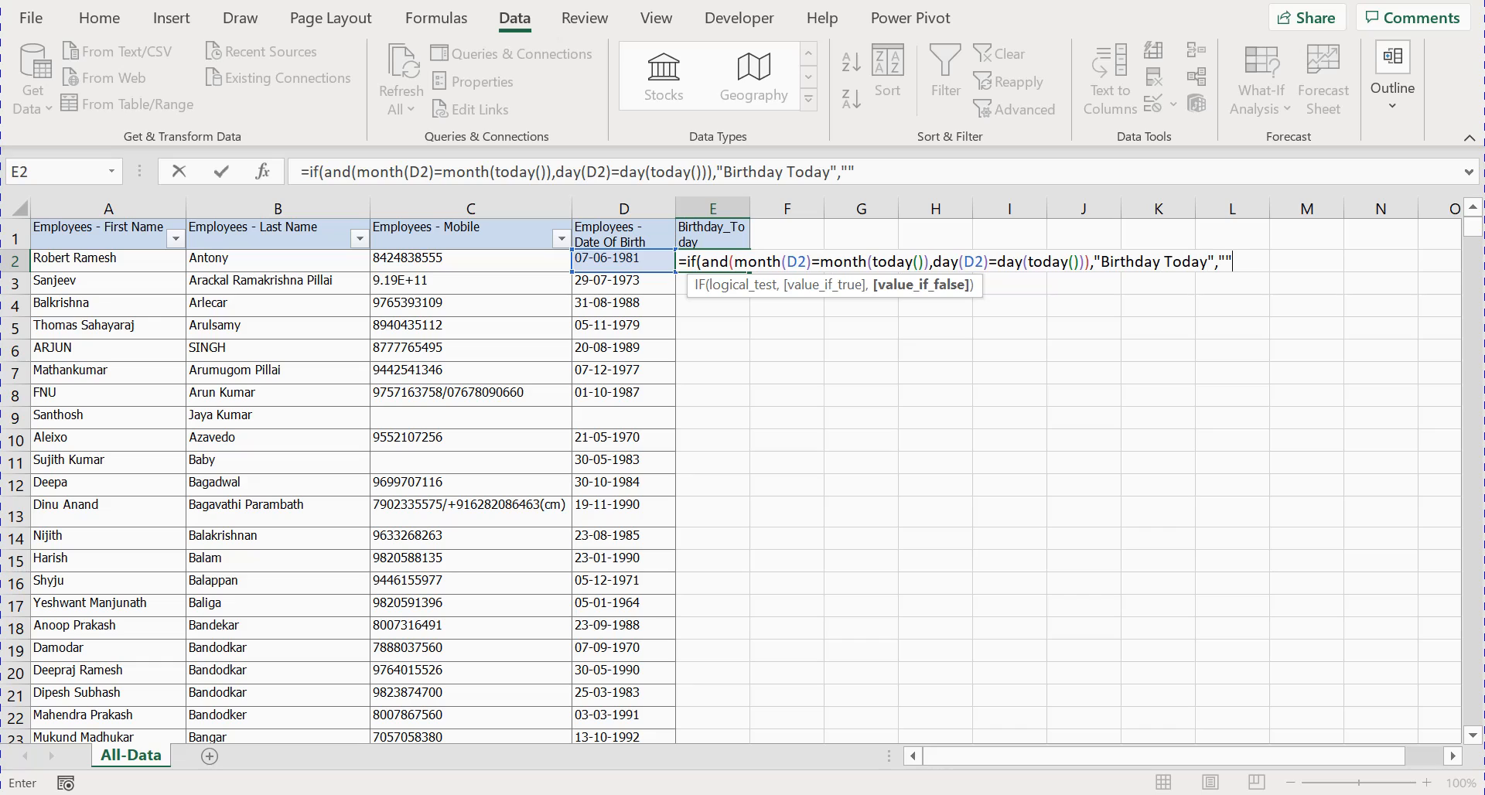
text())
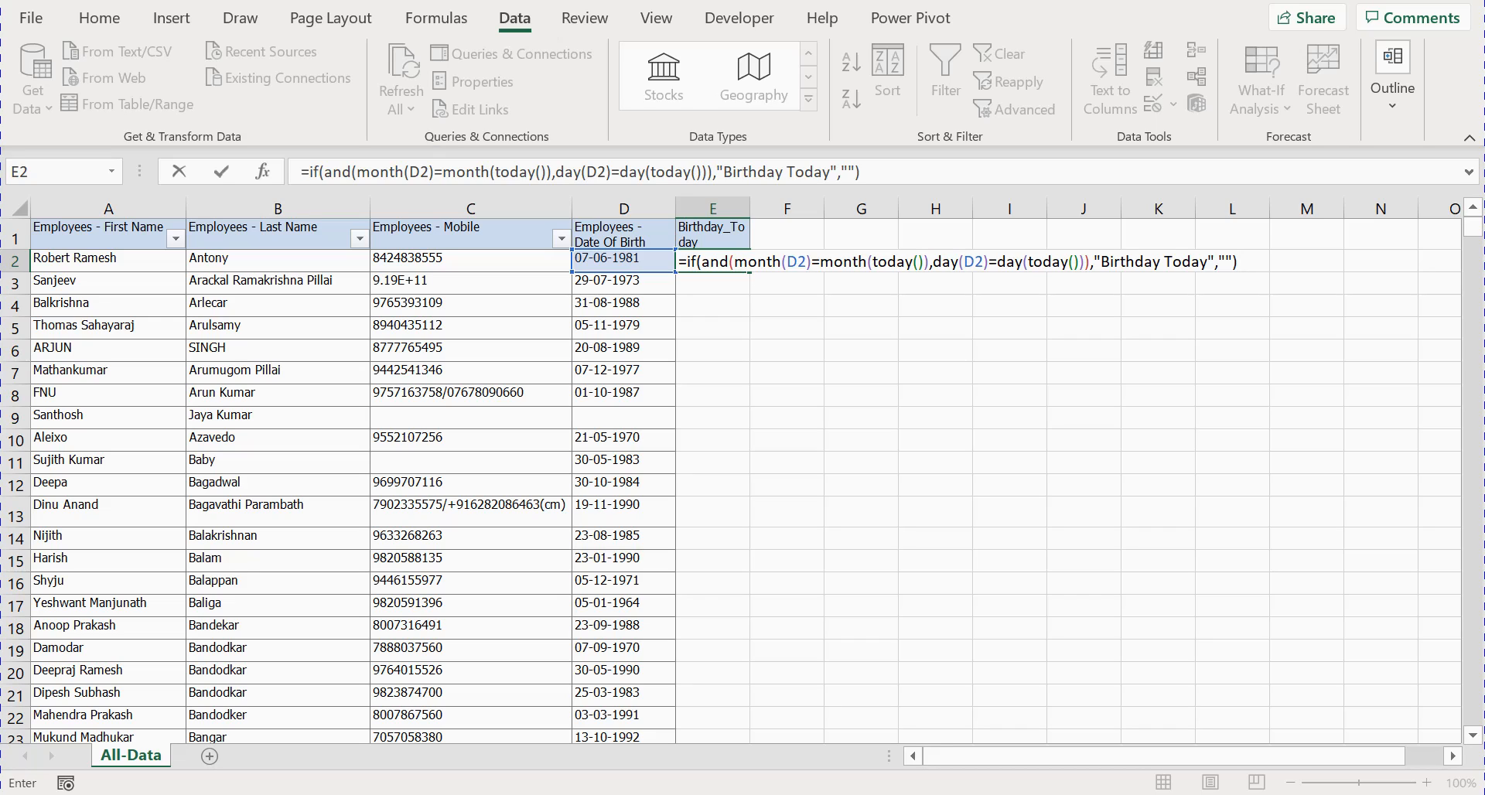
key(Return)
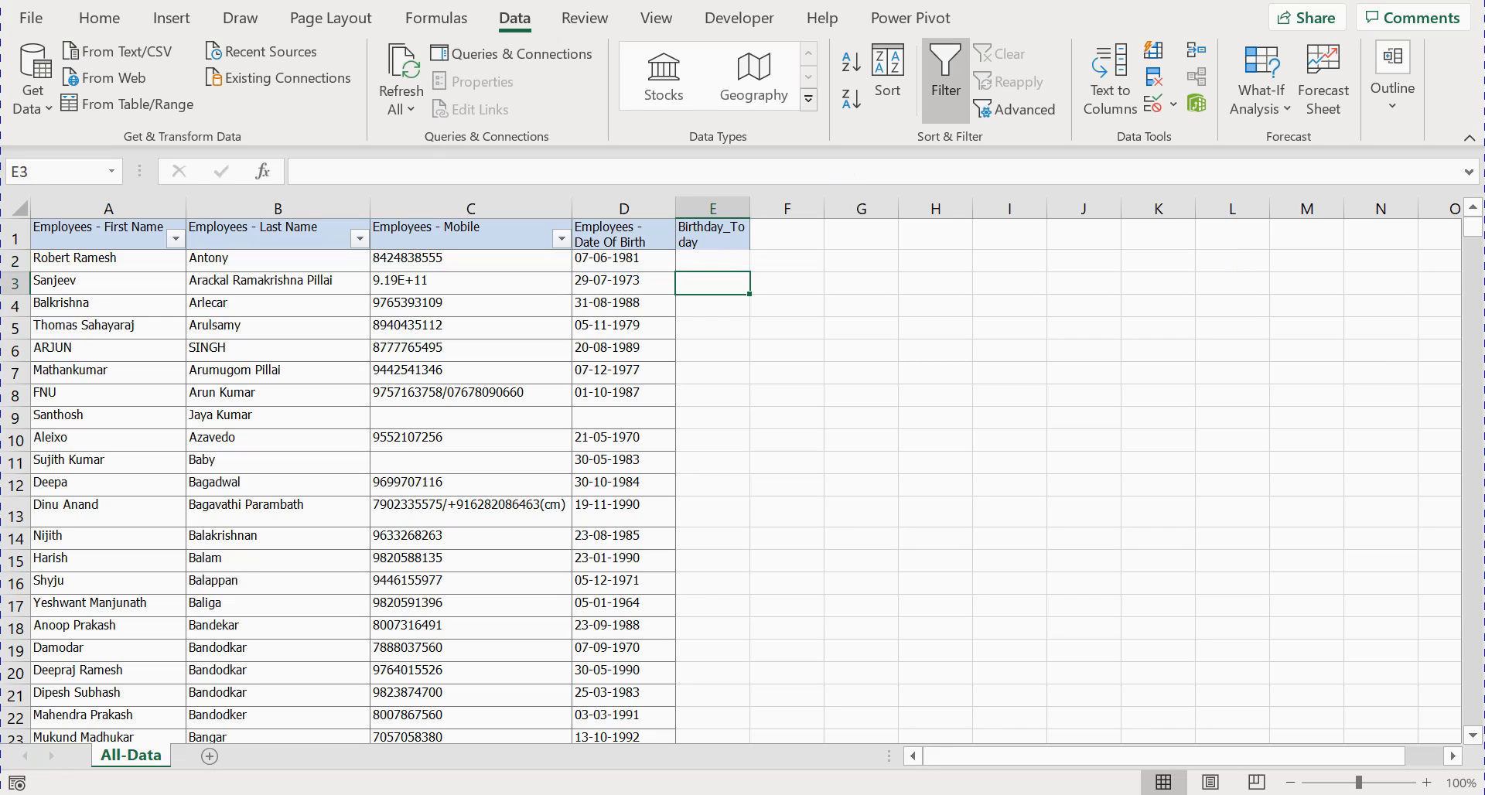
Fill the E2 formula down the Birthday_Today column for all employee rows.
click(716, 258)
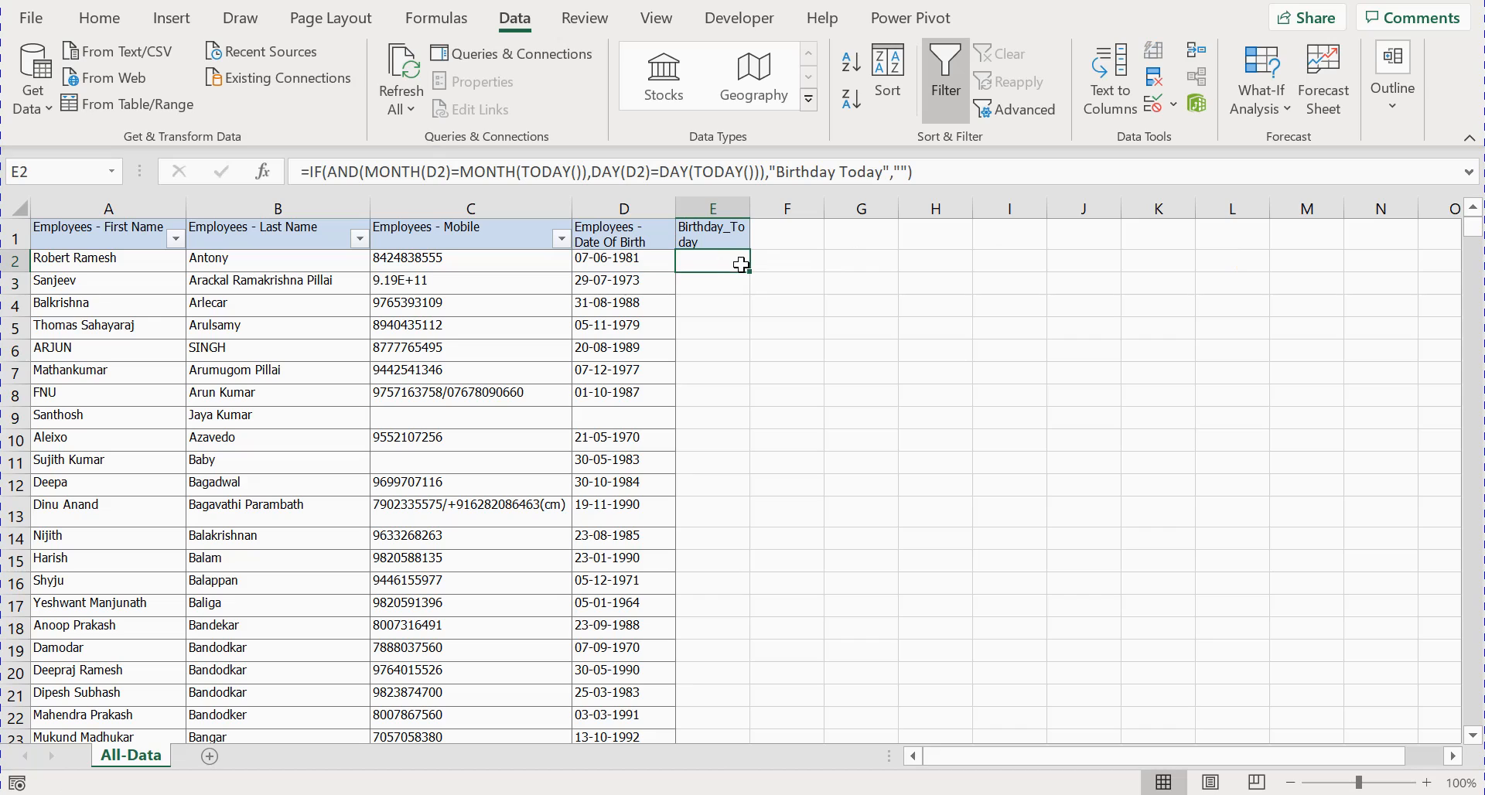
double_click(749, 272)
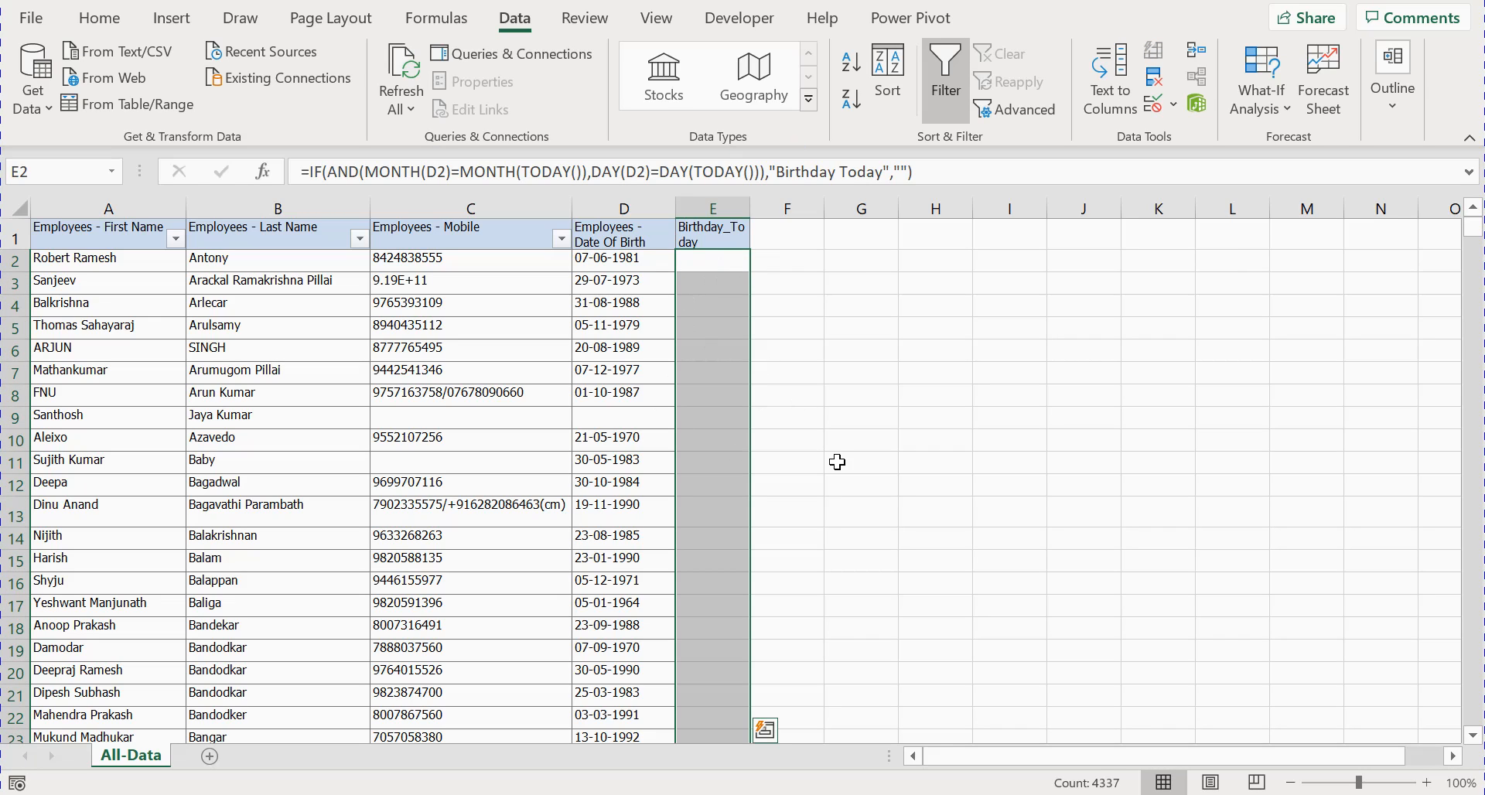
click(830, 439)
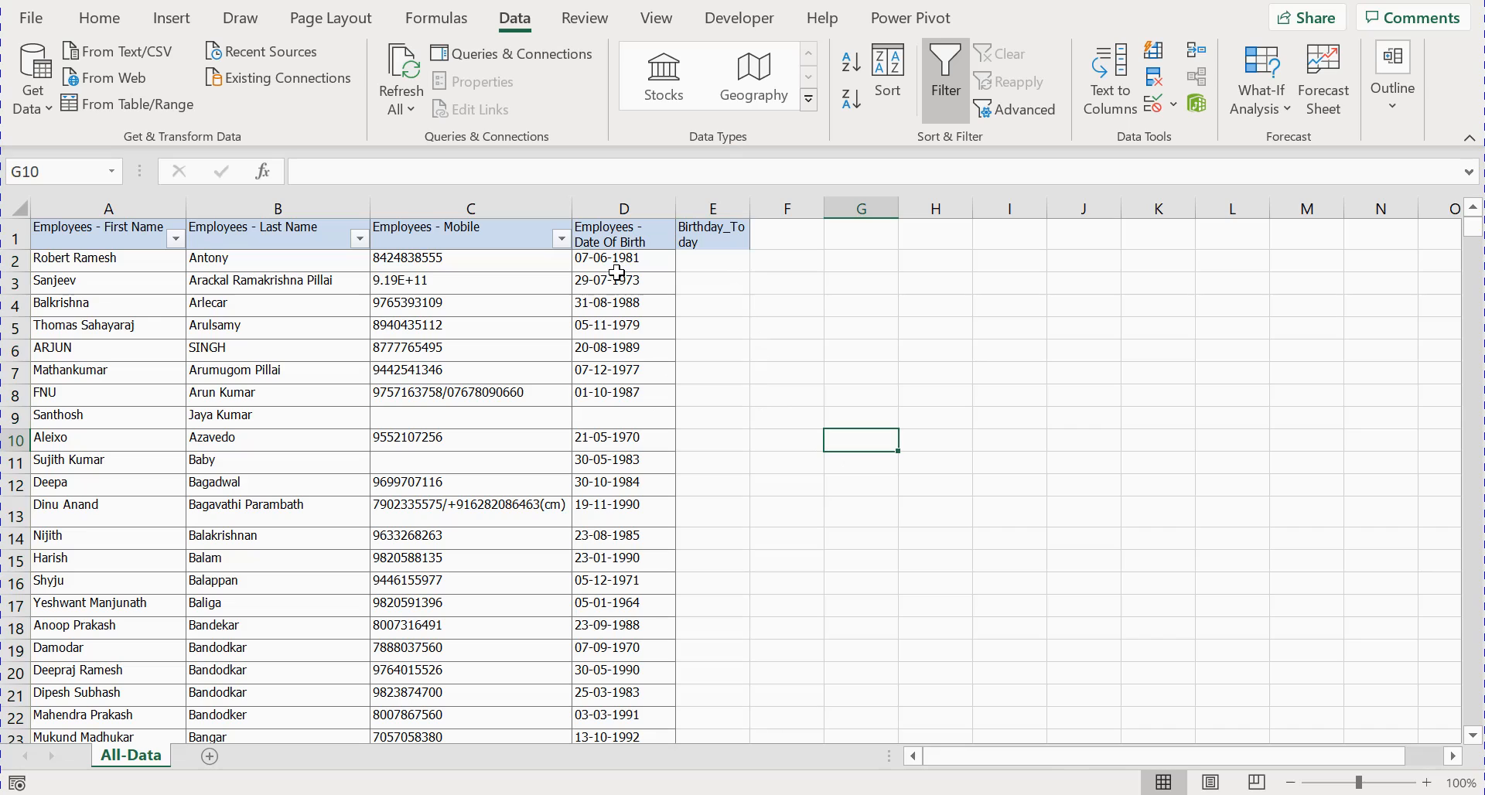
Reapply the header filter so it includes the Birthday_Today column, and check that column's available filter values.
click(697, 239)
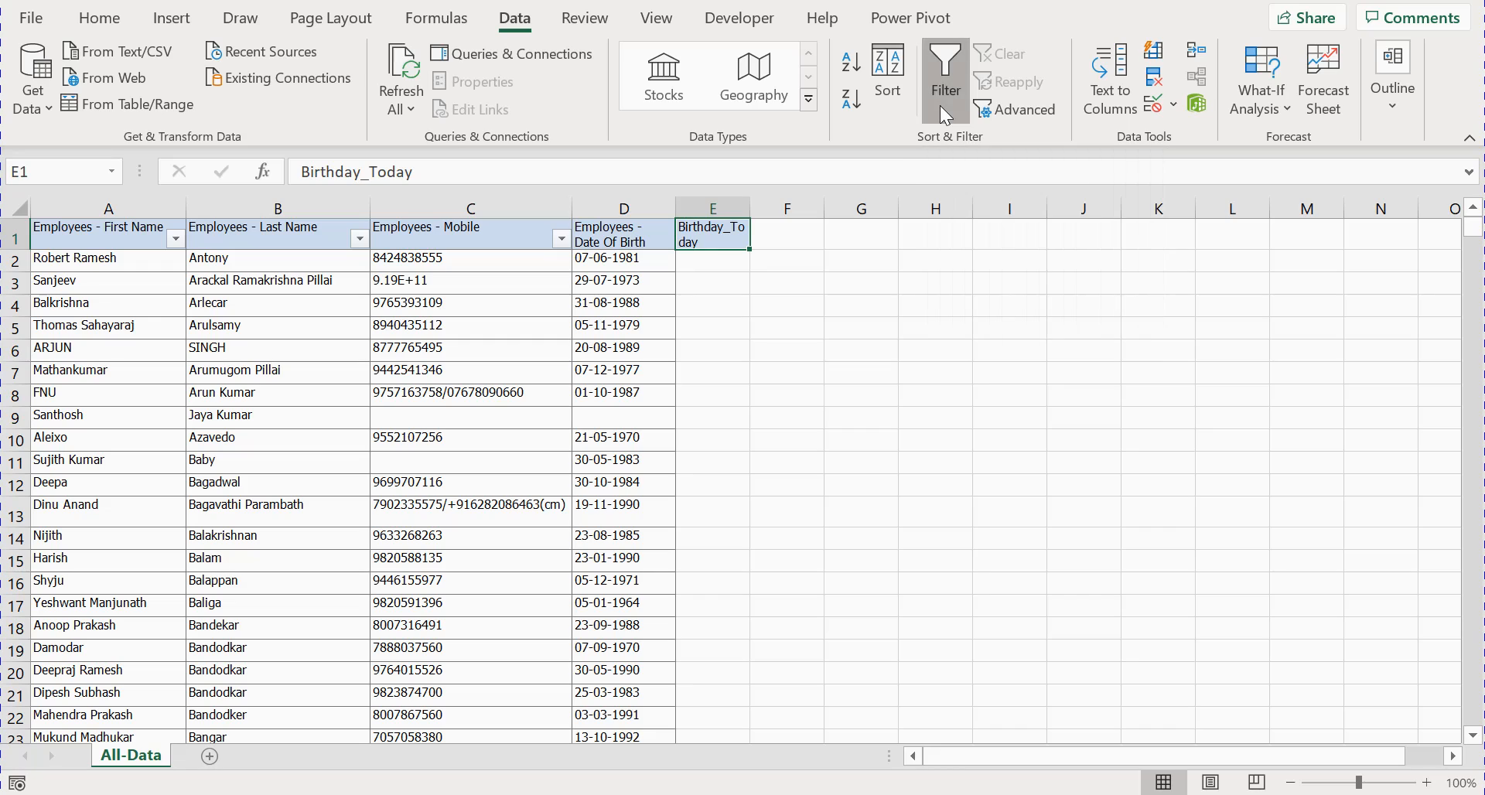
click(945, 116)
click(927, 112)
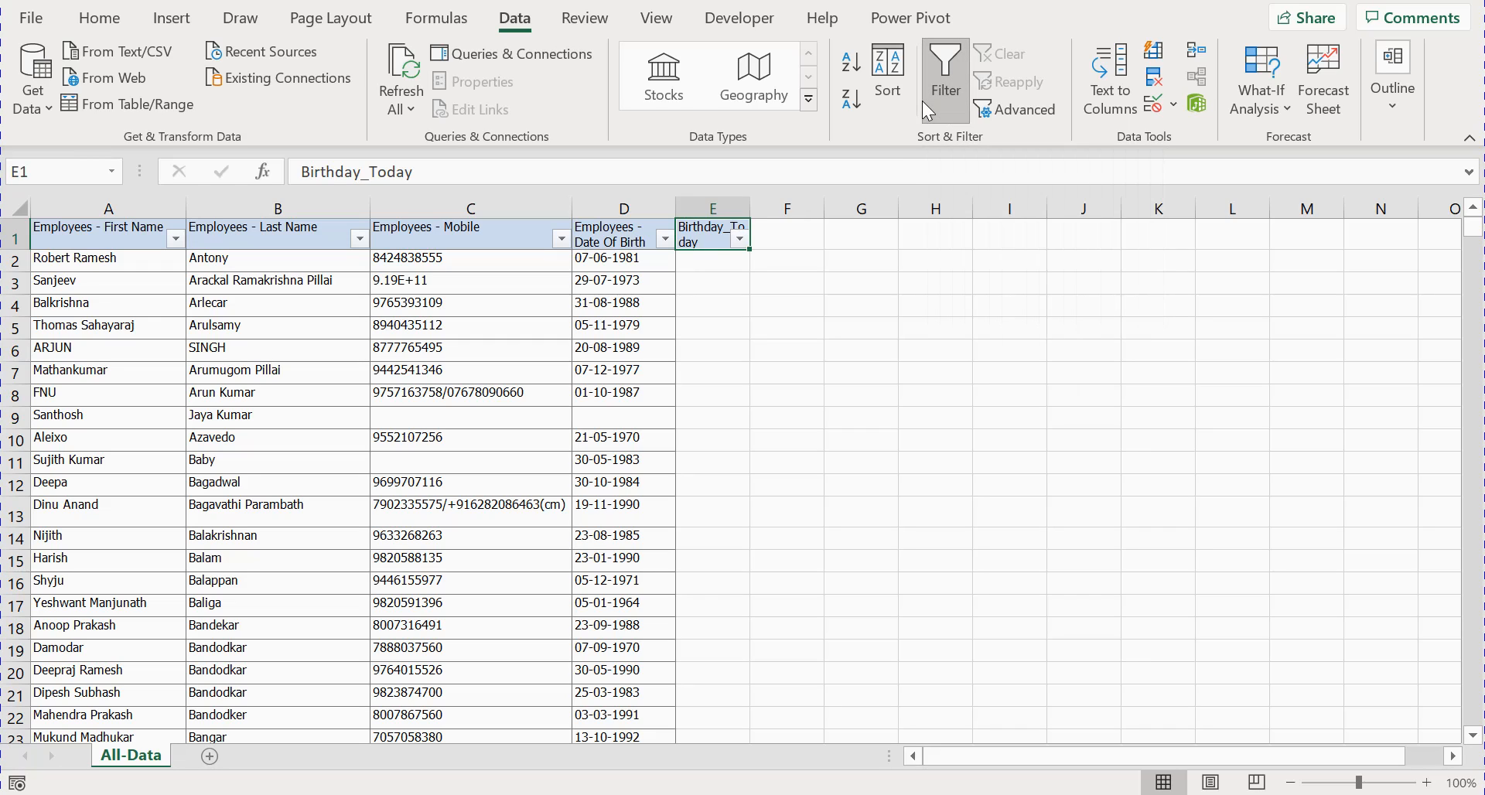
click(739, 239)
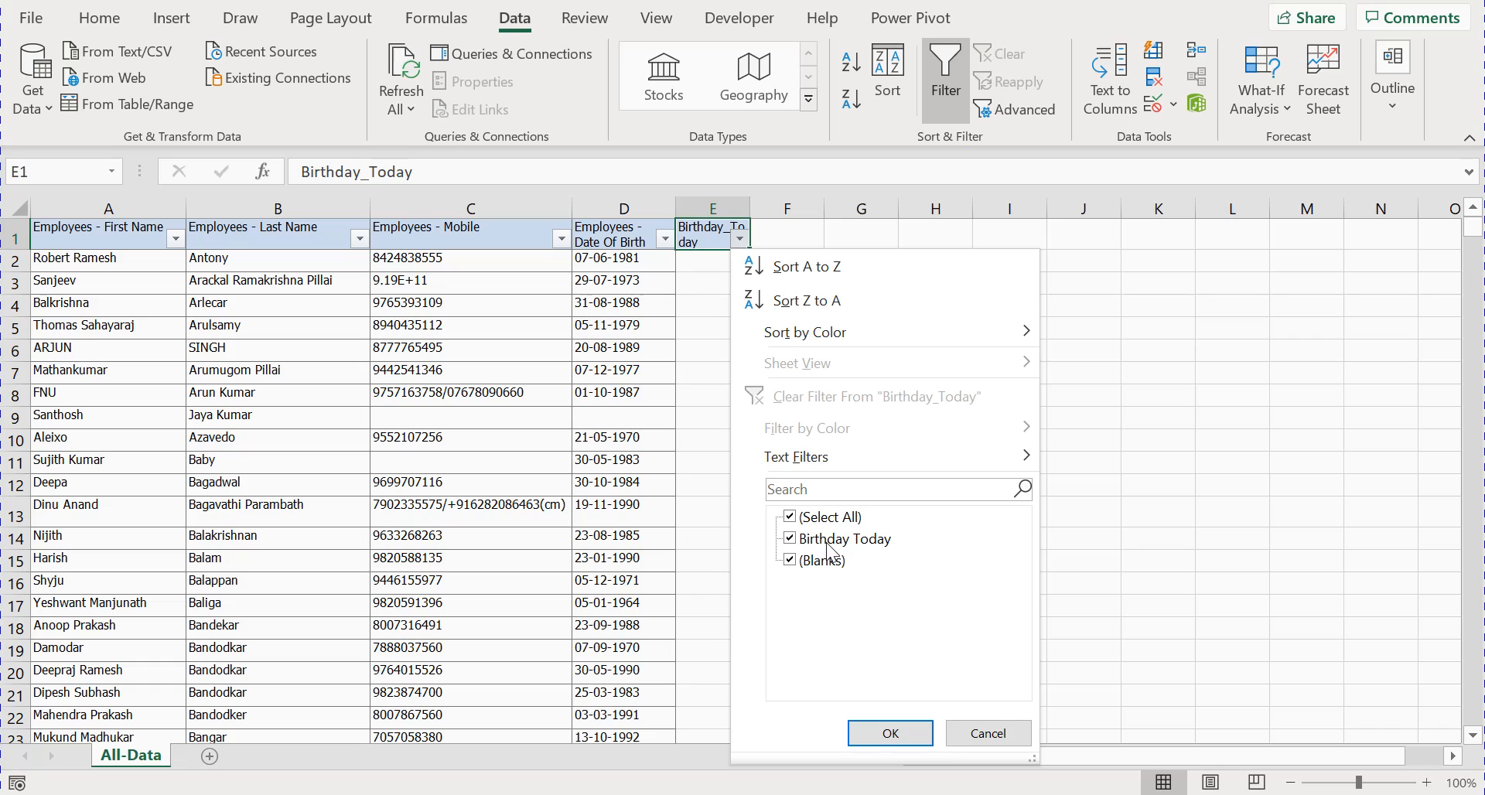
click(869, 731)
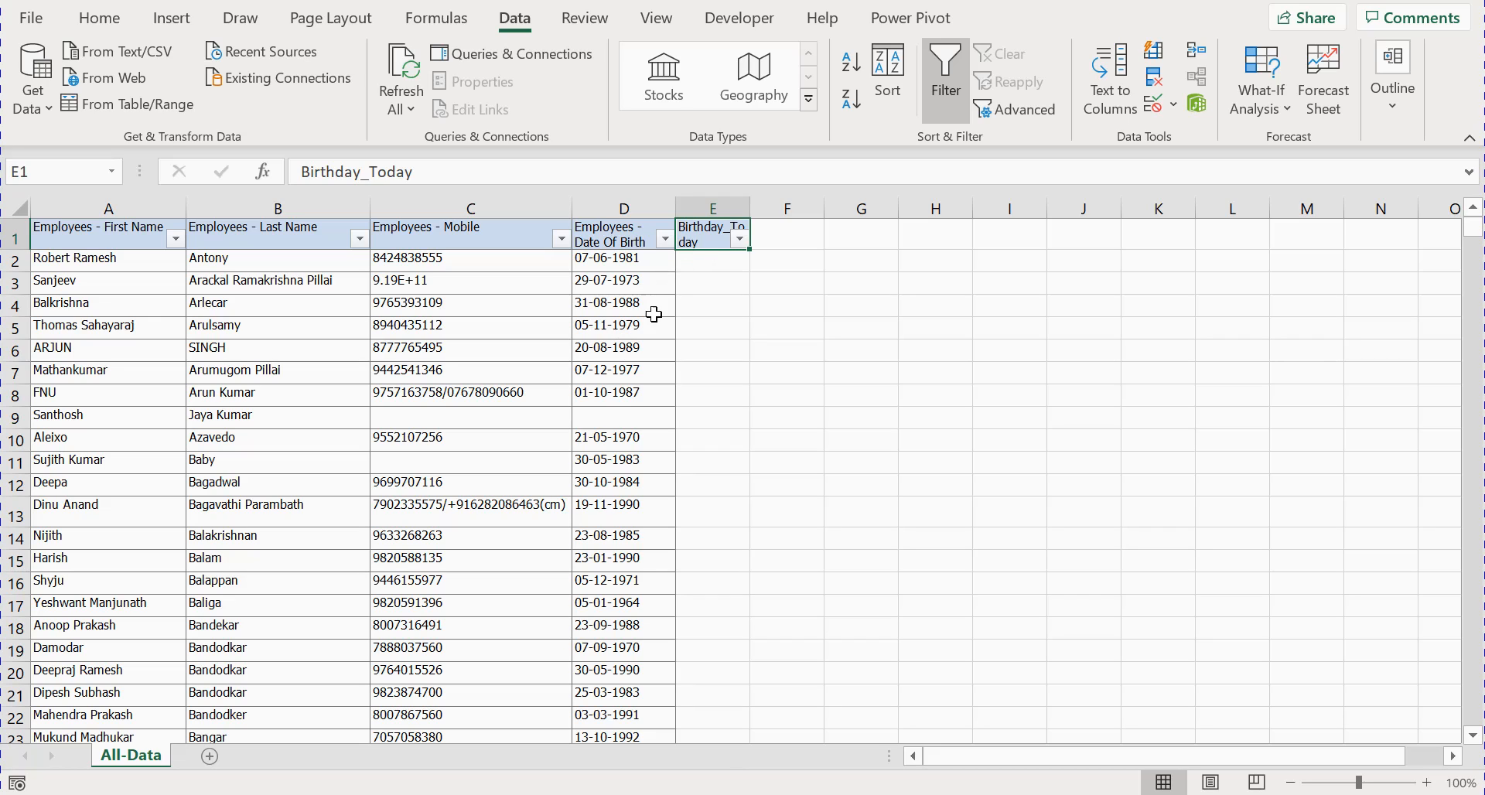
Add a new worksheet after All-Data and rename it Birthday_Today.
click(102, 18)
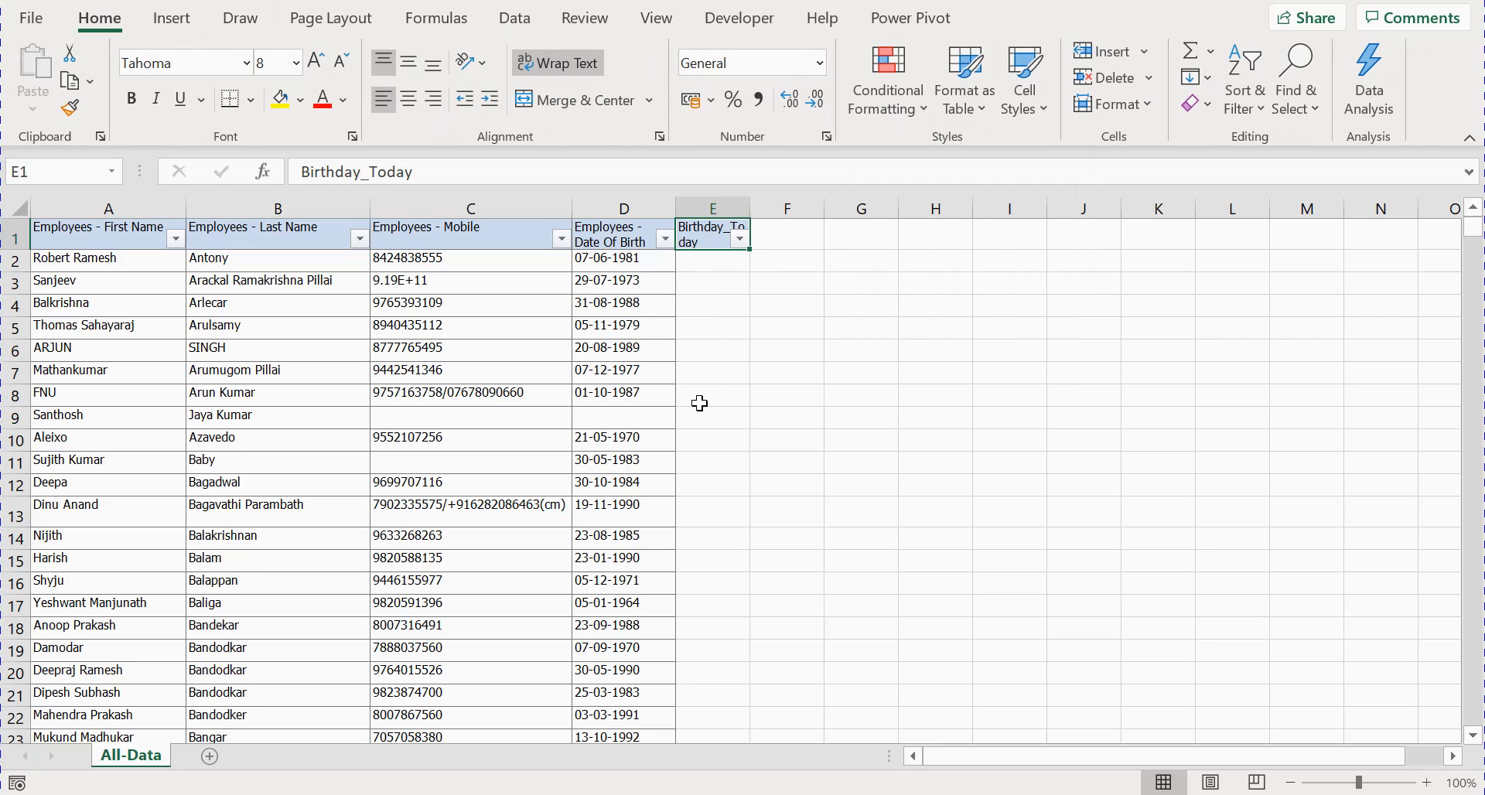
click(209, 761)
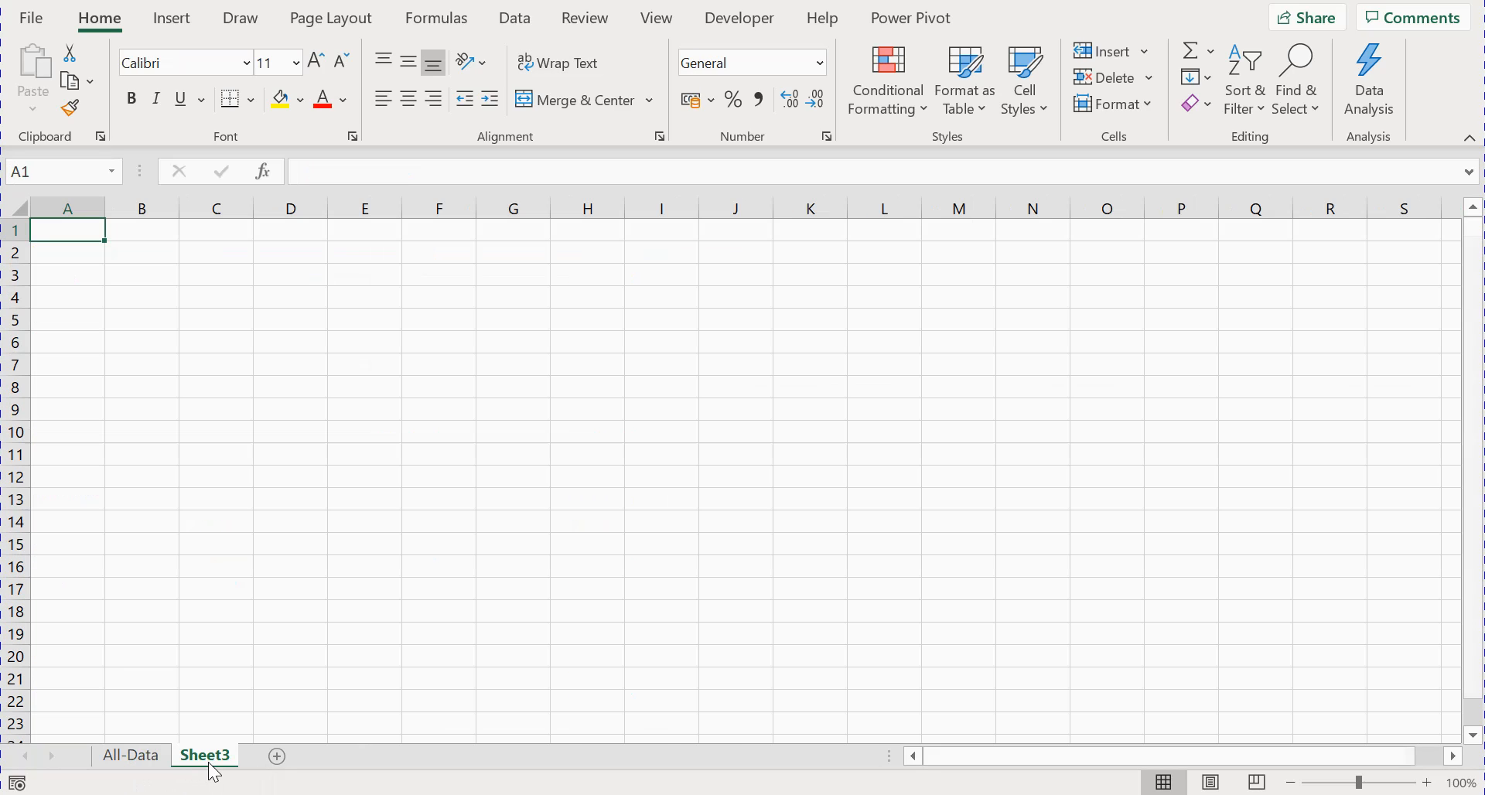
right_click(201, 758)
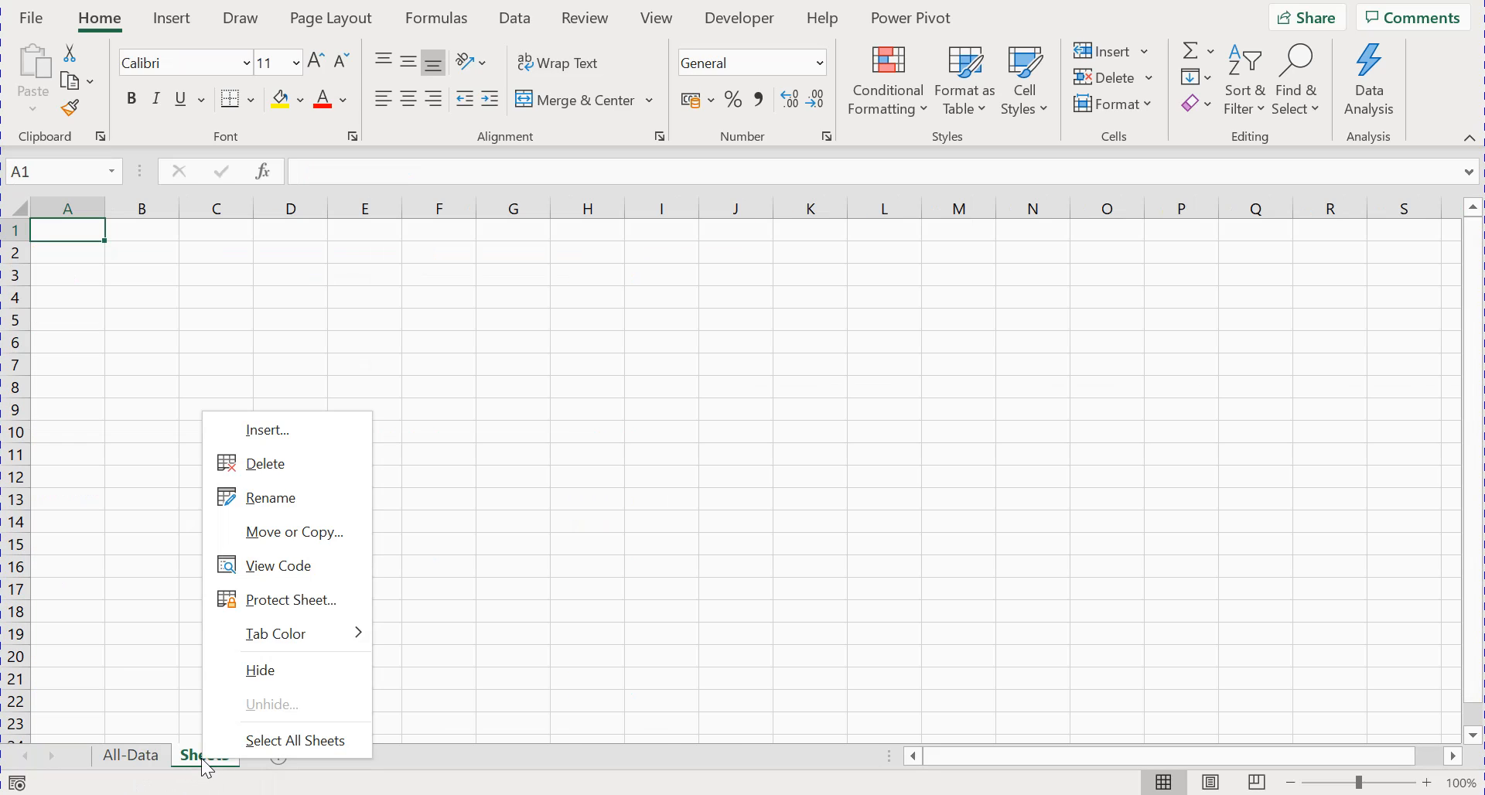
click(273, 499)
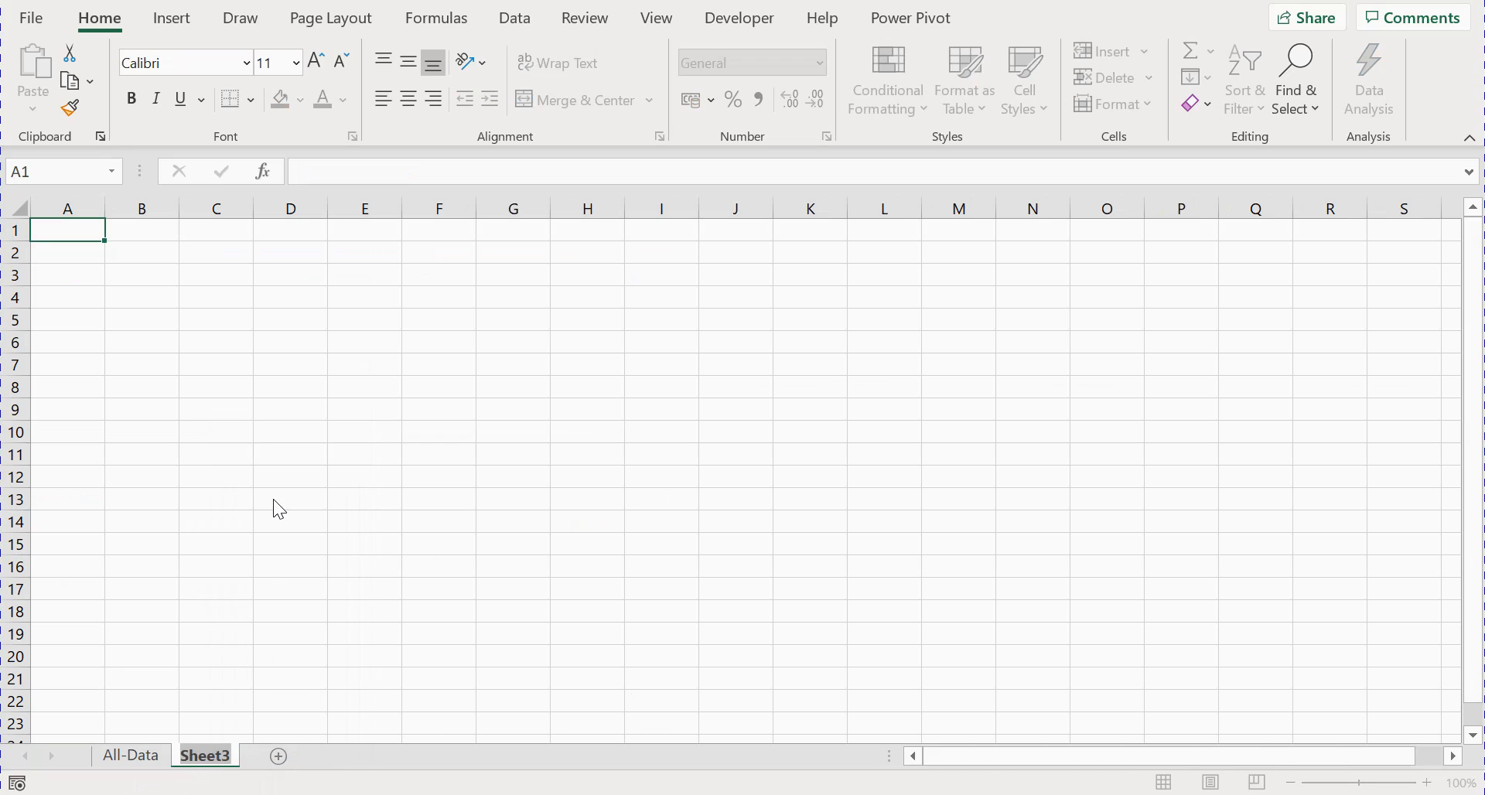
text(Birthday)
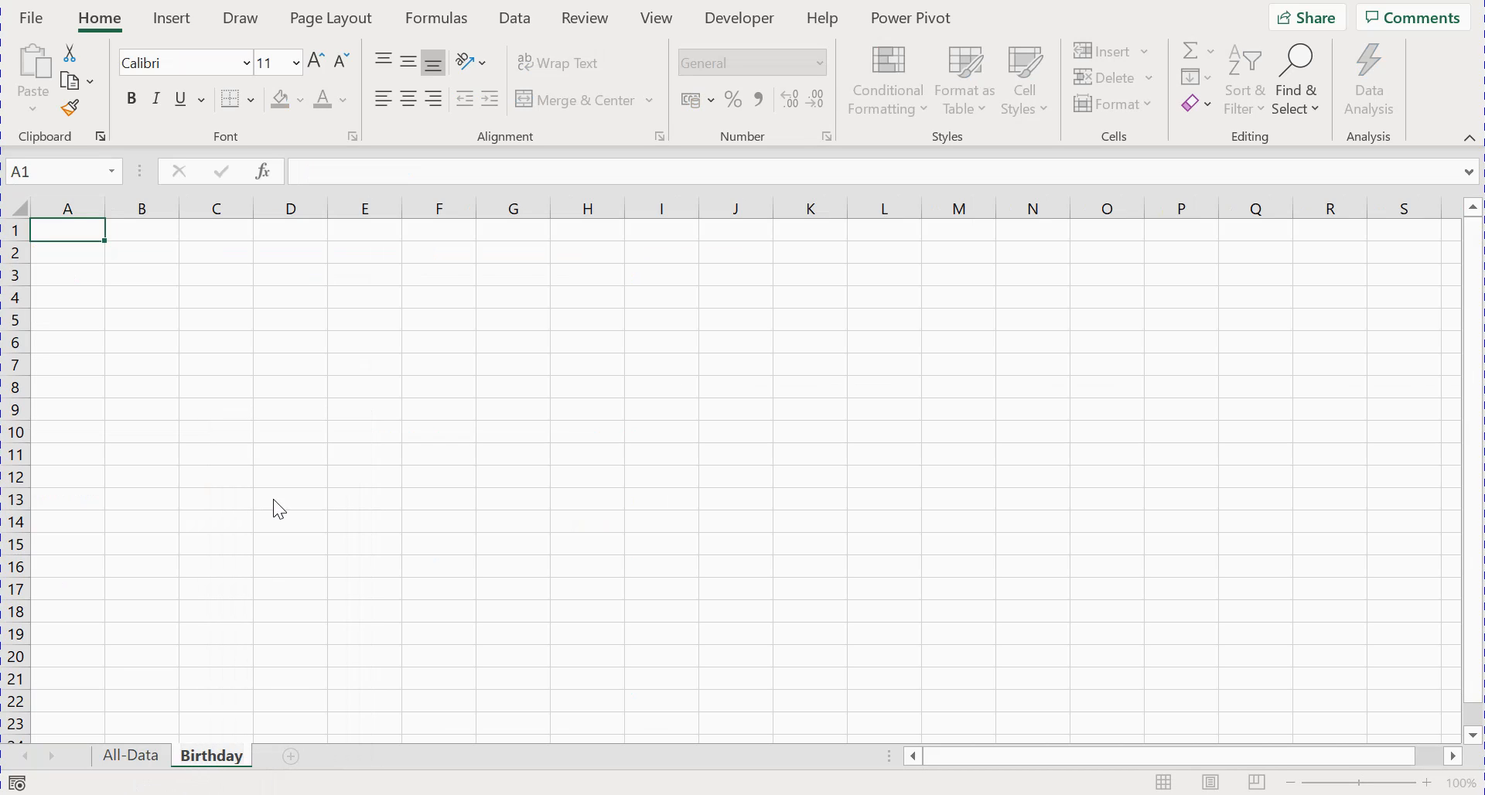
text(_TOday)
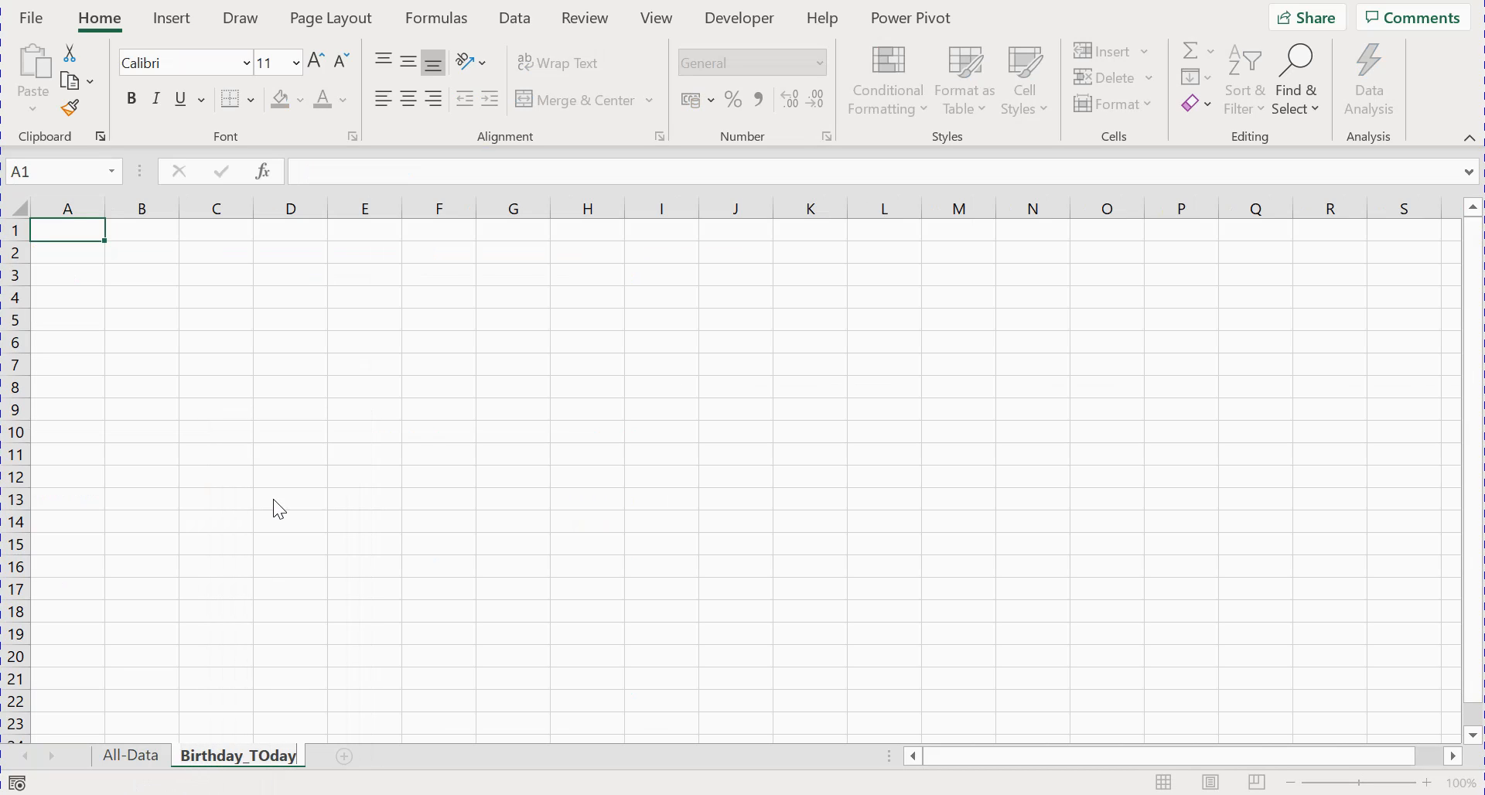
key(BackSpace)
key(BackSpace)
key(BackSpace)
key(BackSpace)
text(oday)
key(Return)
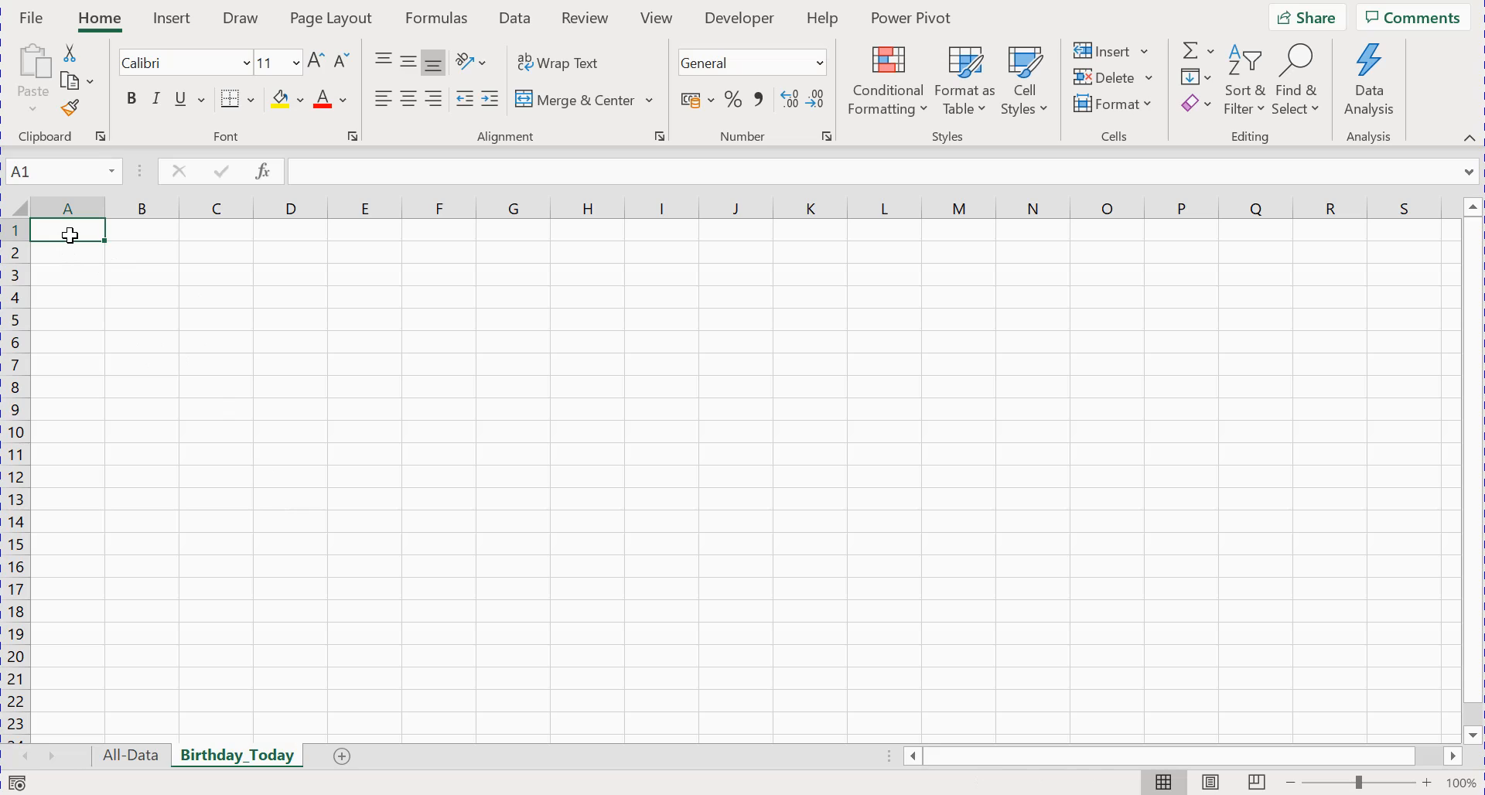
Enter the heading BirthDay Today in cell A1 of the Birthday_Today sheet.
text(BirthDay)
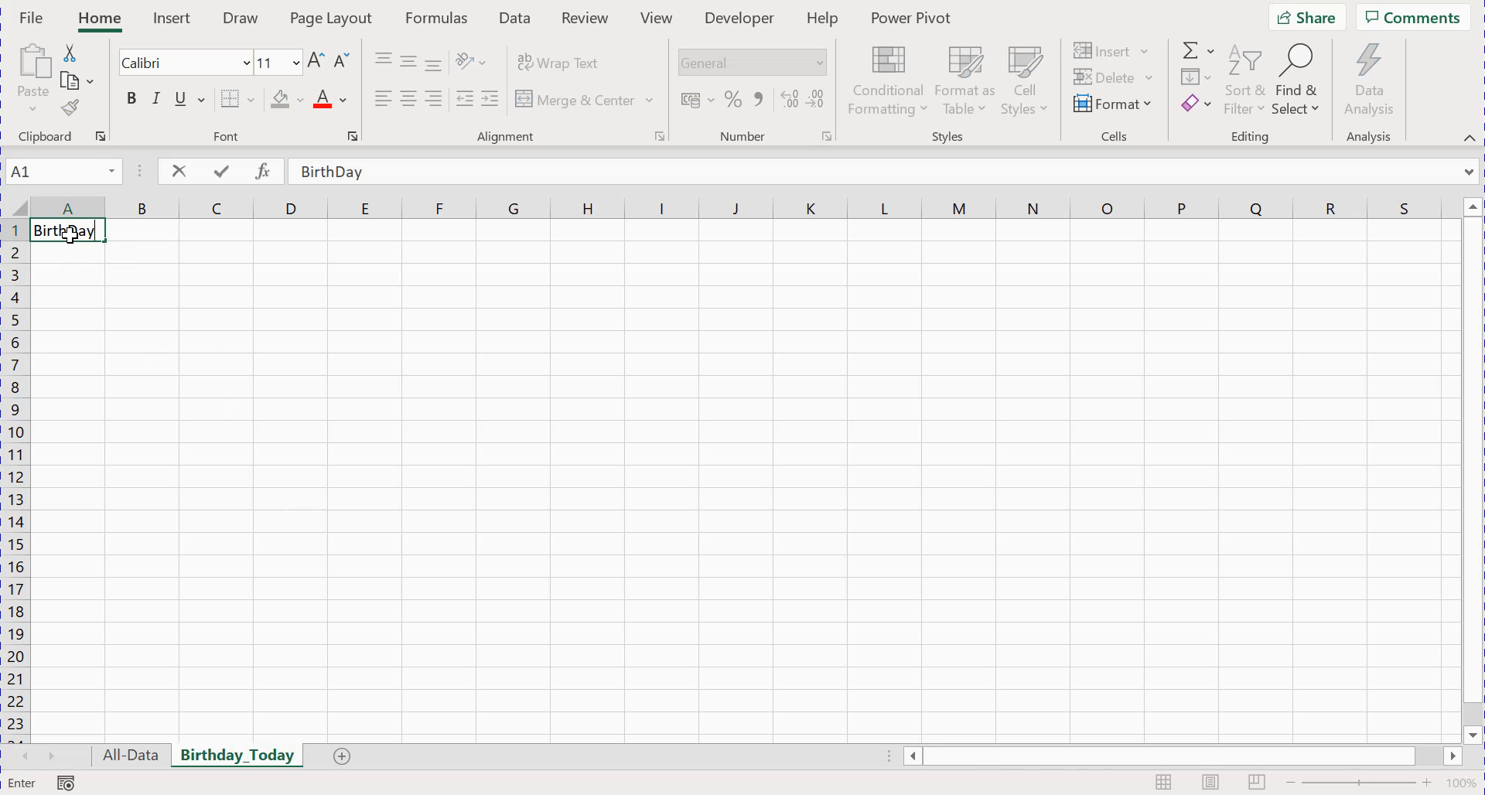
text( TOday)
key(BackSpace)
key(BackSpace)
key(BackSpace)
key(BackSpace)
text(oday)
key(Return)
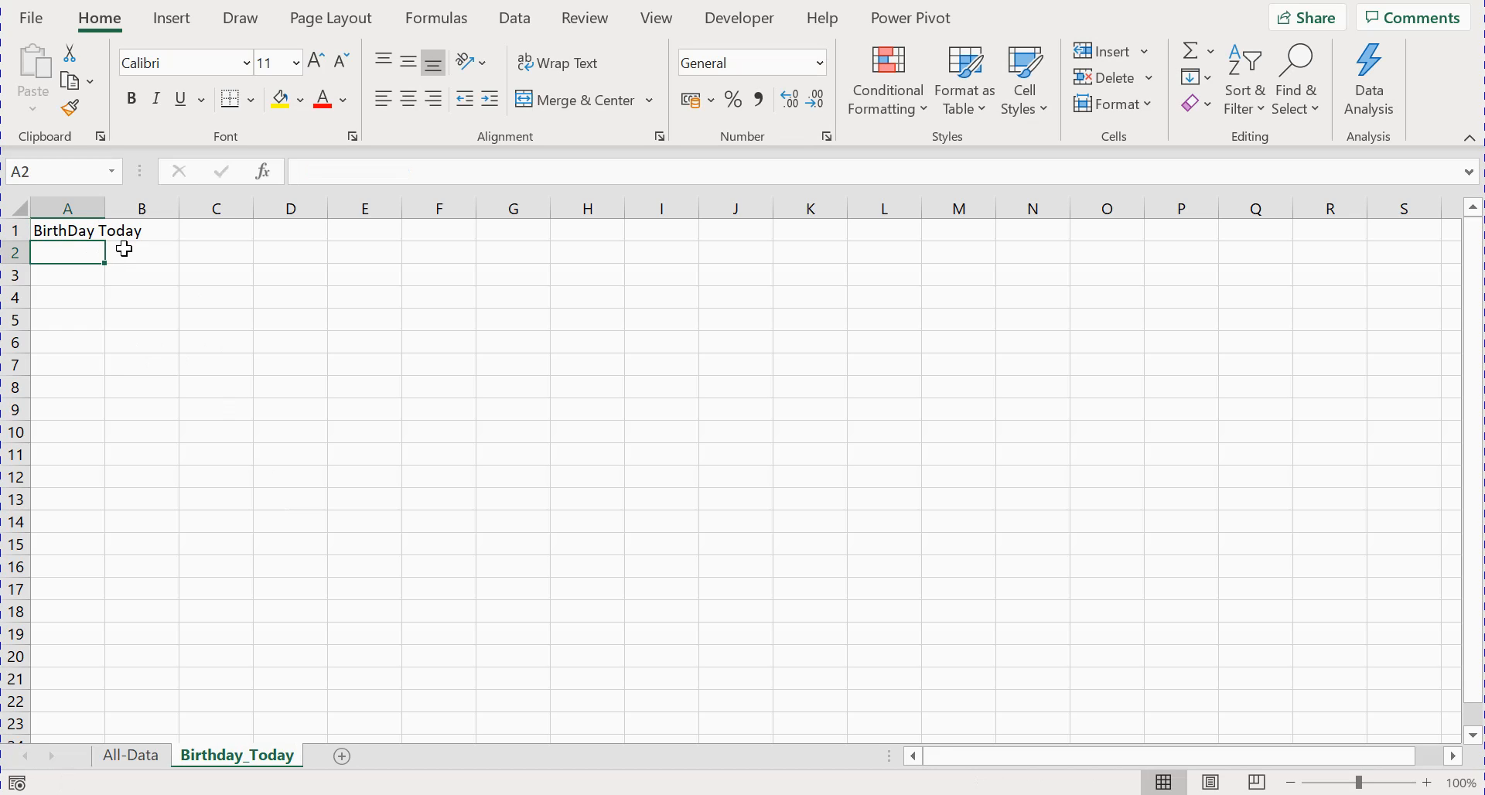
Begin a FILTER formula in B2 of the Birthday_Today sheet with columns A:C of the All-Data sheet as its array.
click(124, 249)
text(=)
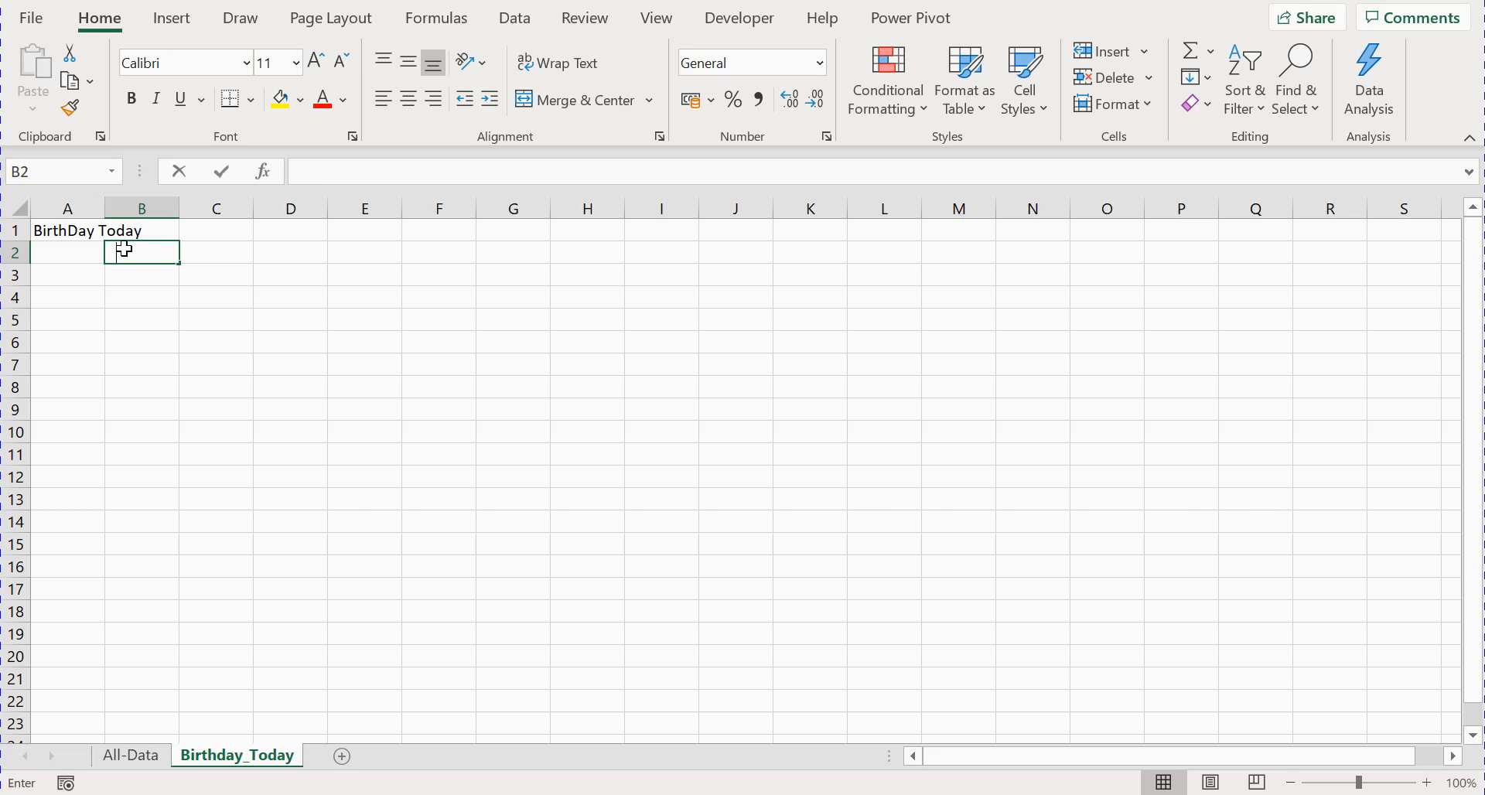
text(filter)
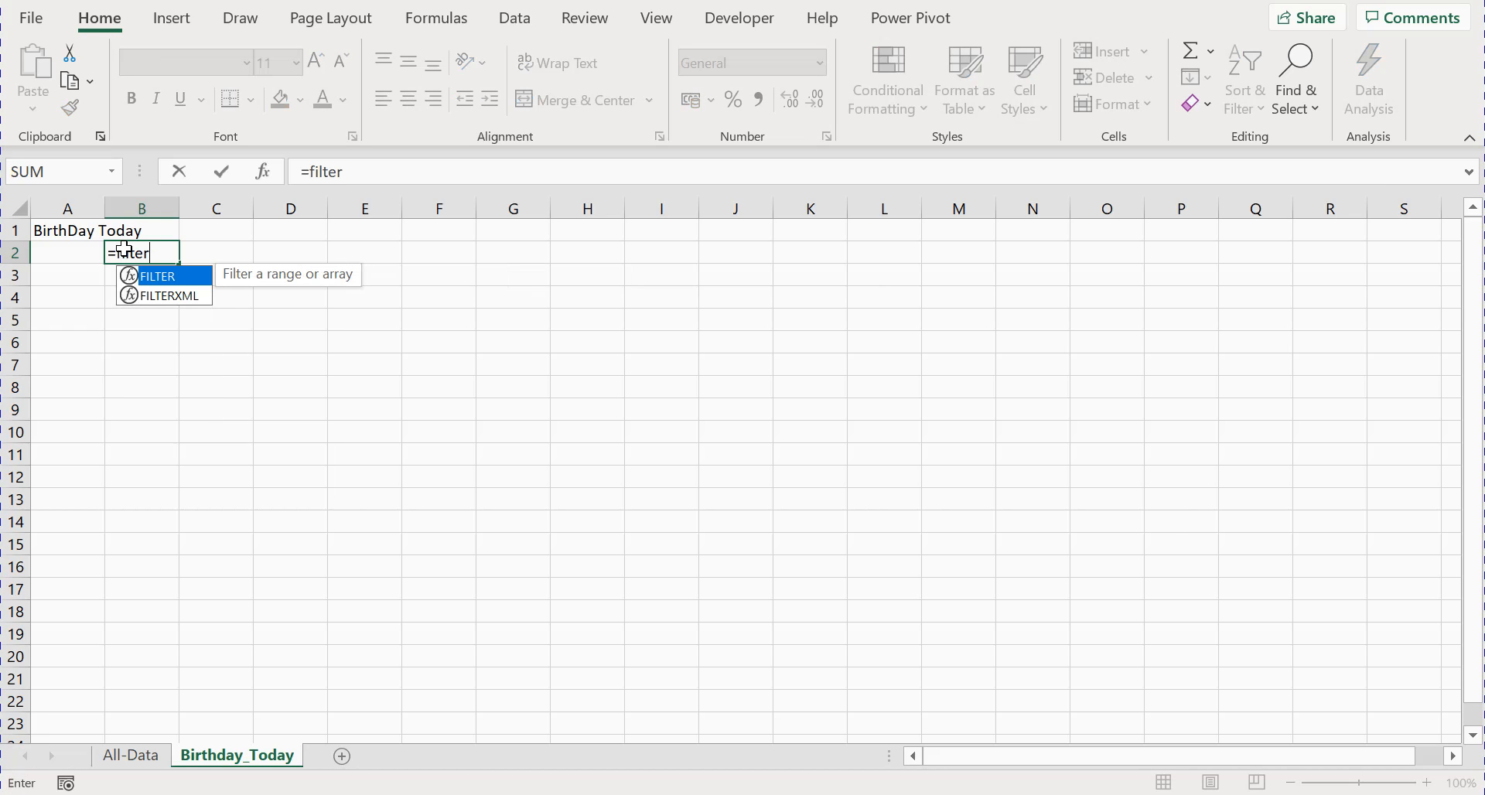
double_click(162, 280)
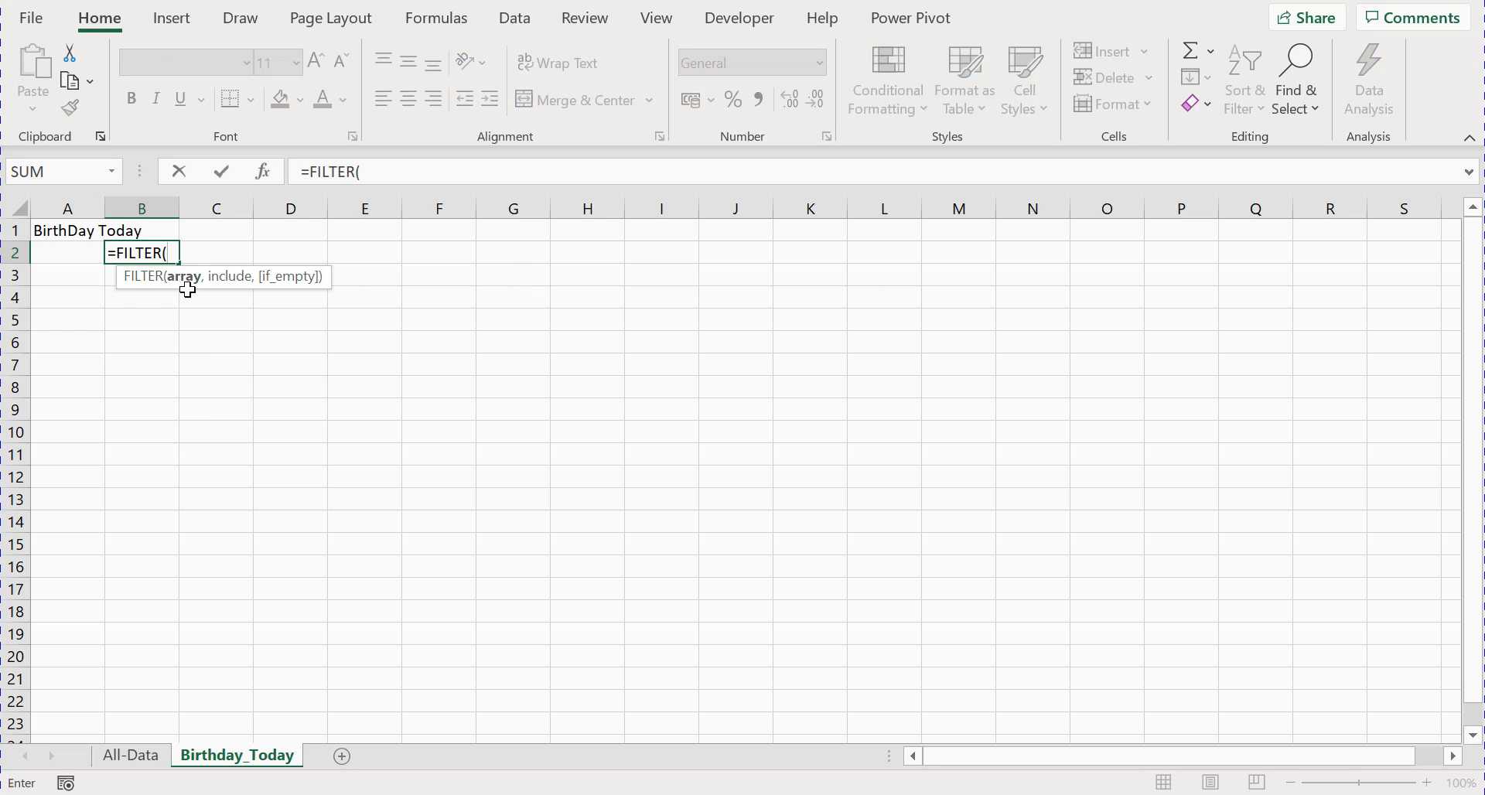
click(128, 758)
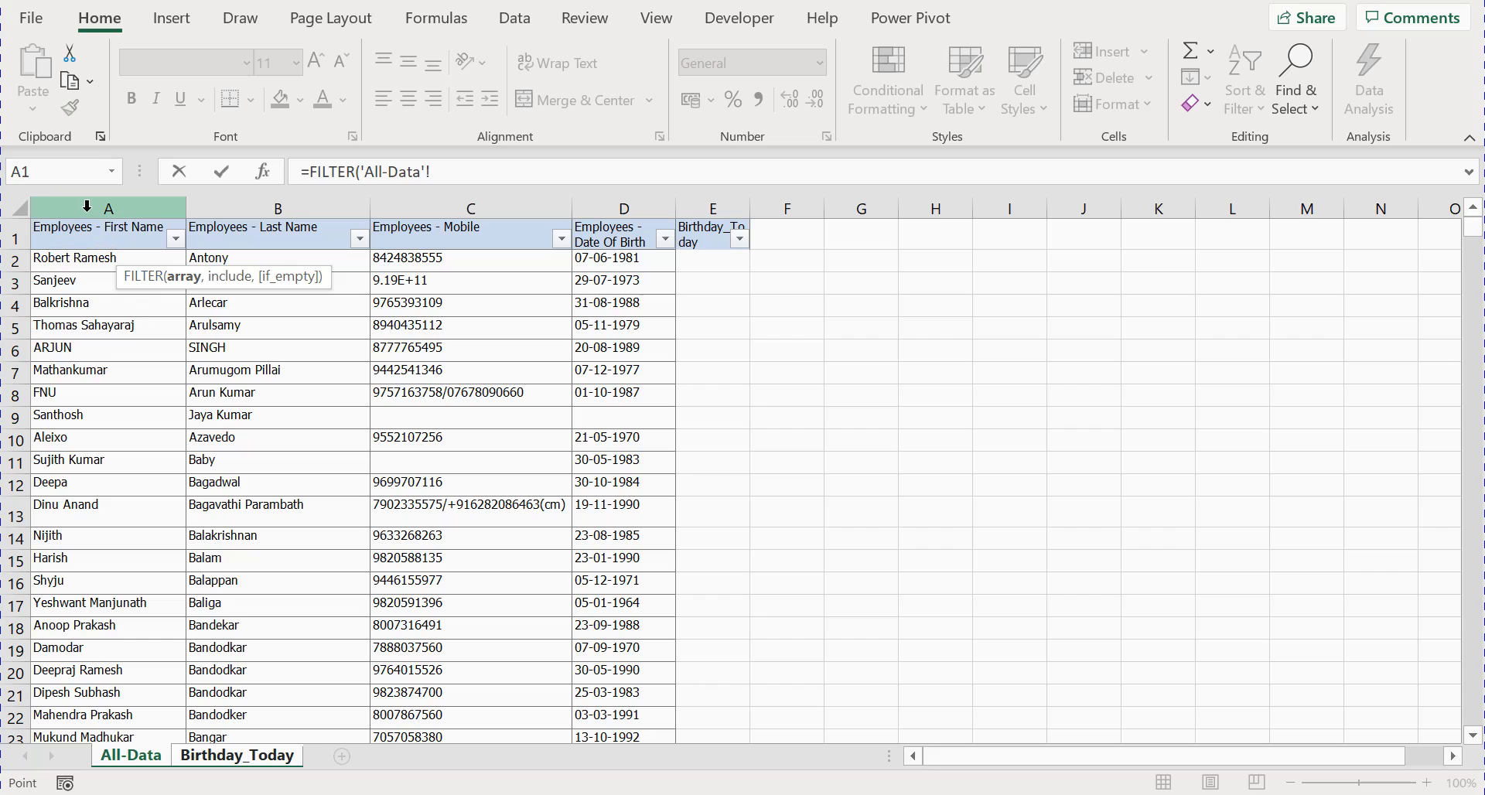
click(87, 206)
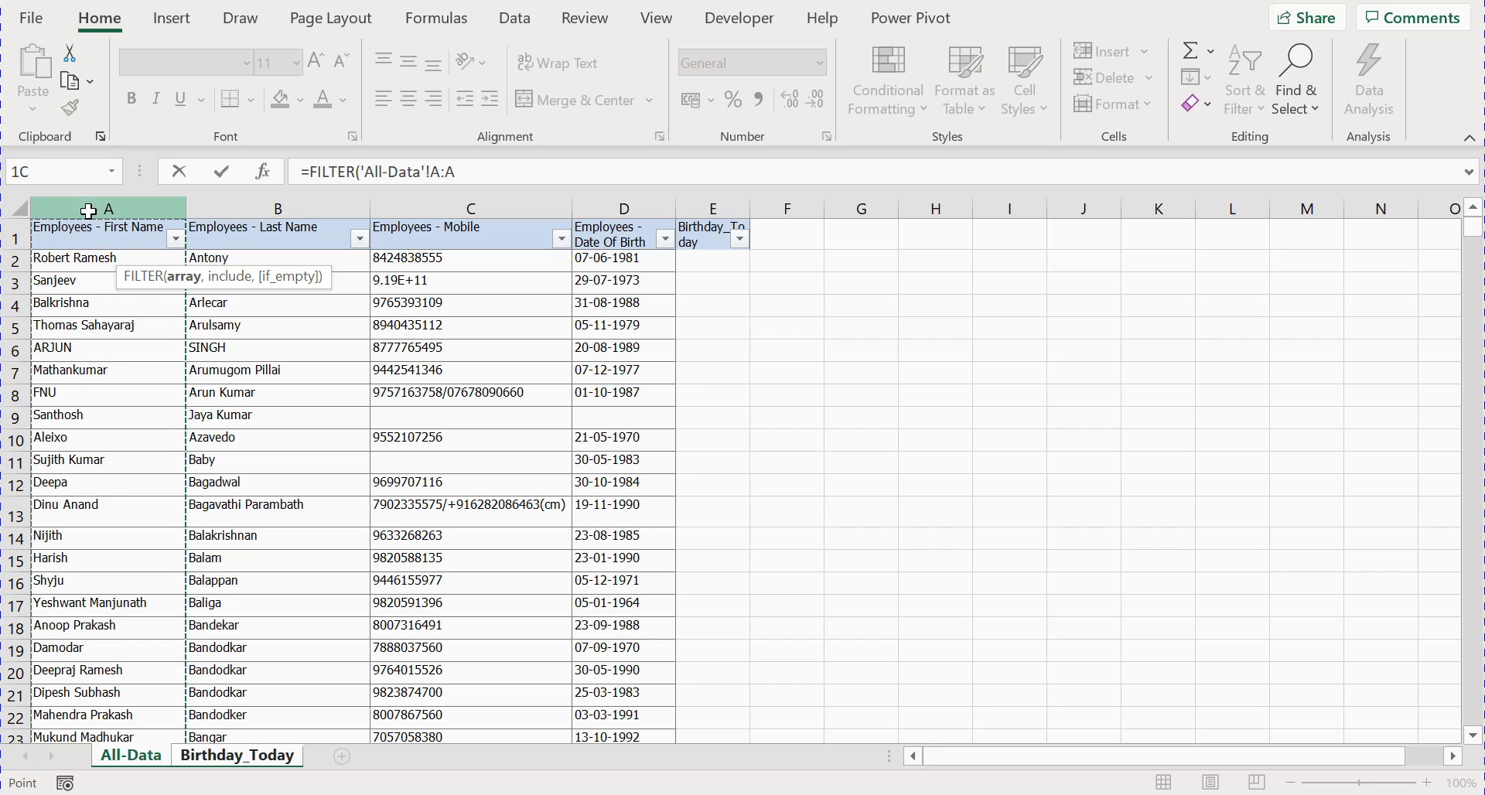
drag(100, 202, 427, 201)
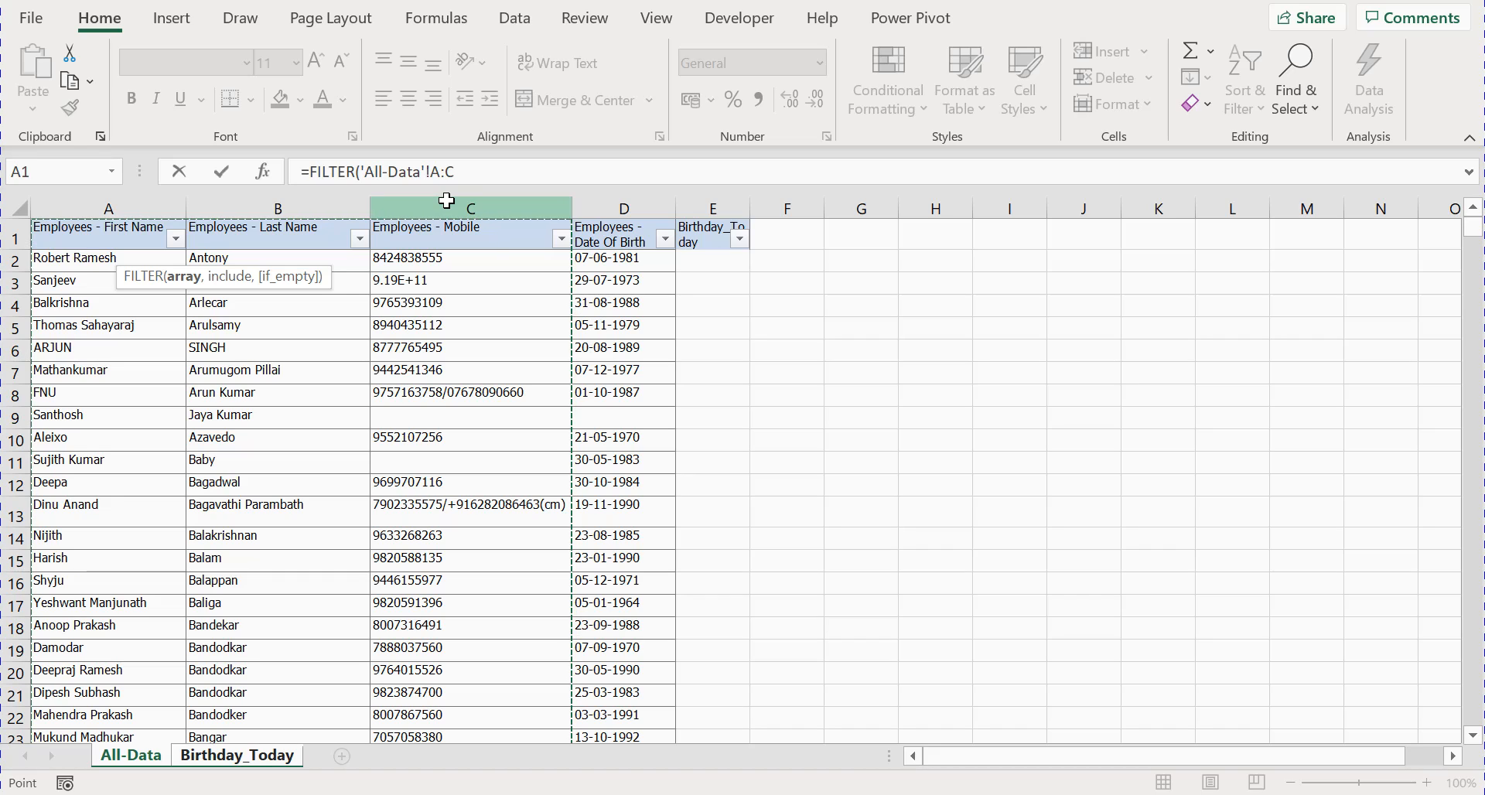
key(F2)
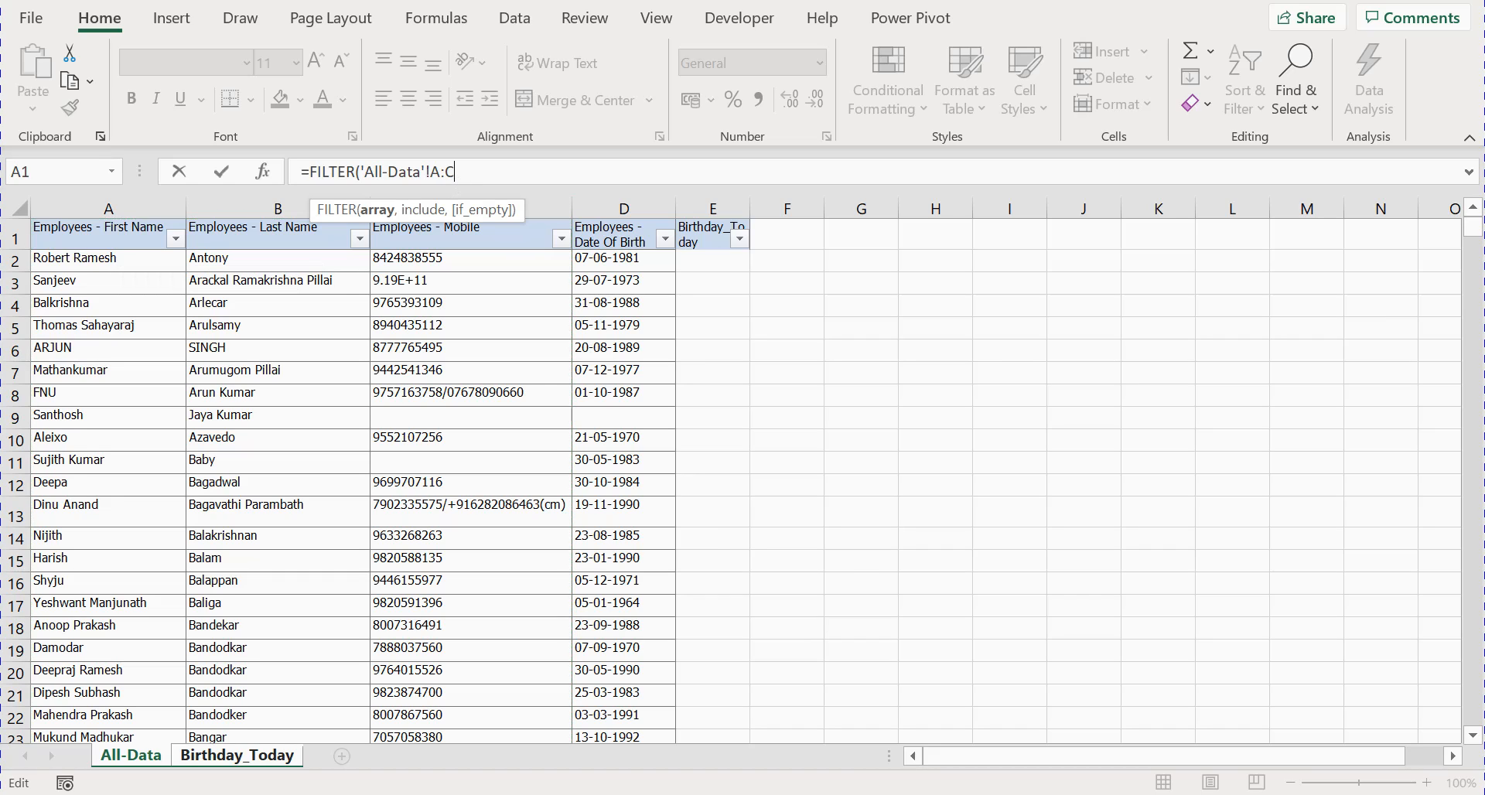
text(,)
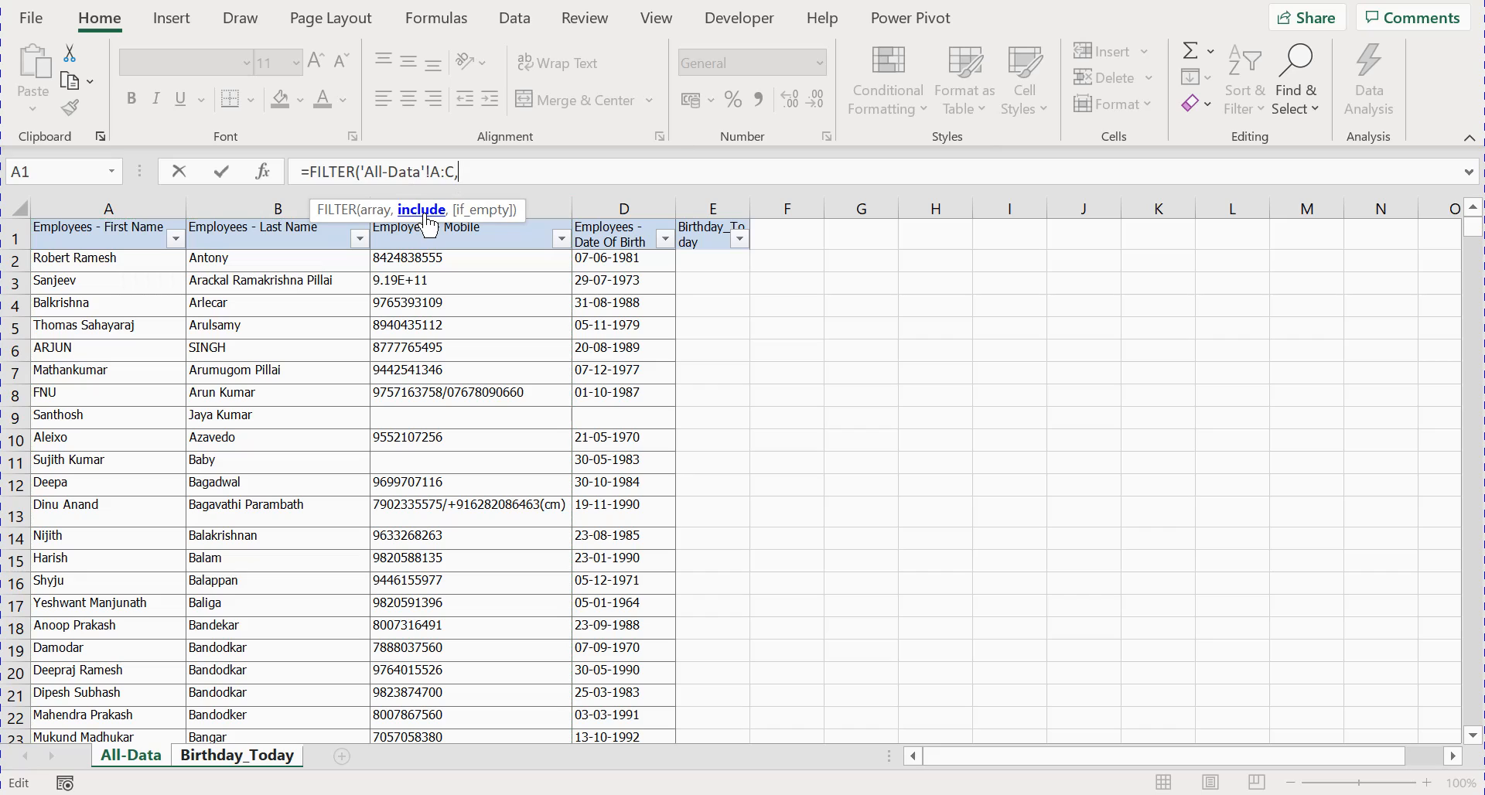
click(713, 207)
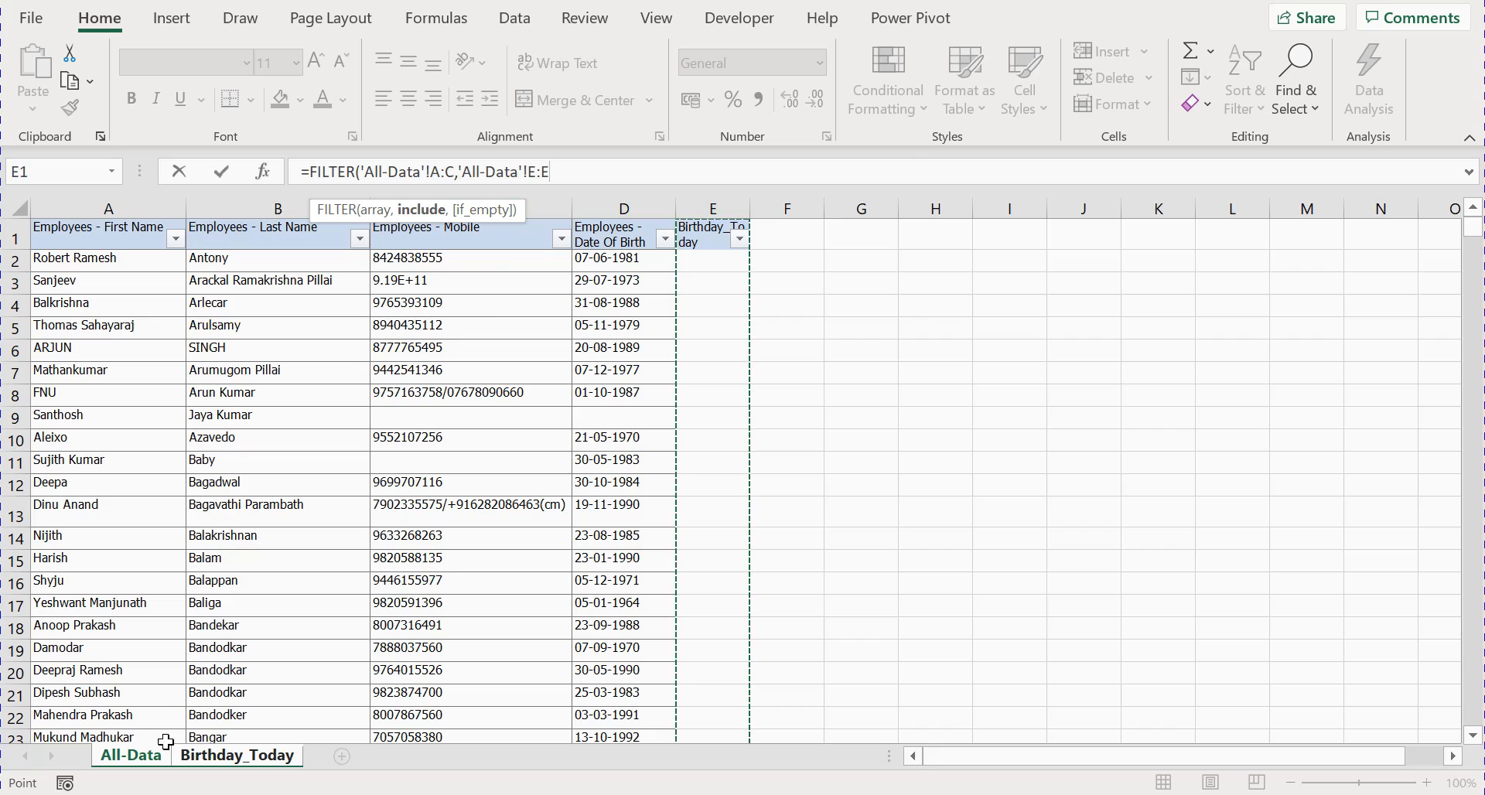
click(232, 756)
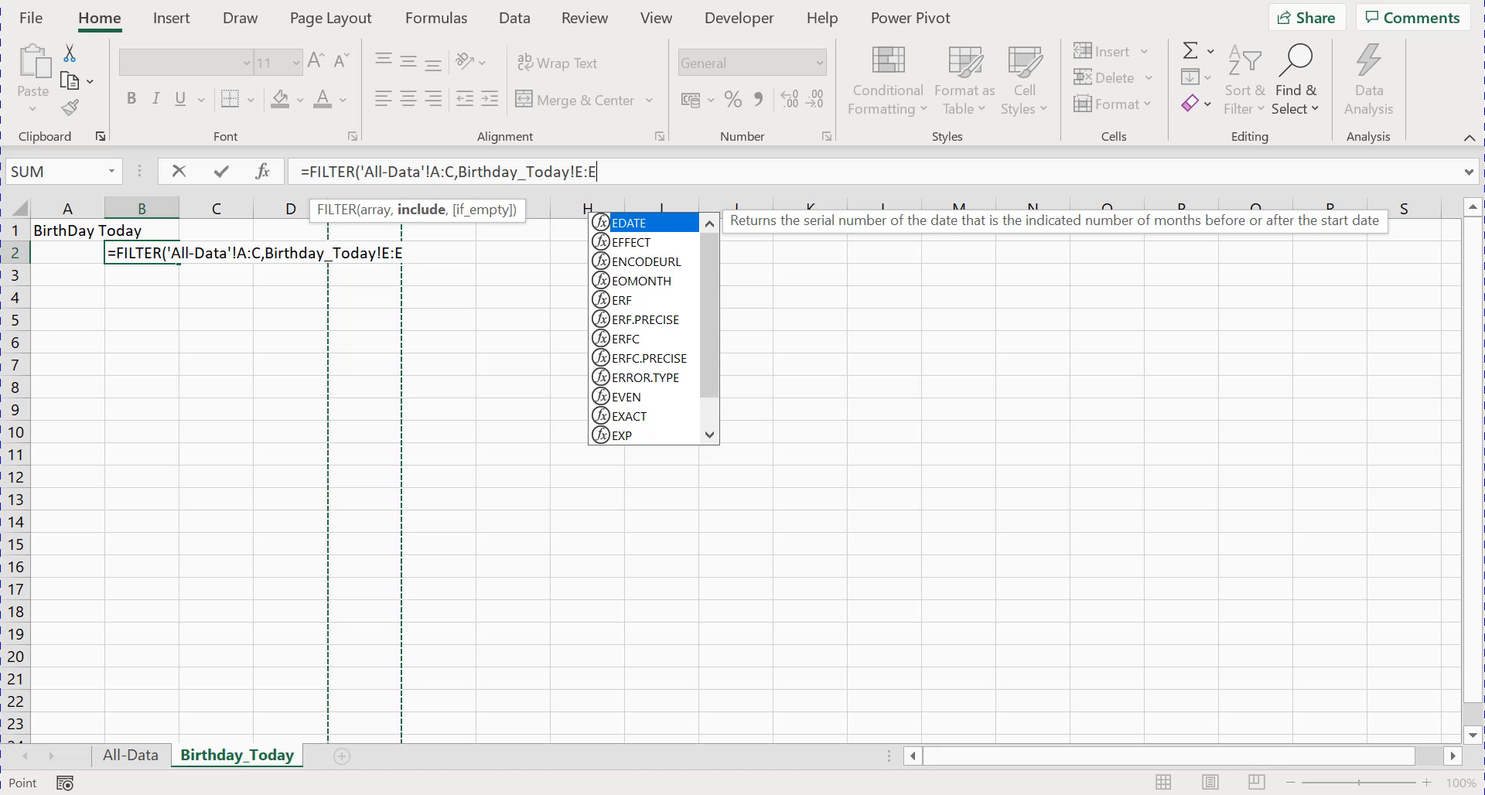
click(598, 171)
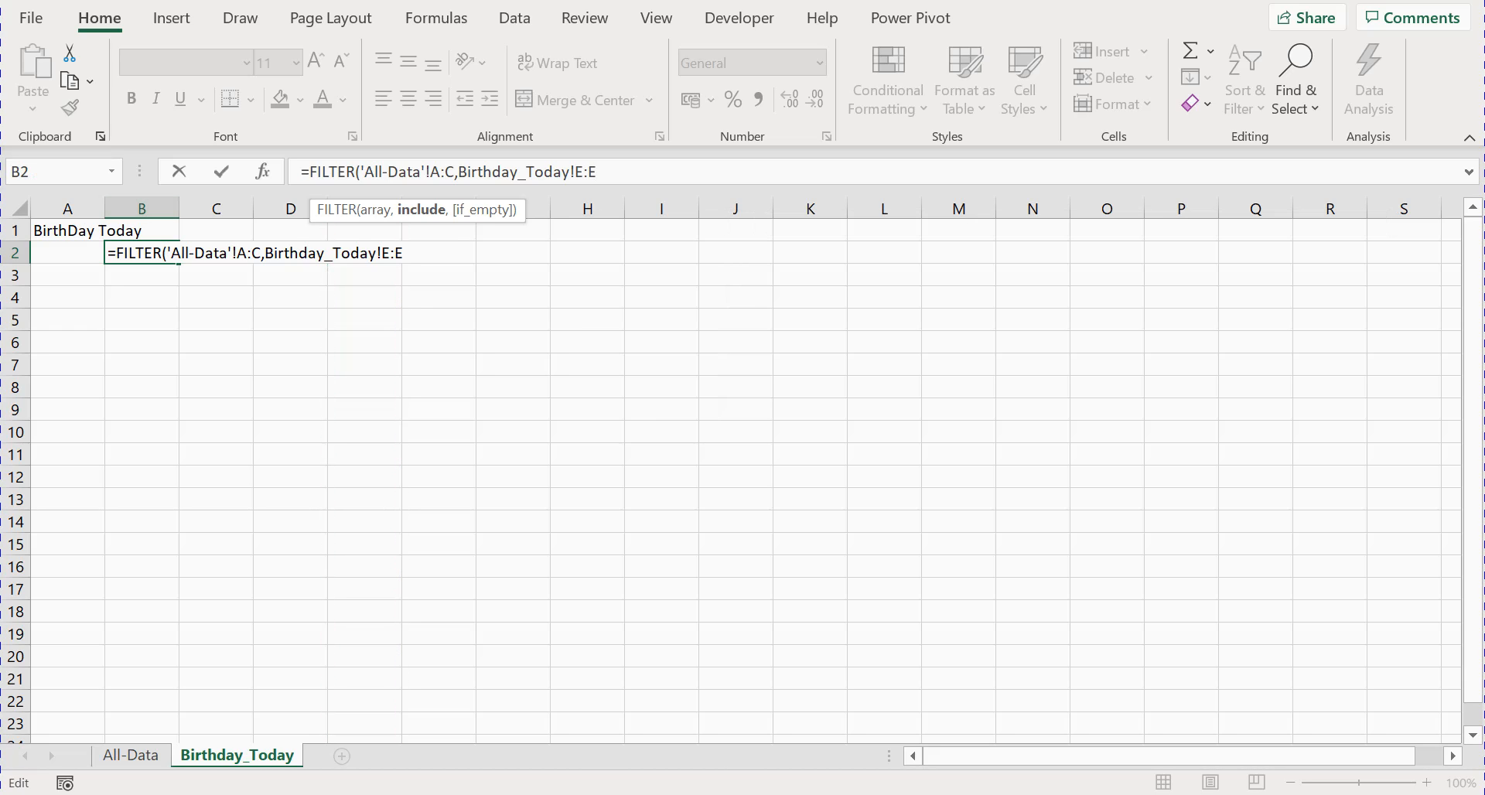
key(BackSpace)
key(BackSpace)
key(BackSpace)
key(BackSpace)
key(BackSpace)
key(BackSpace)
key(BackSpace)
key(BackSpace)
key(BackSpace)
key(BackSpace)
key(BackSpace)
key(BackSpace)
key(BackSpace)
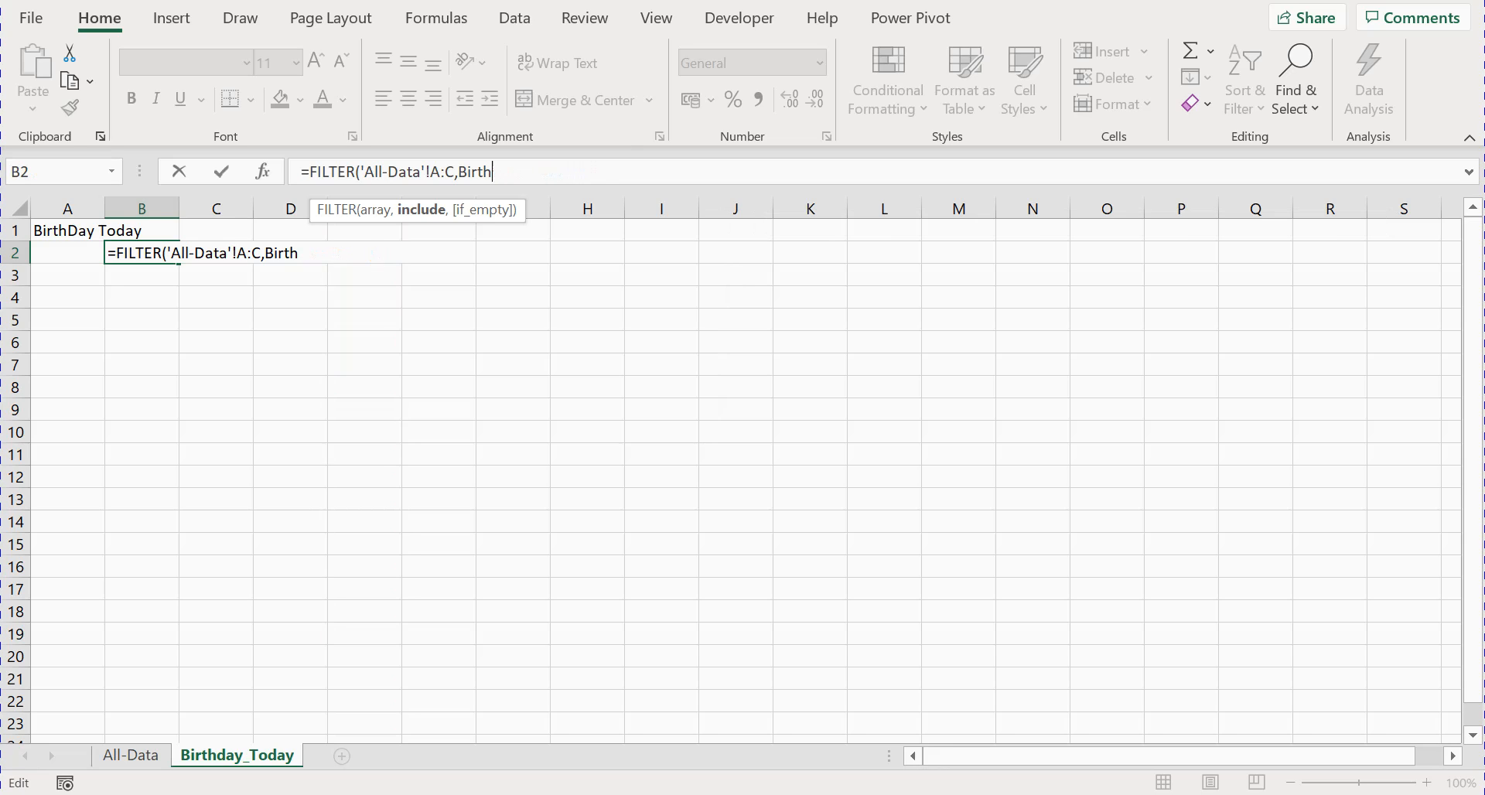
key(BackSpace)
key(BackSpace)
key(BackSpace)
key(BackSpace)
key(BackSpace)
Add column E of the All-Data sheet followed by an equals sign as the start of the FILTER formula's include condition.
click(130, 755)
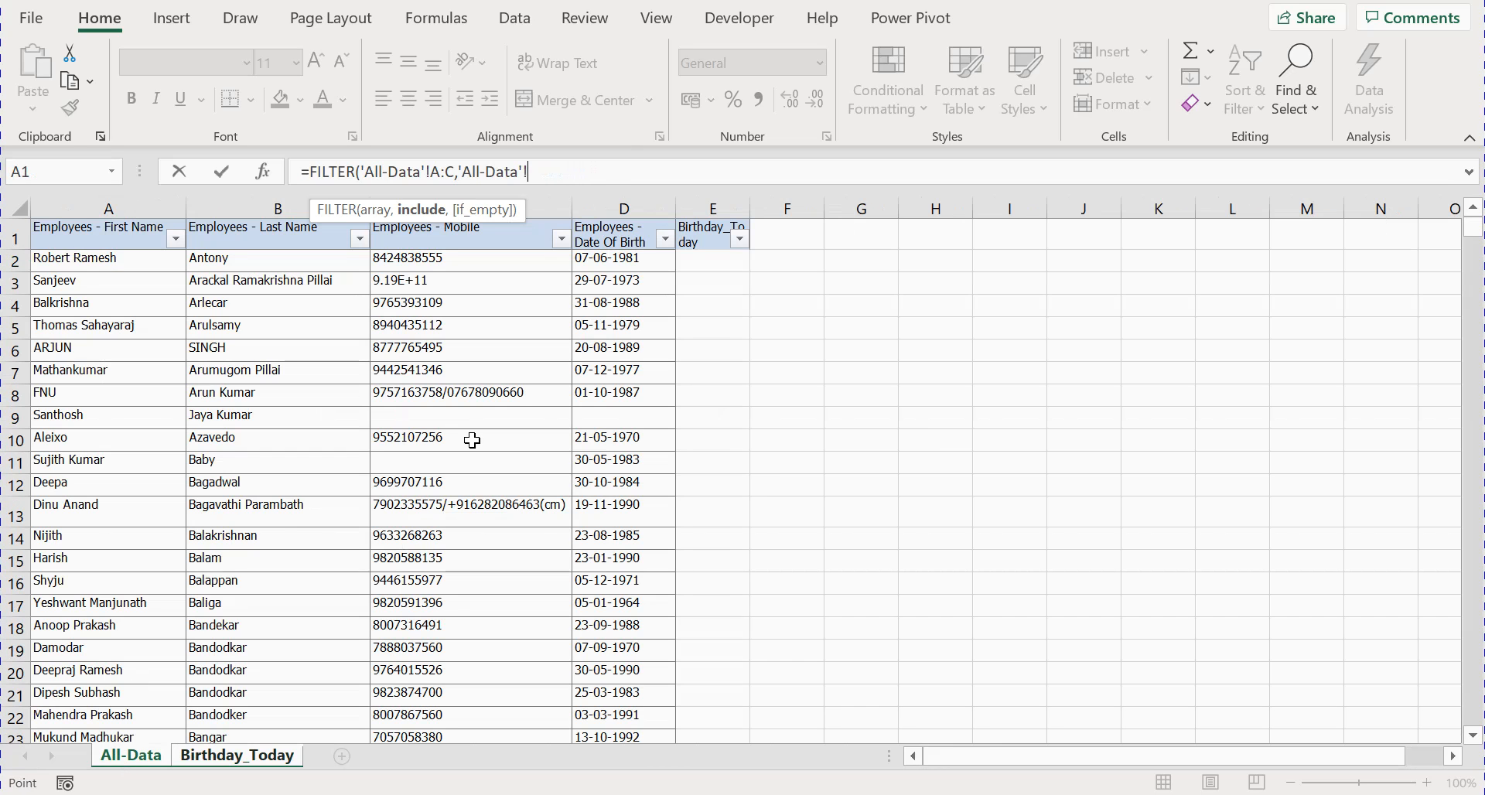
click(705, 206)
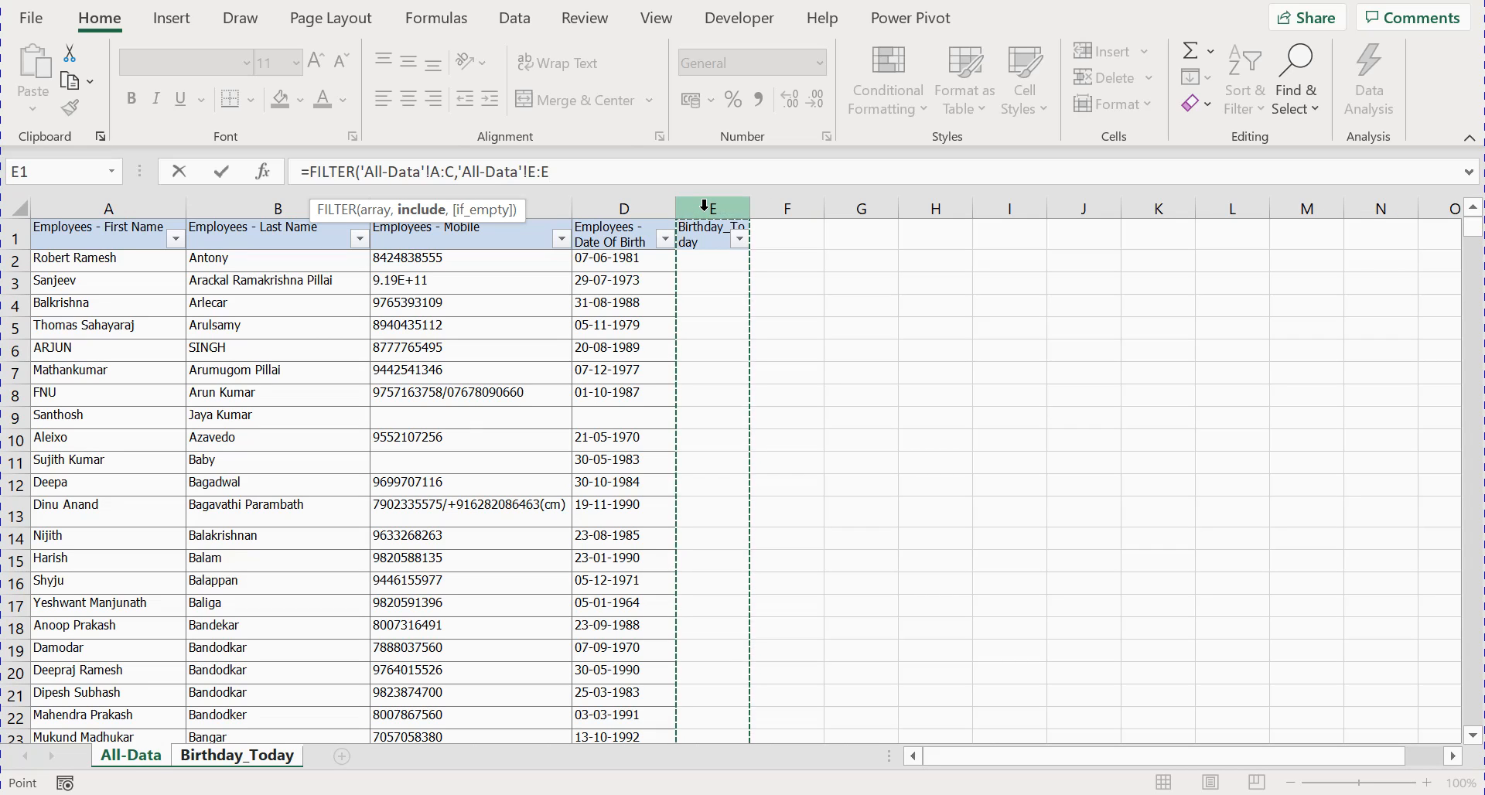
text(=)
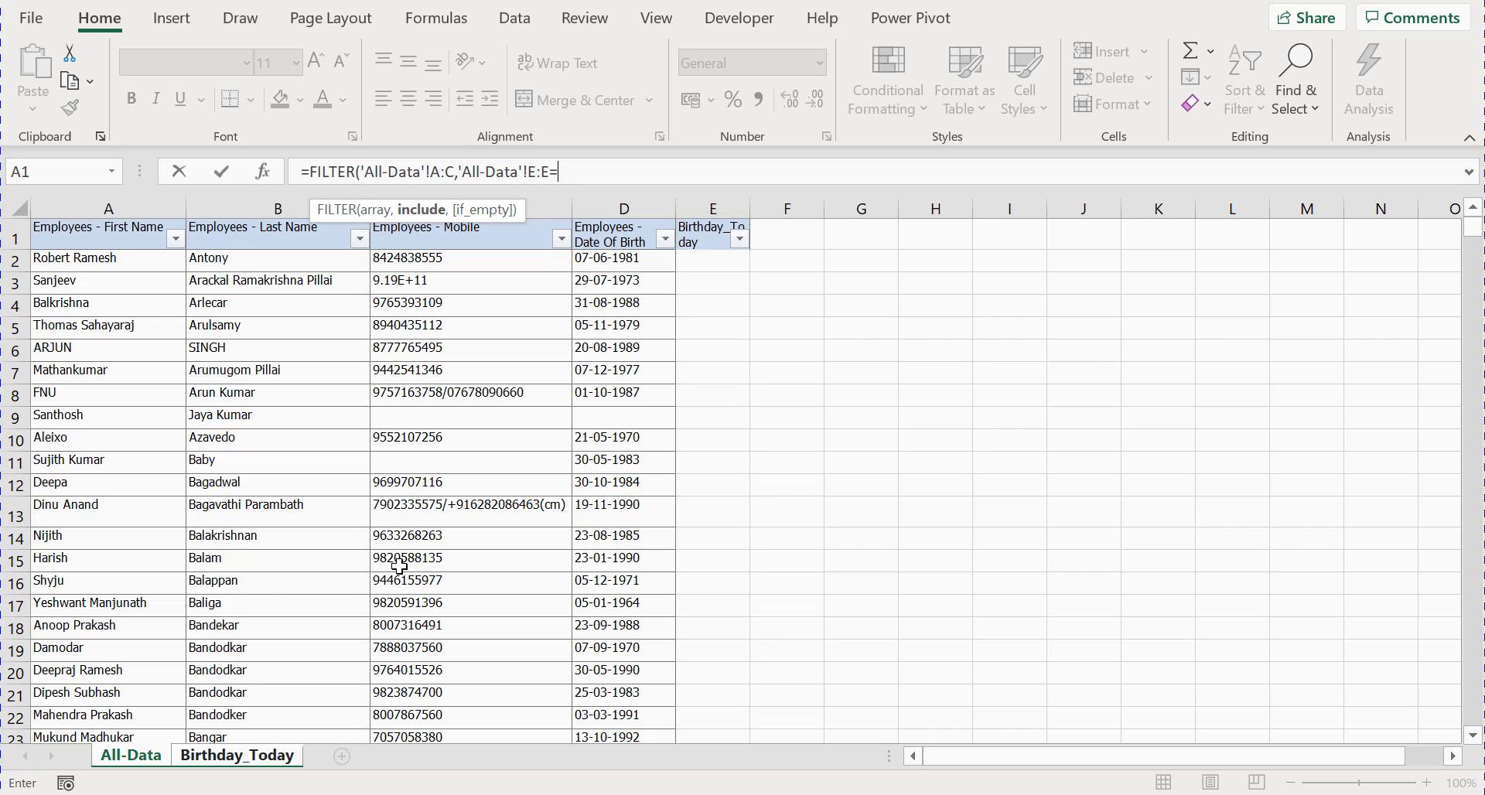
click(220, 764)
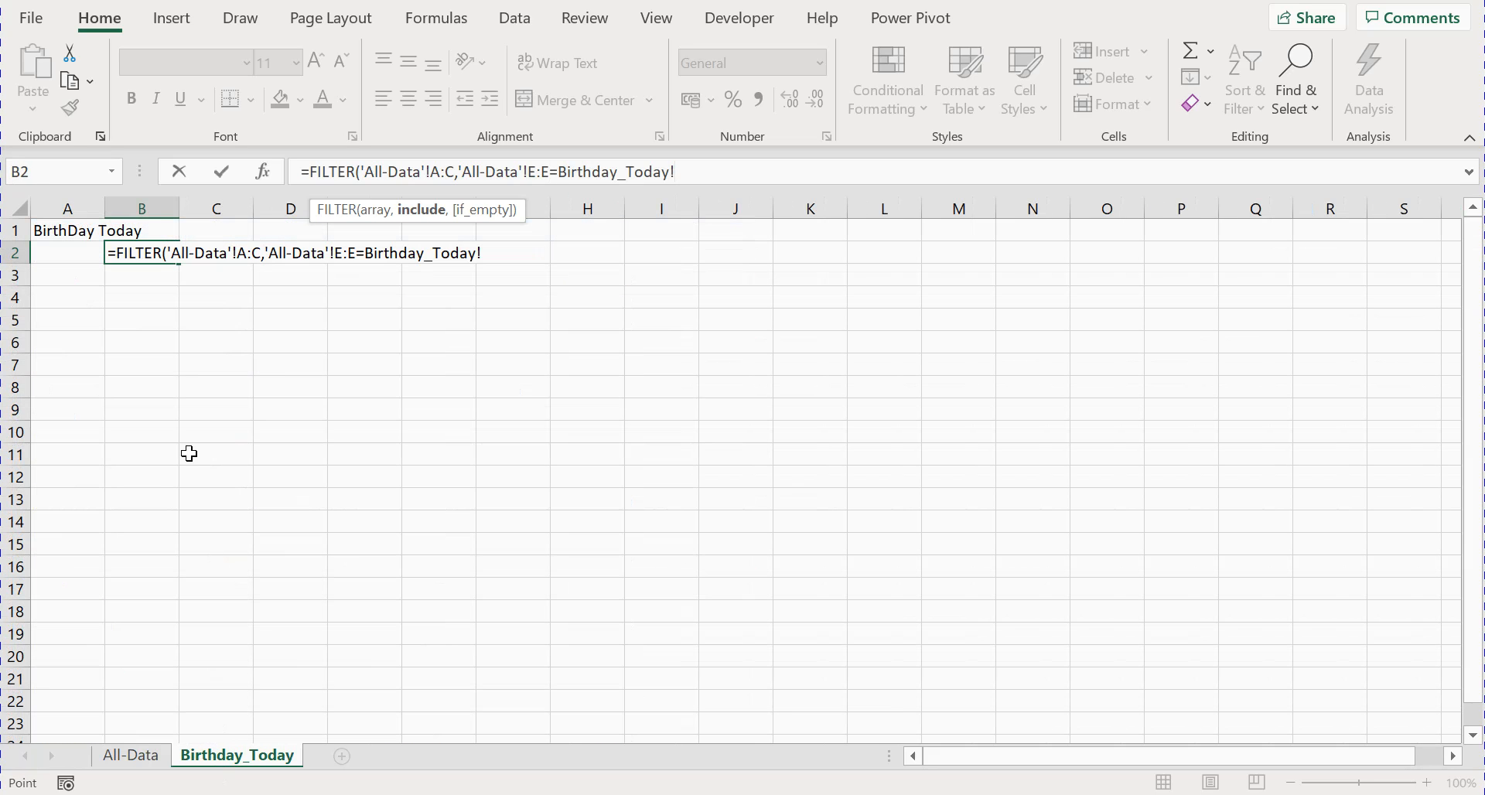
click(65, 229)
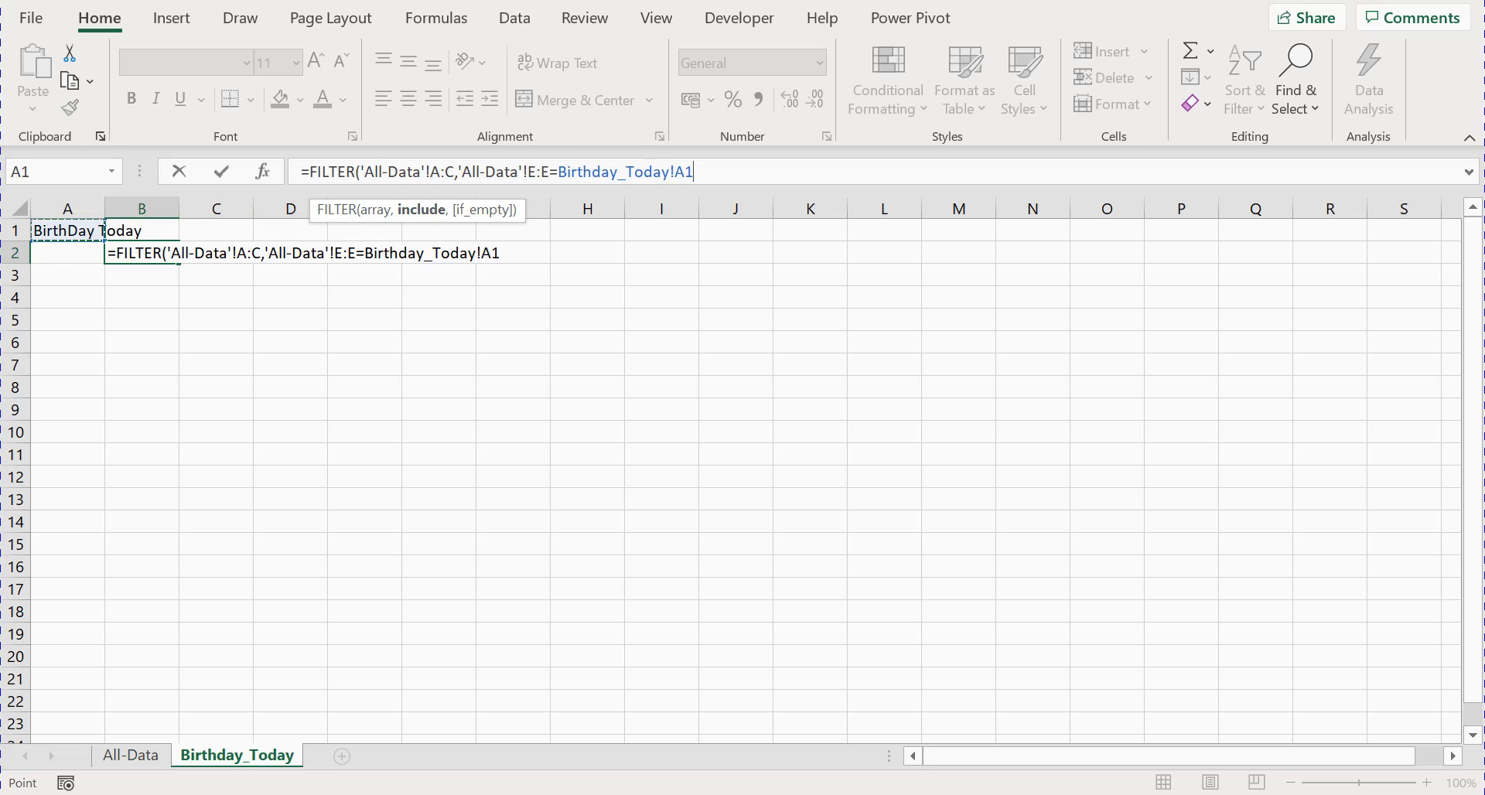
key(BackSpace)
key(BackSpace)
key(BackSpace)
key(BackSpace)
key(BackSpace)
key(BackSpace)
key(BackSpace)
key(BackSpace)
key(BackSpace)
key(BackSpace)
key(BackSpace)
key(BackSpace)
key(BackSpace)
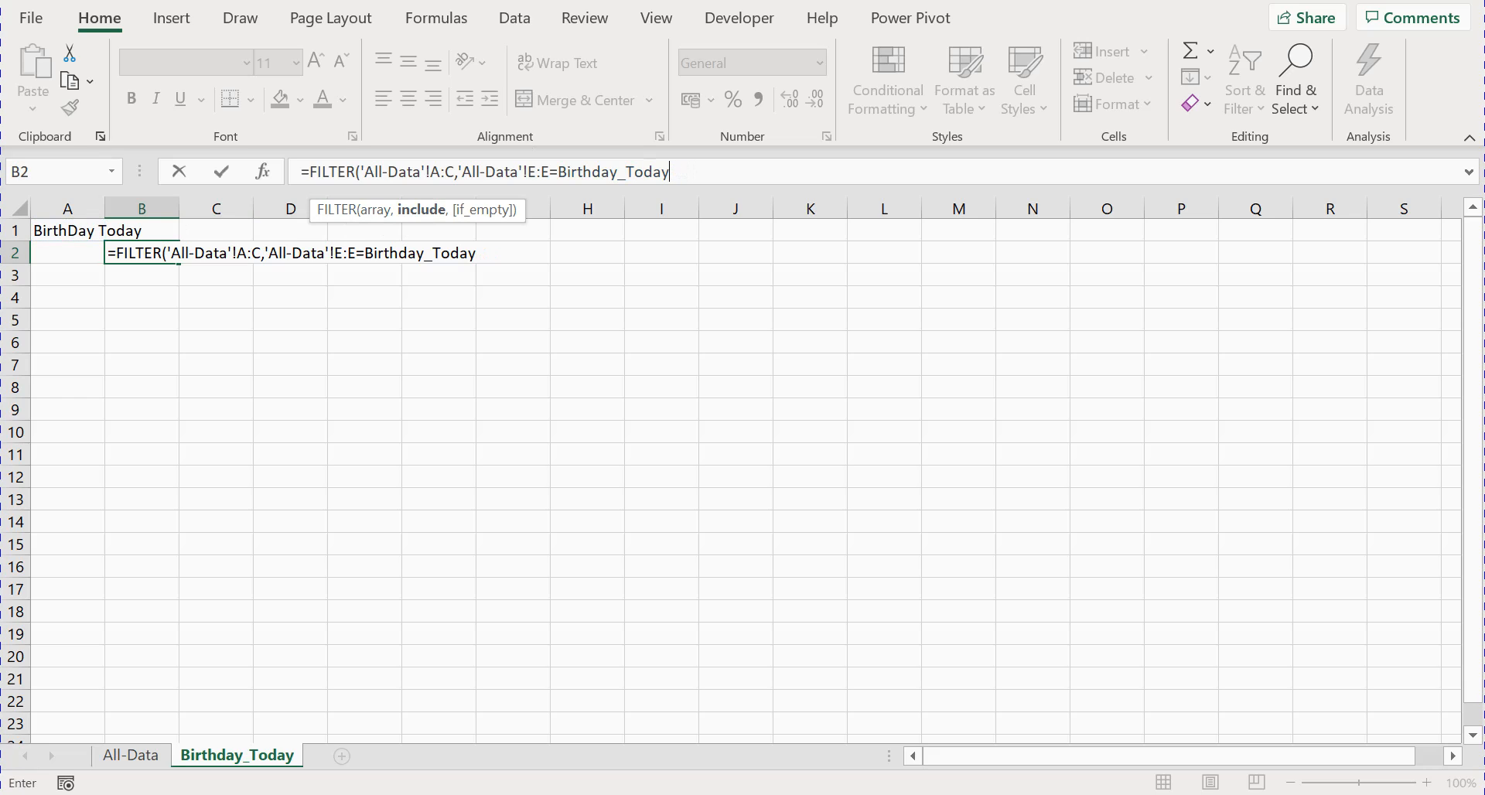
key(BackSpace)
key(BackSpace)
key(BackSpace)
key(BackSpace)
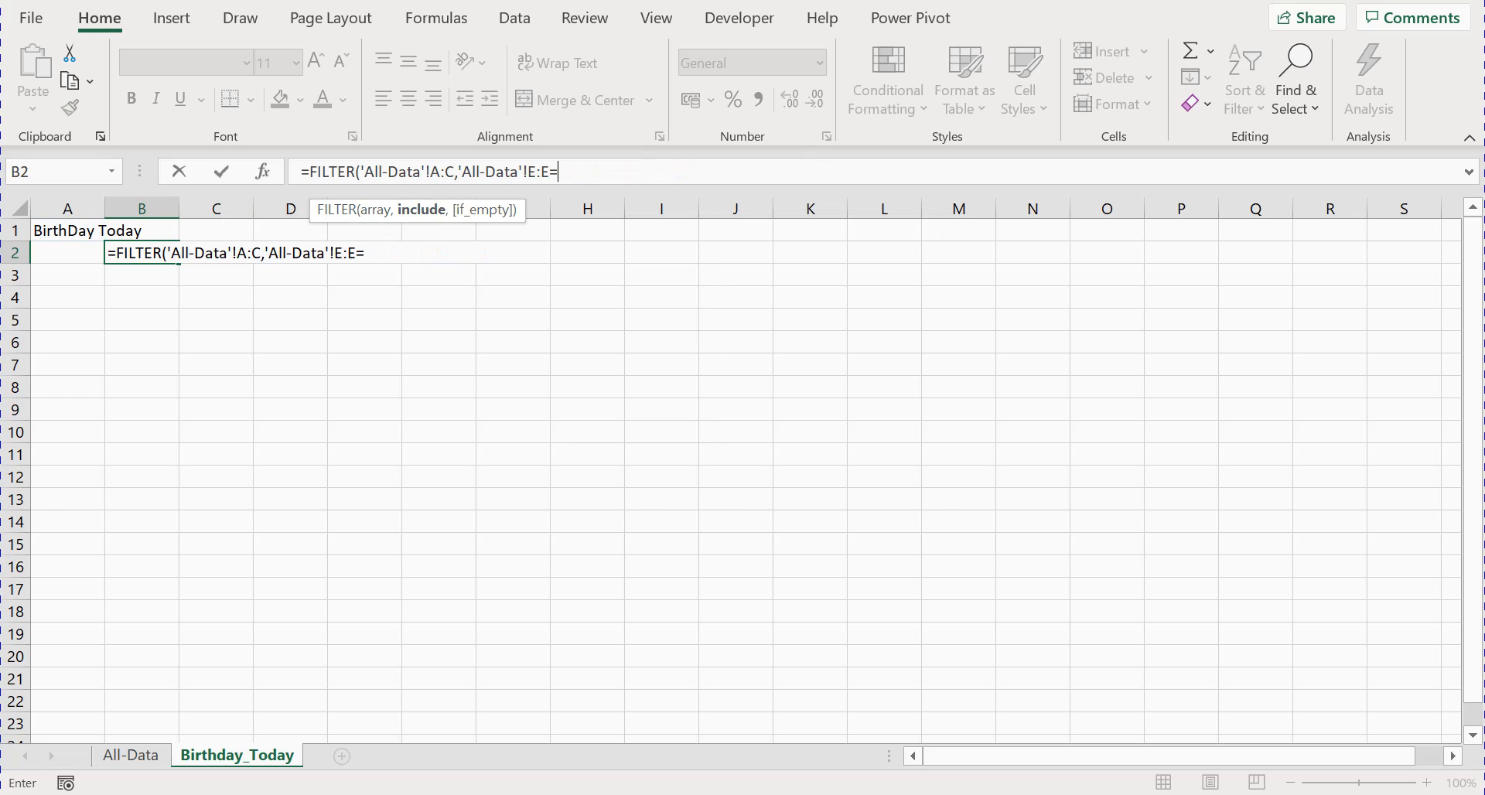
Complete the FILTER formula with the criterion "Birthday Today" and widen column D of the Birthday_Today sheet to fit its contents.
text("Birthday)
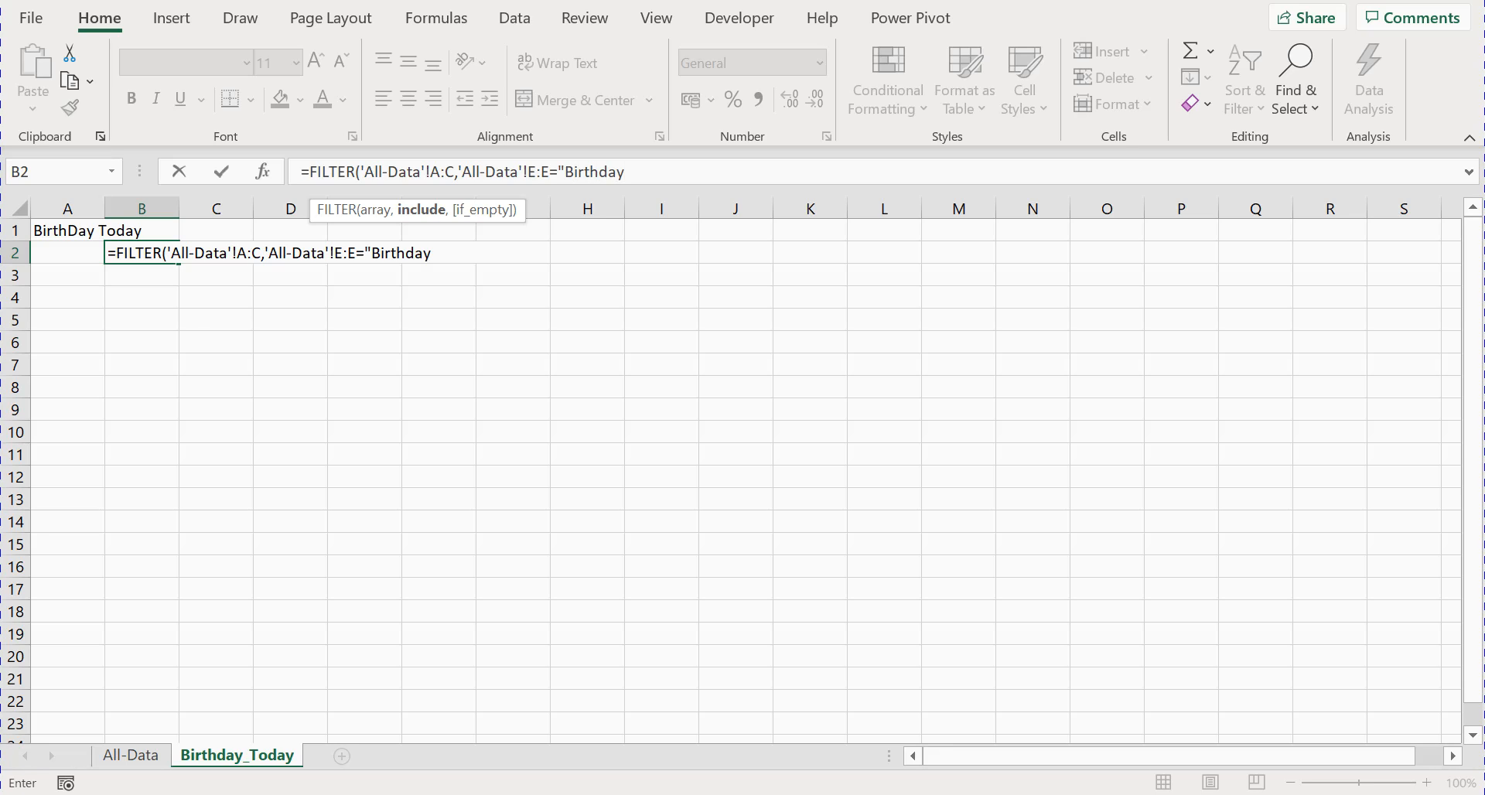
text( Today"))
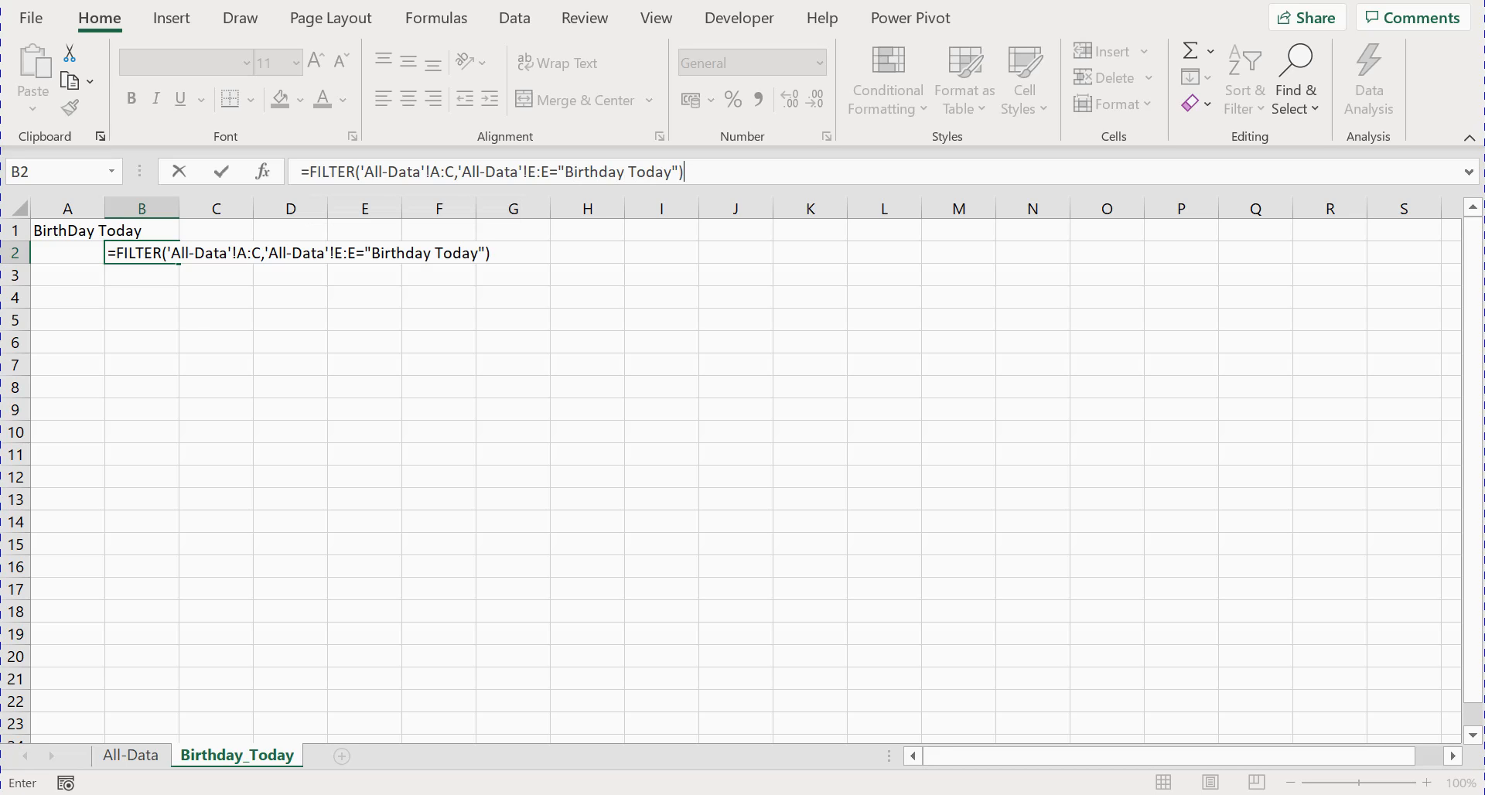
key(Return)
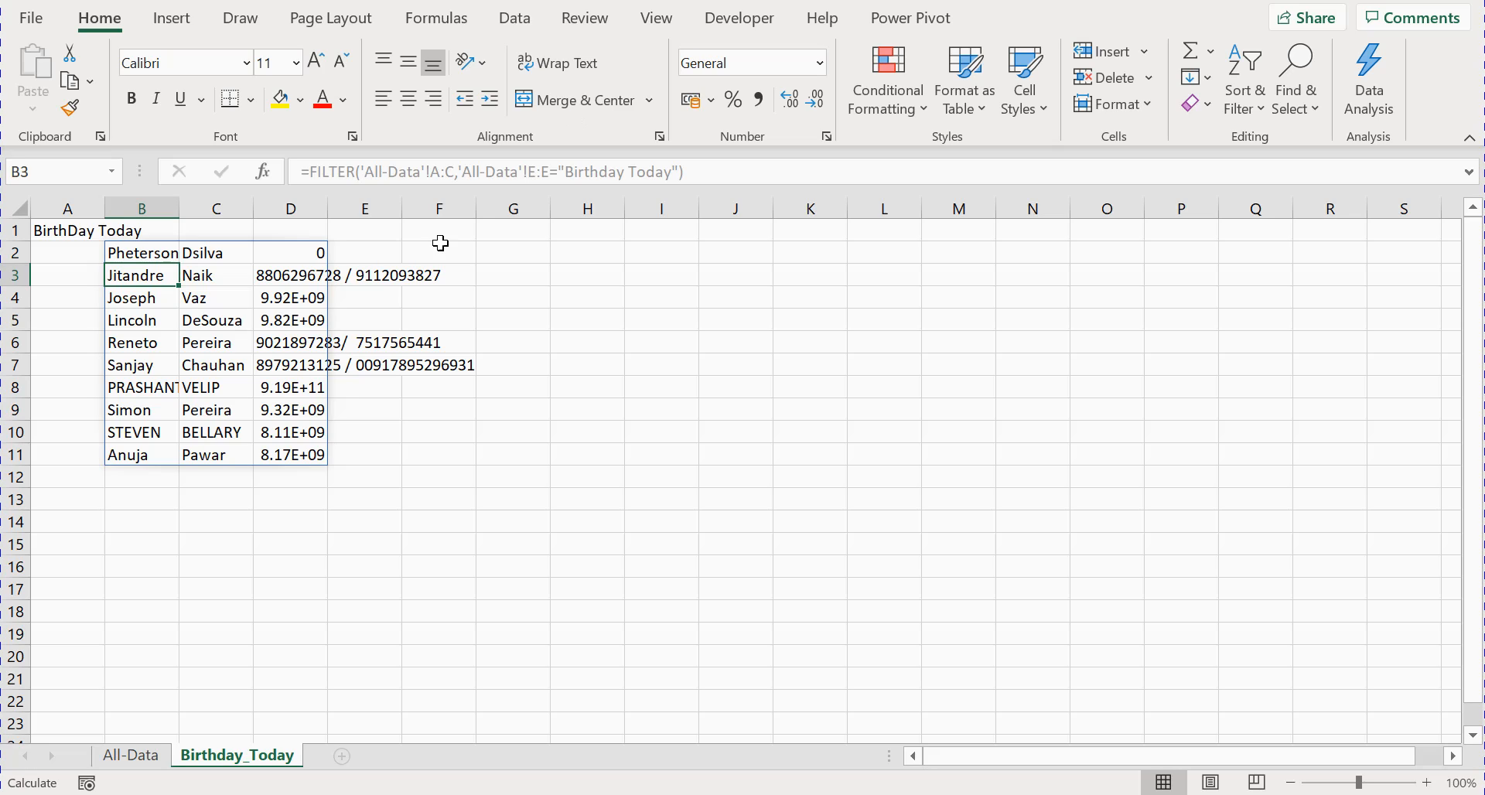
click(251, 560)
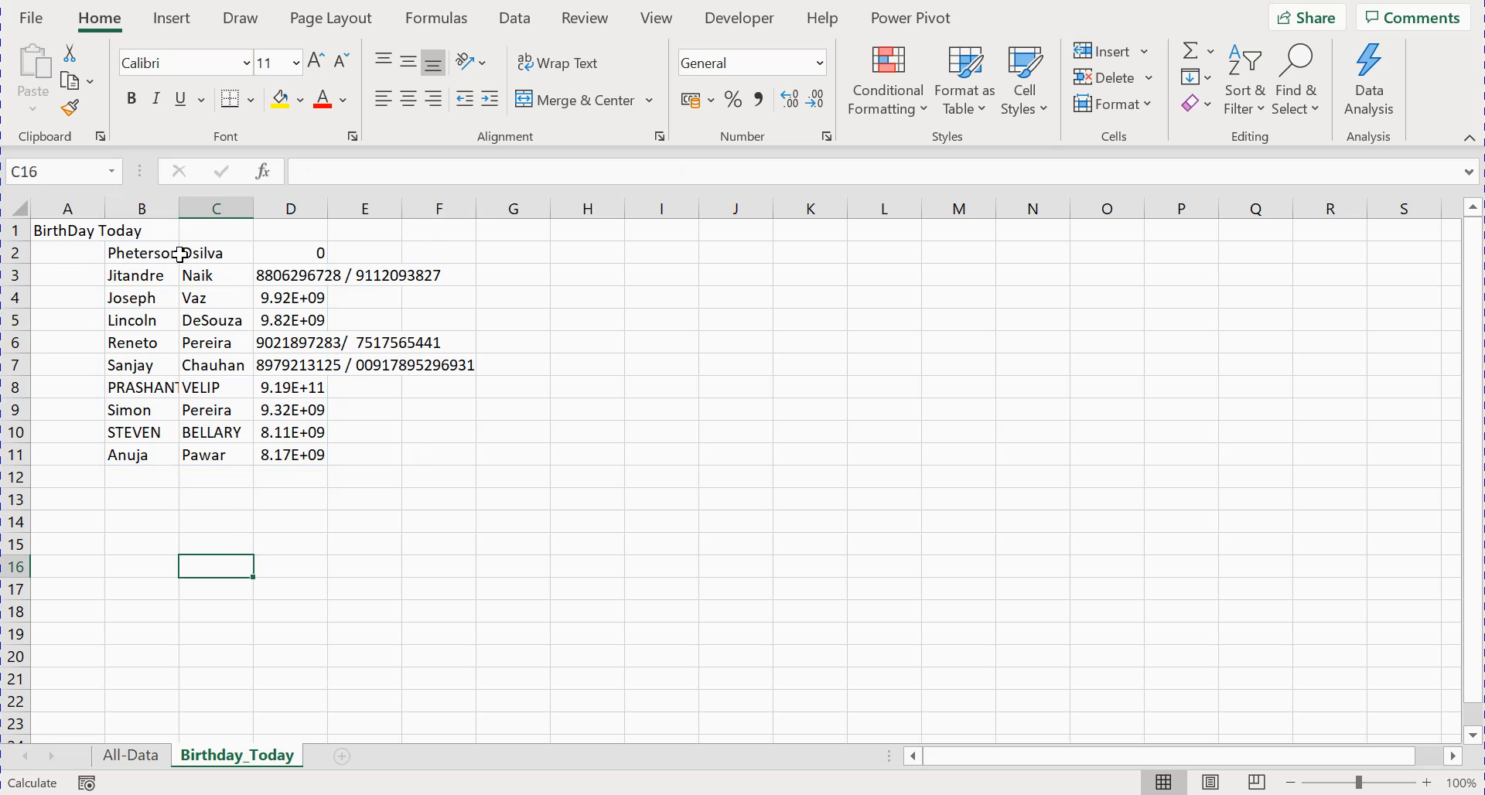
double_click(328, 216)
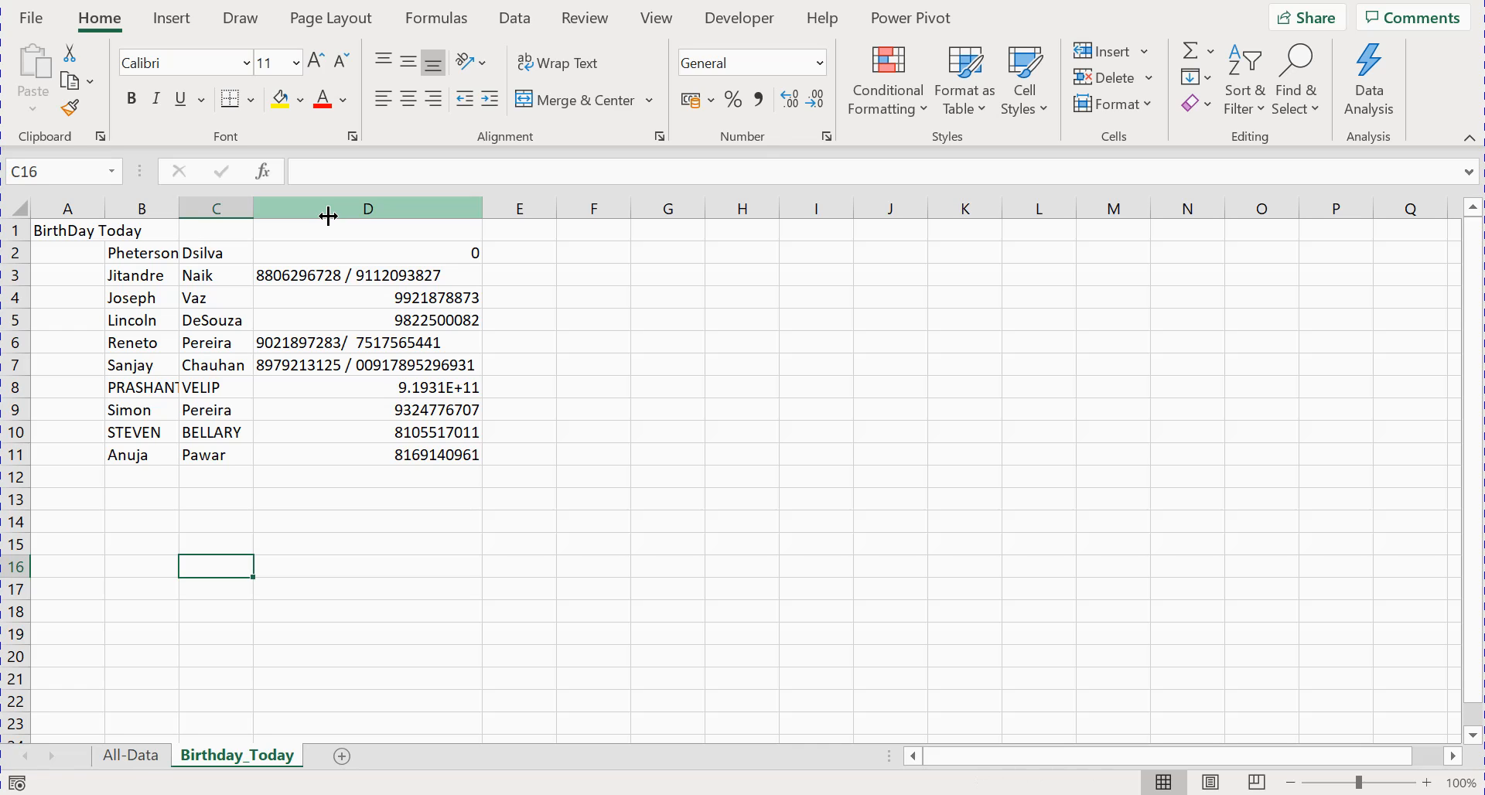
Look through the employee records on the All-Data sheet and return to the Birthday_Today sheet.
click(139, 758)
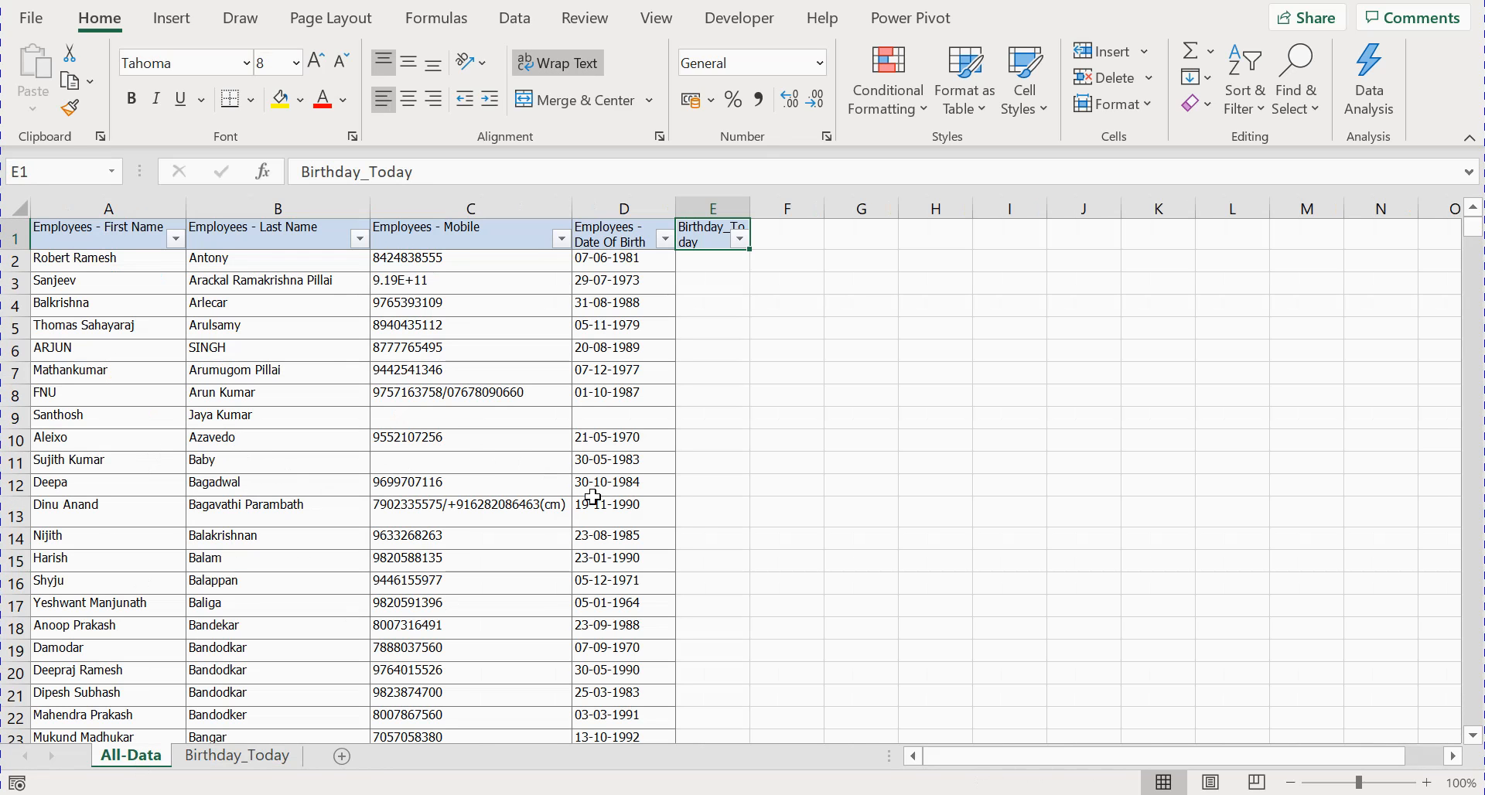
scroll(593, 496, down, 6)
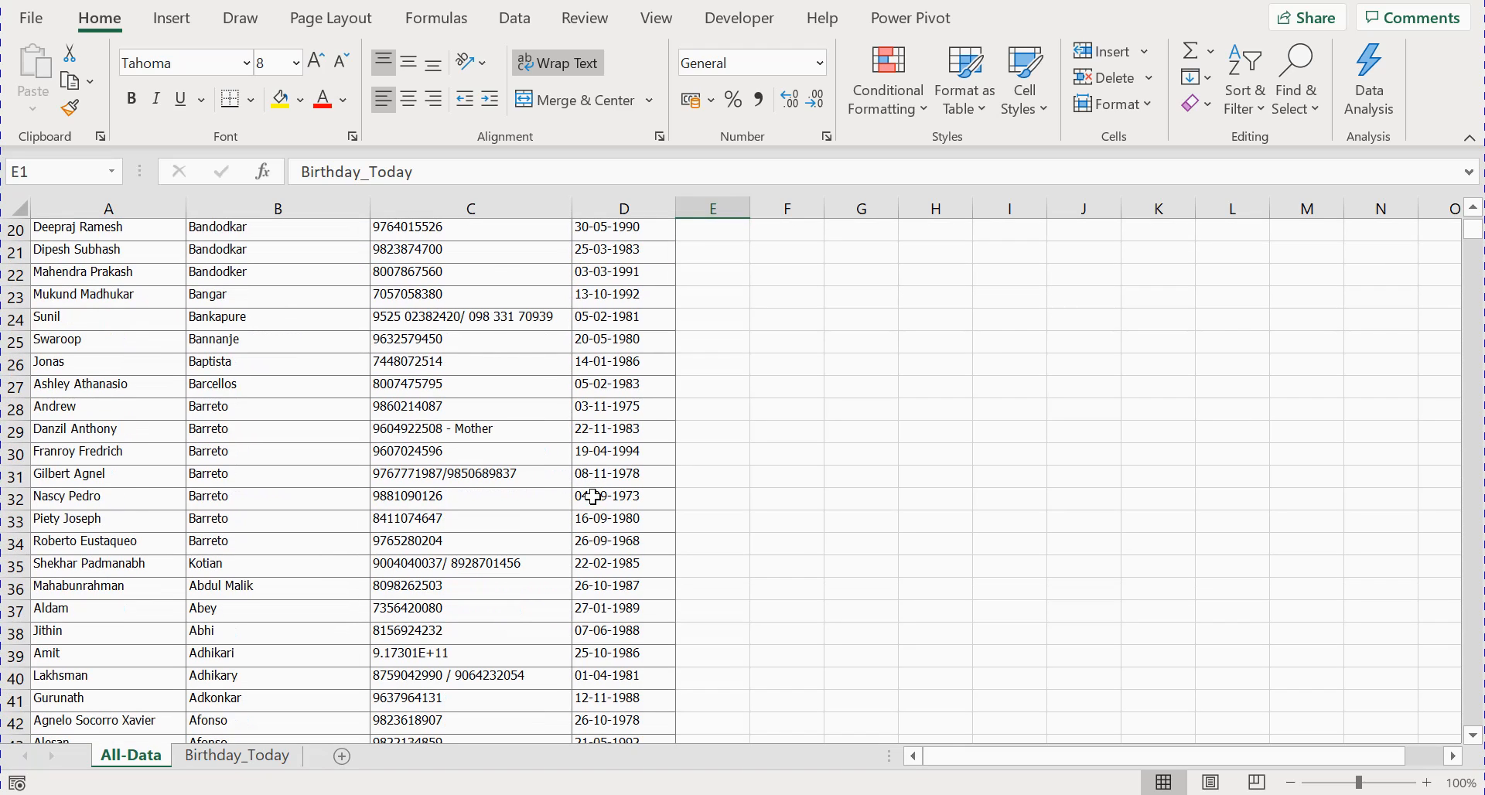
scroll(592, 497, down, 2)
scroll(584, 497, up, 8)
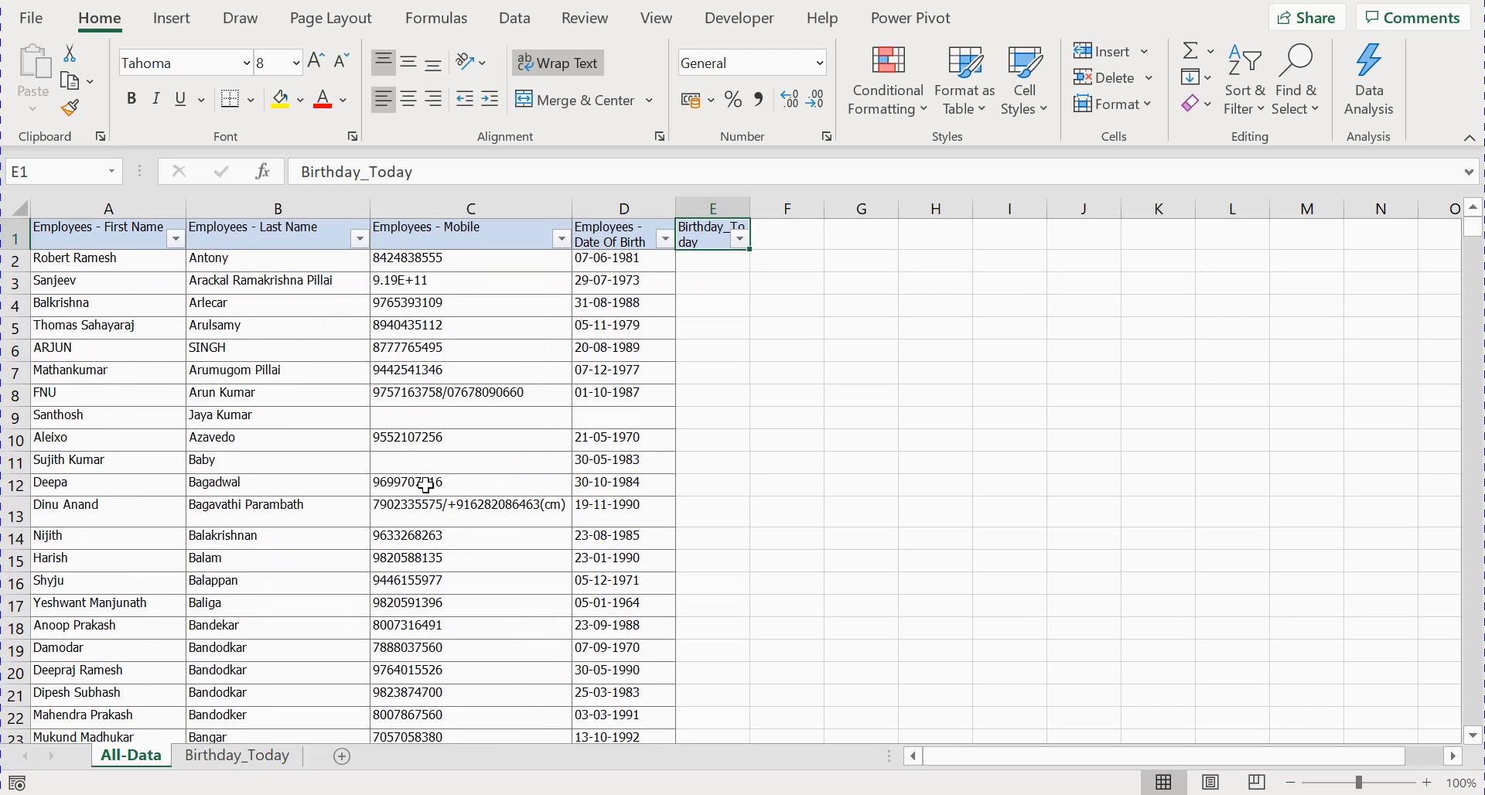
click(239, 758)
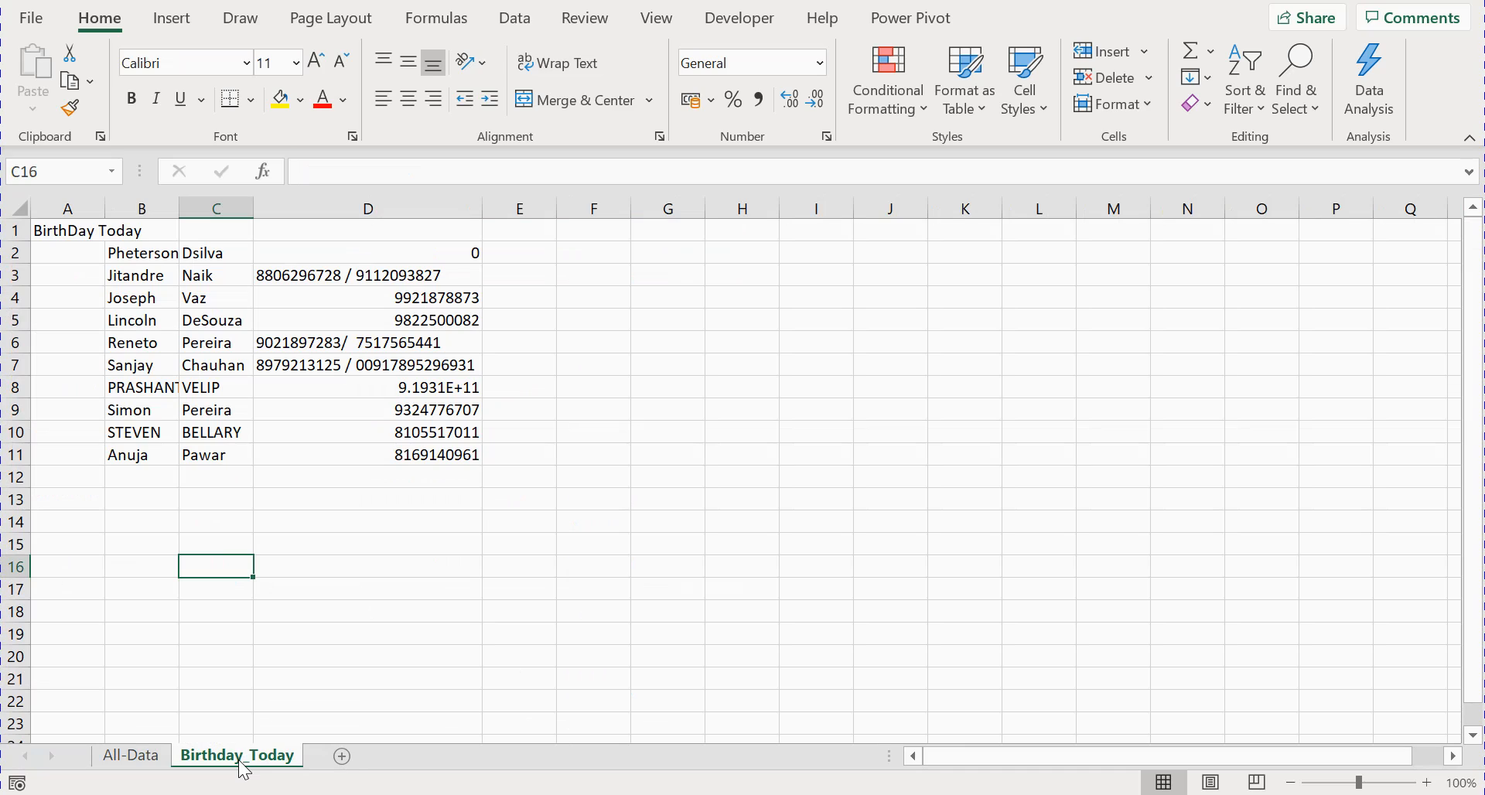